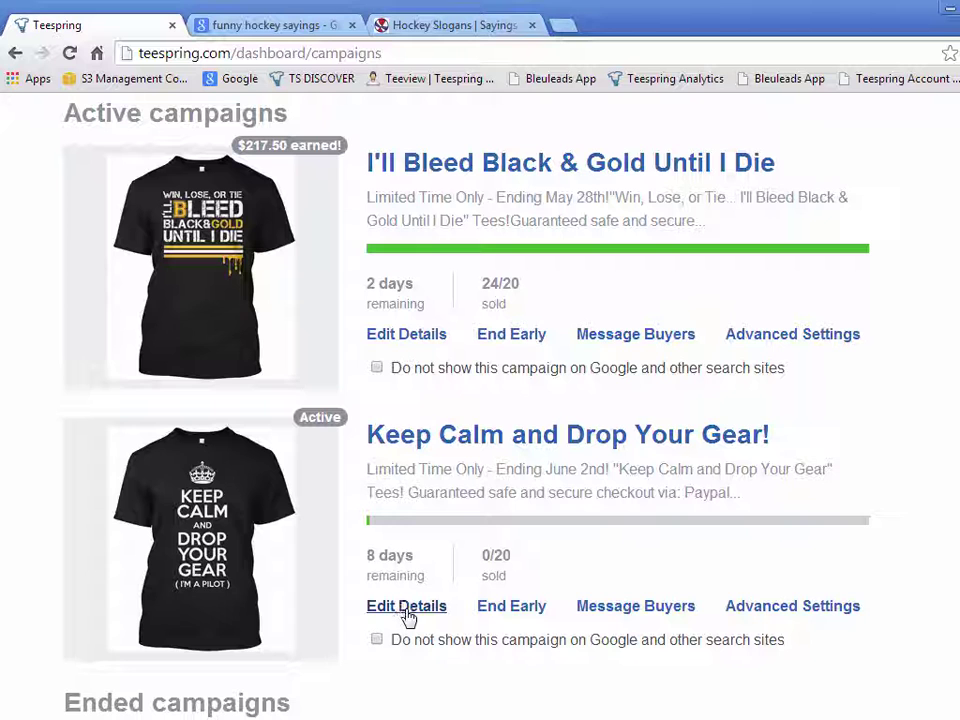
Step: View the "Keep Calm and Drop Your Gear!" campaign page in a separate tab to check how its description is laid out
left_click(570, 440, "ctrl")
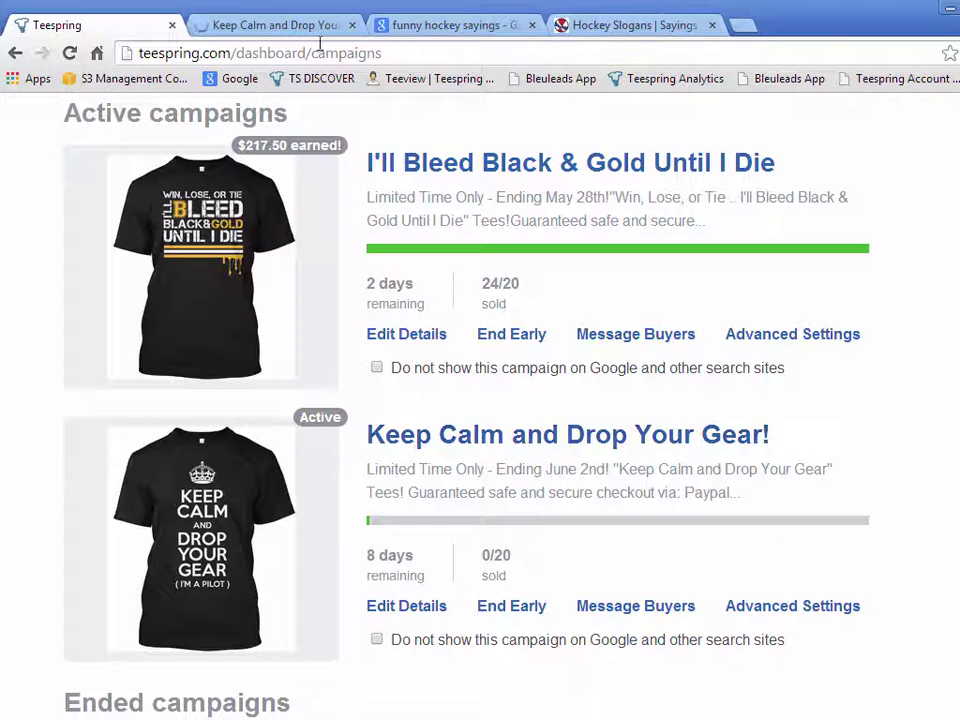
left_click(292, 28)
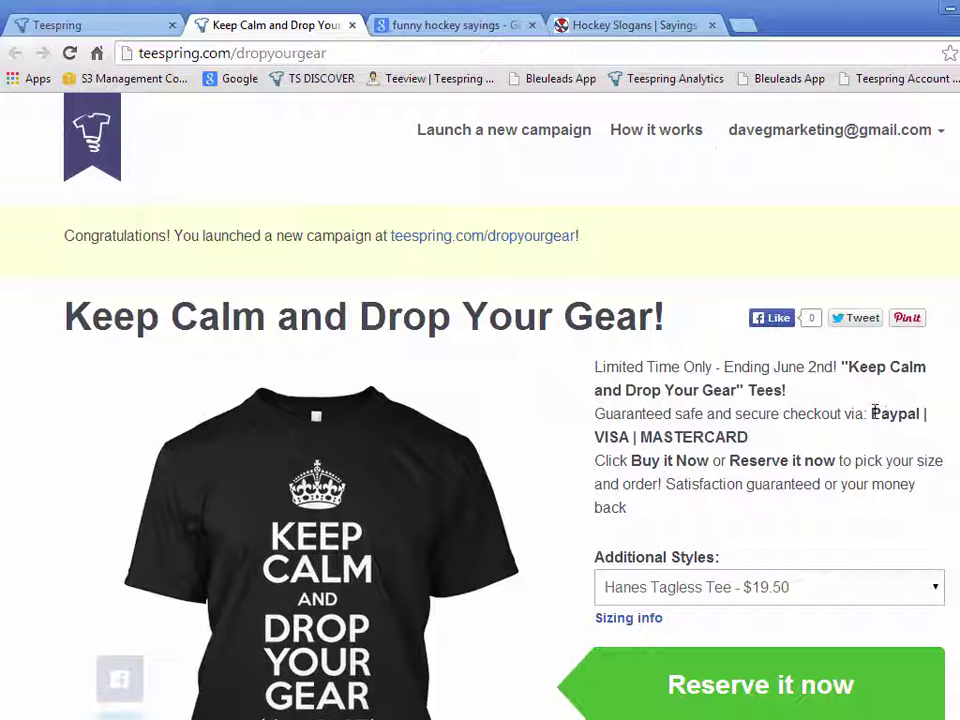
left_click(100, 25)
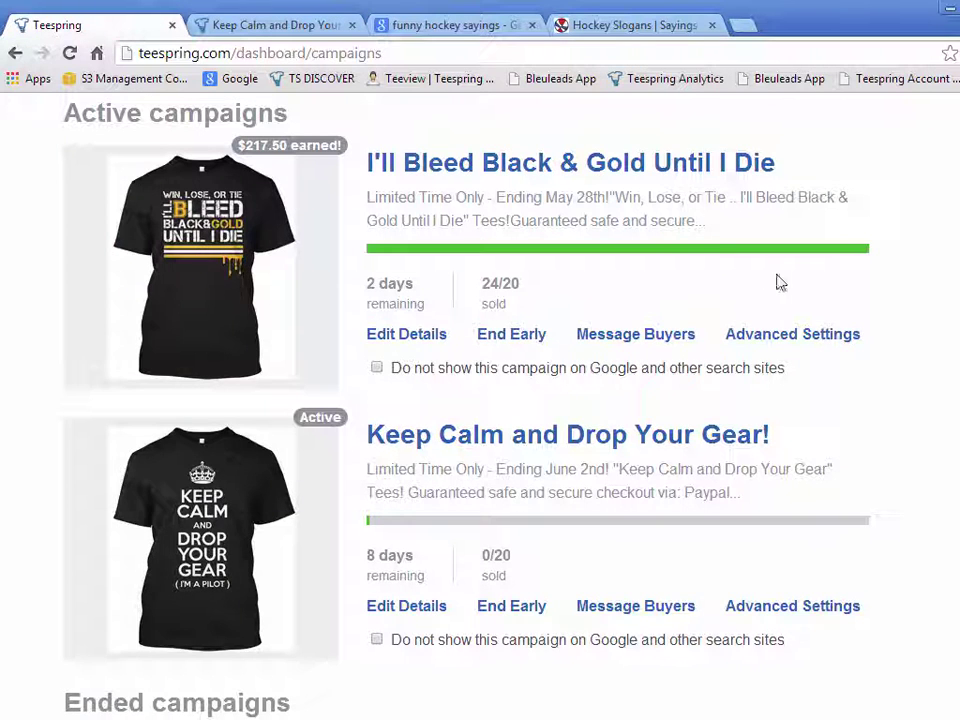
Step: Split the "Keep Calm and Drop Your Gear!" description into separate lines with blank lines around the checkout section, and save the changes
left_click(411, 609)
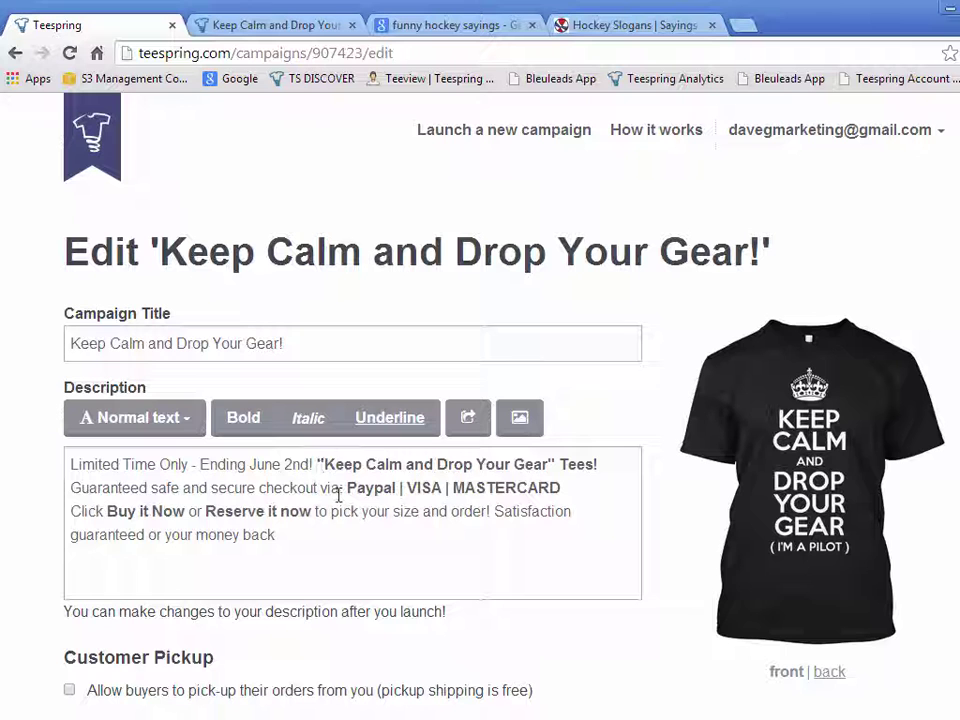
key("Return")
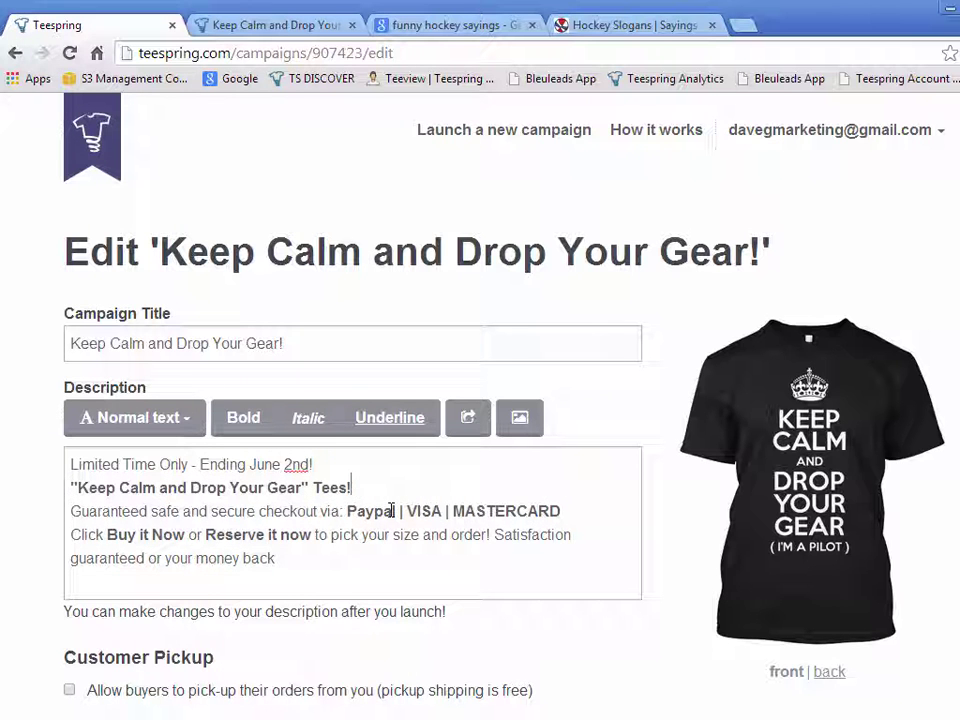
key("Return")
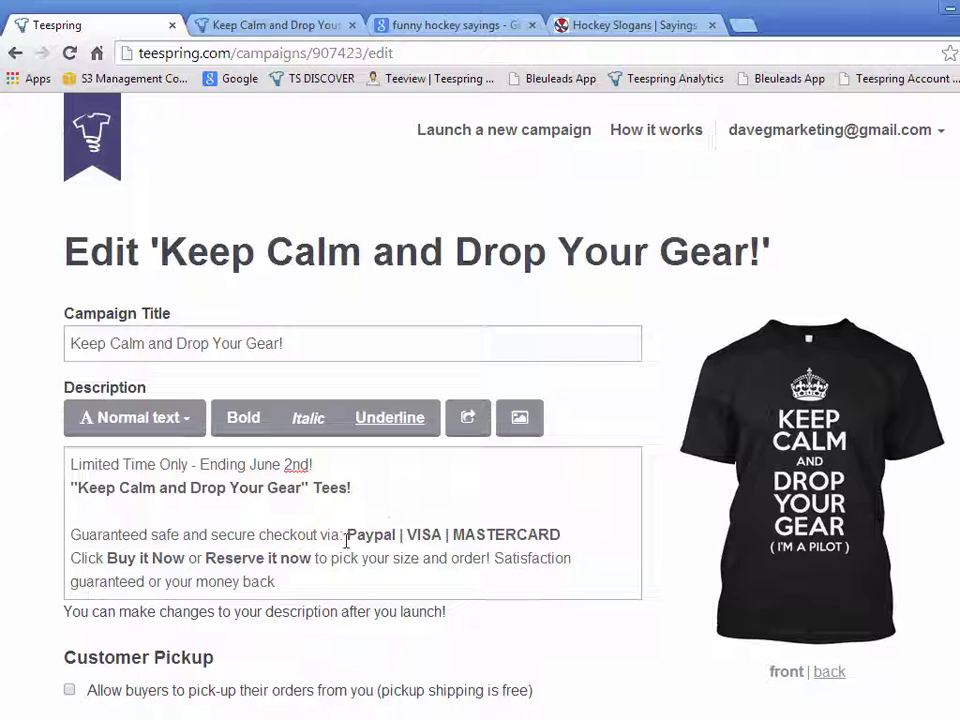
key("Return")
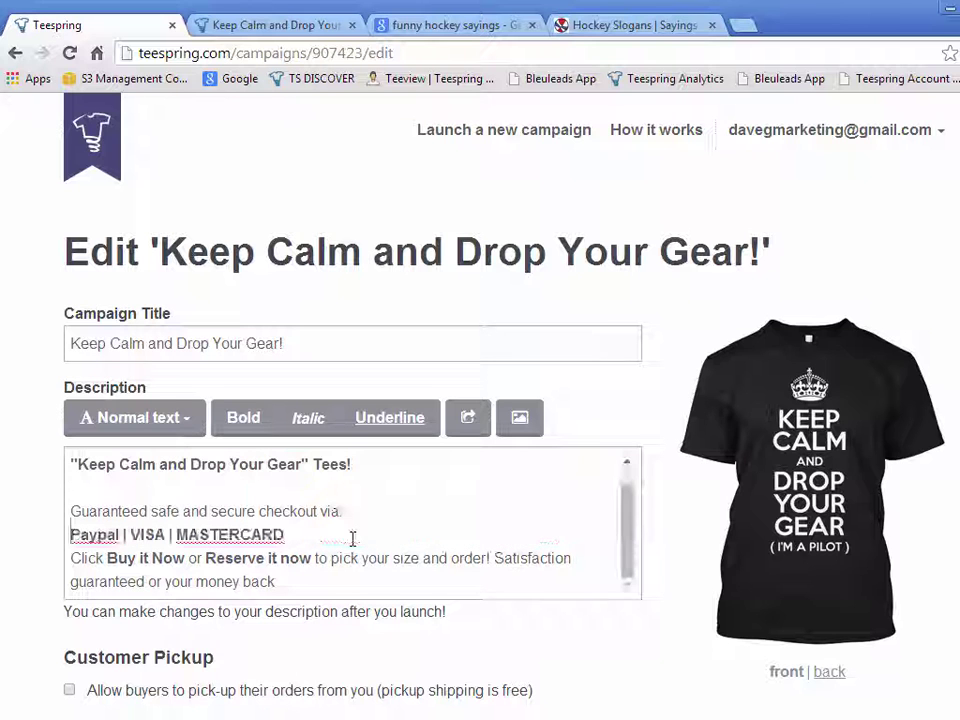
left_click(353, 539)
key("Return")
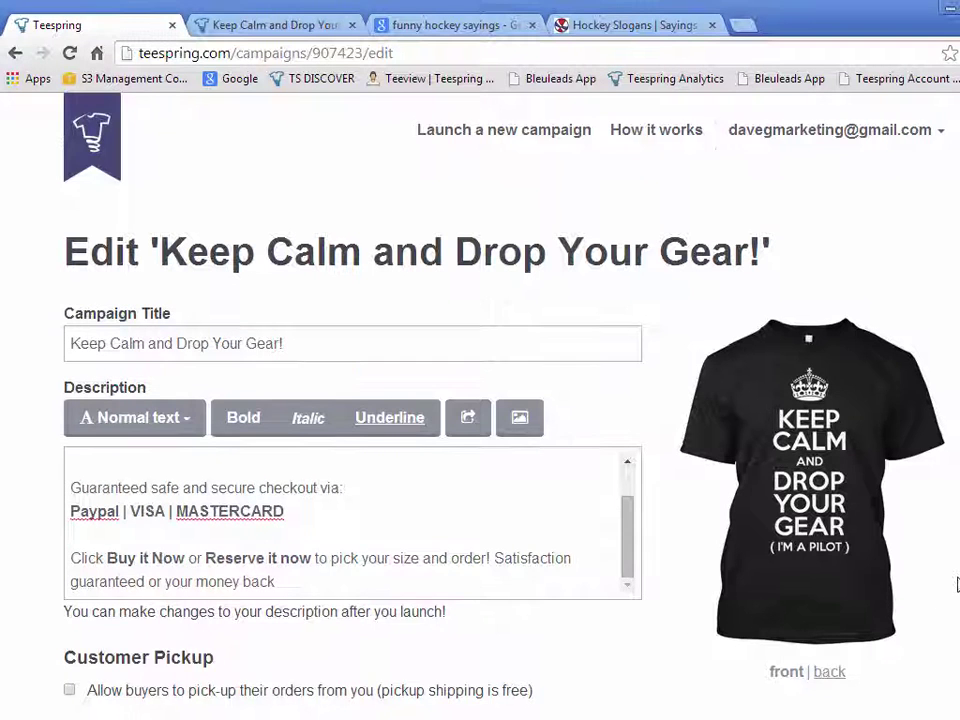
scroll(919, 647, "down", 1)
left_click(193, 654)
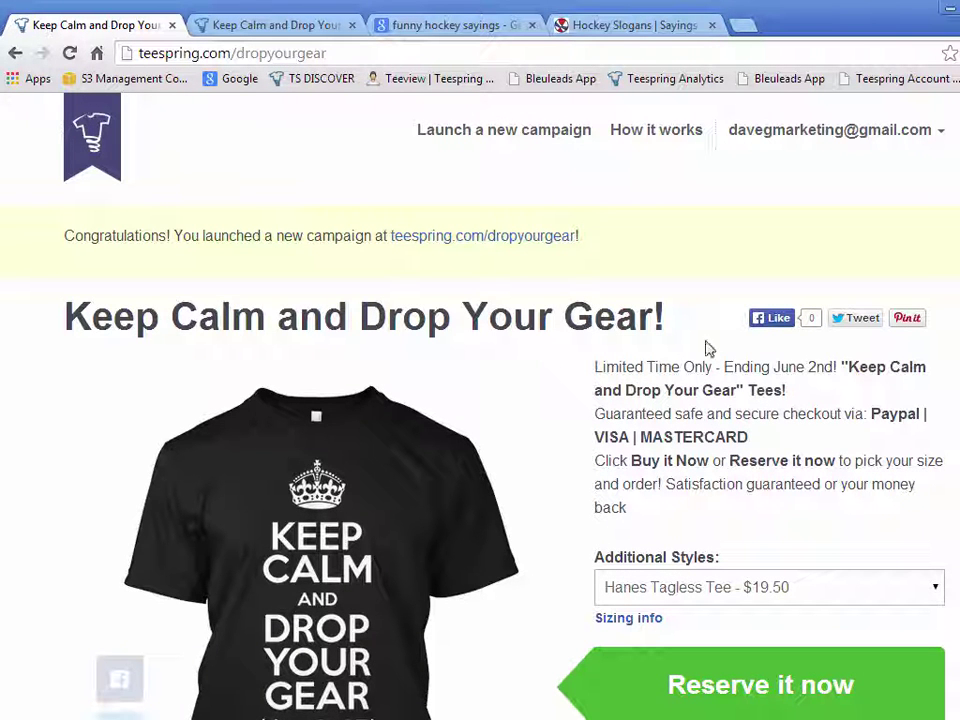
Step: Reload the campaign page and examine its description, additional styles, sales goal and countdown
left_click(66, 52)
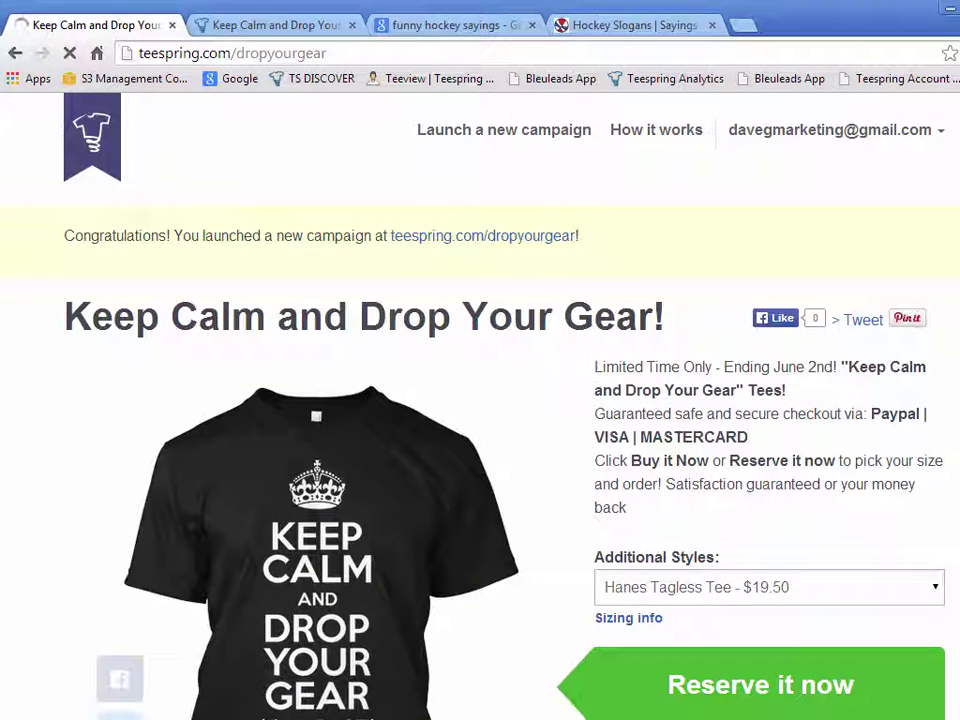
scroll(480, 406, "down", 3)
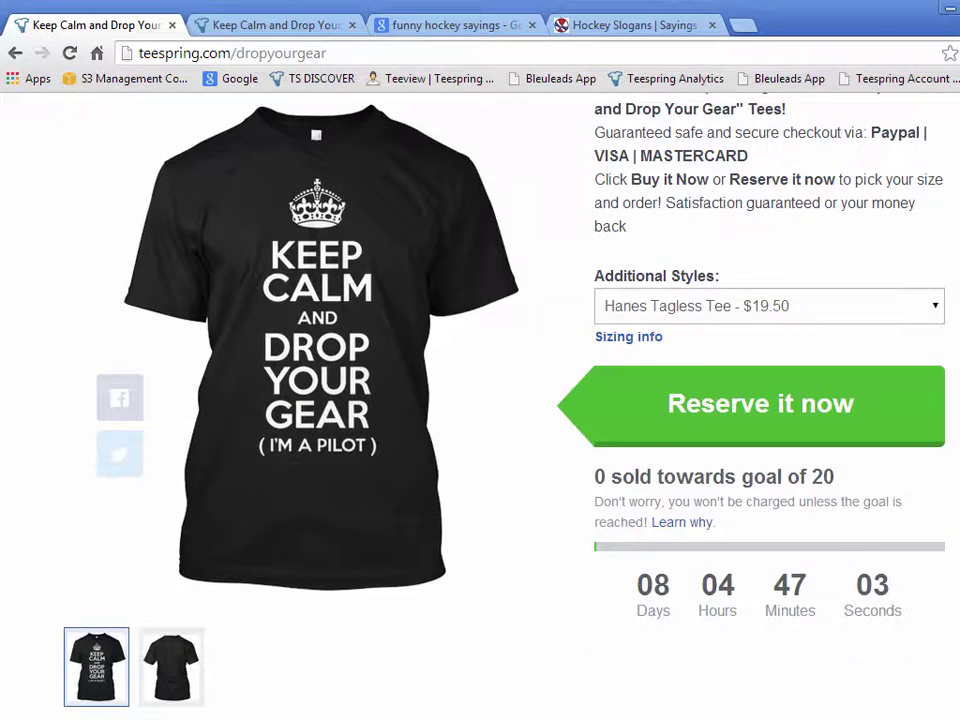
scroll(480, 406, "up", 1)
scroll(930, 284, "up", 1)
scroll(930, 284, "down", 2)
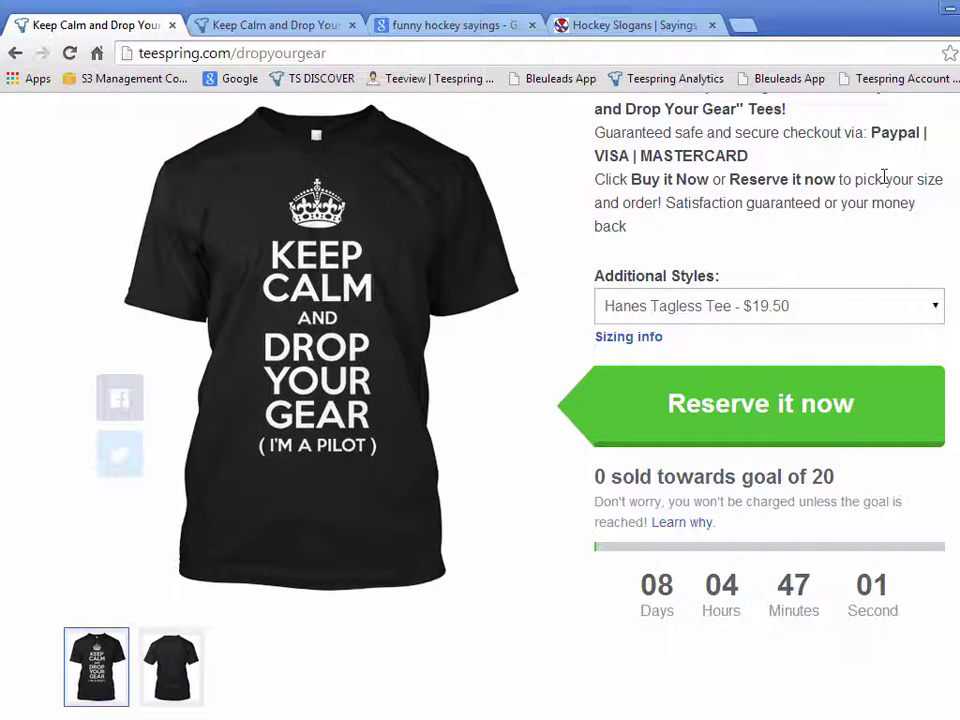
scroll(930, 284, "up", 2)
scroll(687, 271, "down", 3)
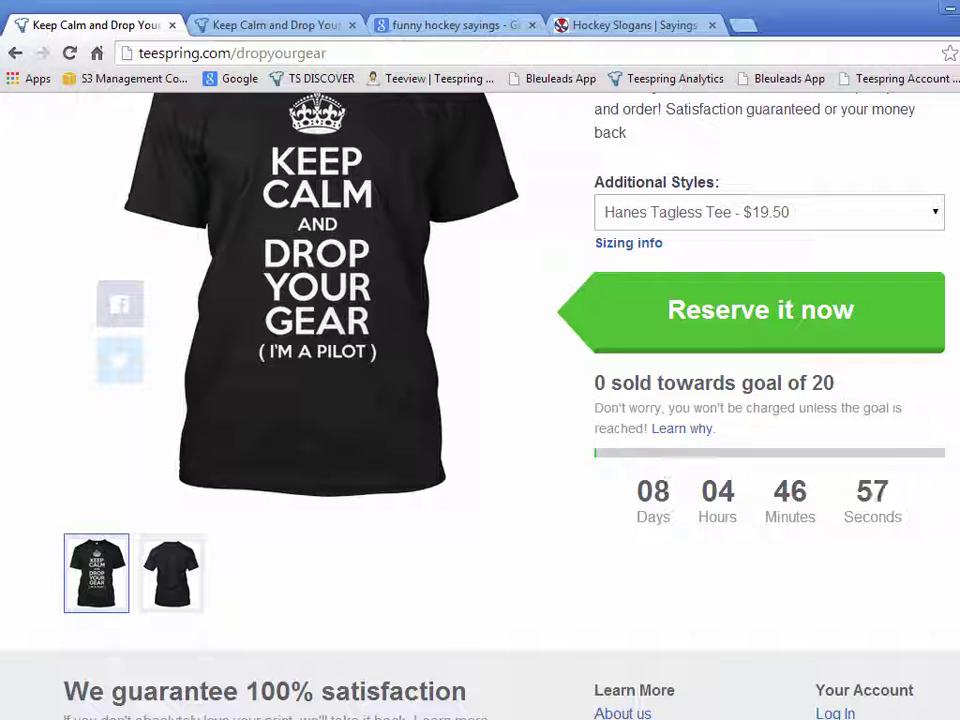
scroll(945, 600, "up", 1)
scroll(724, 377, "up", 3)
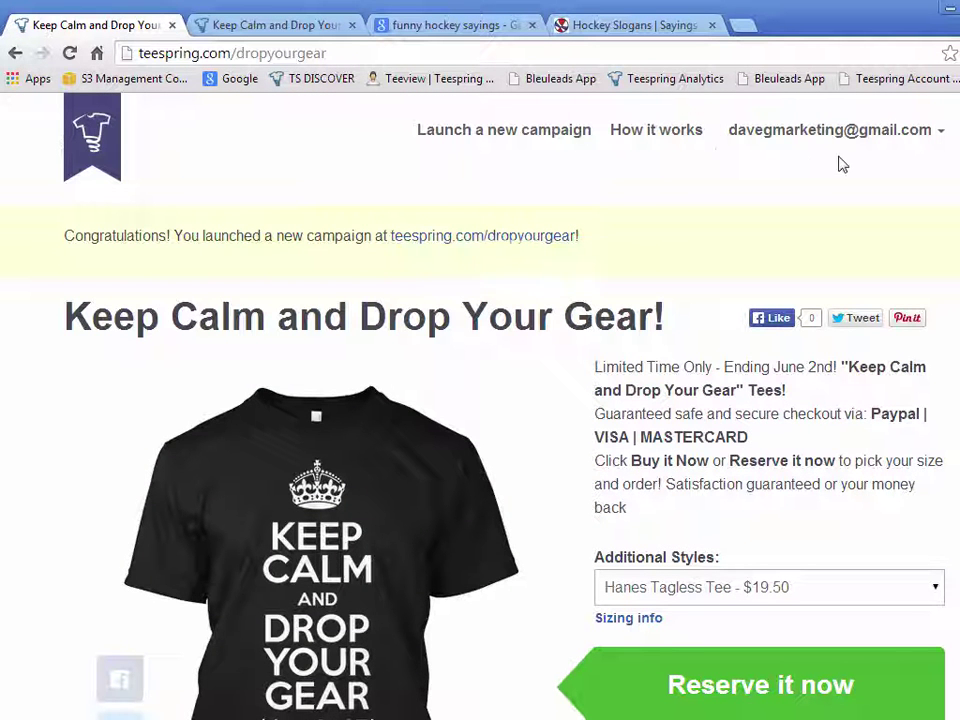
Step: Change the end date in the "Keep Calm and Drop Your Gear!" description to June 3rd and save the changes
left_click(816, 136)
left_click(824, 178)
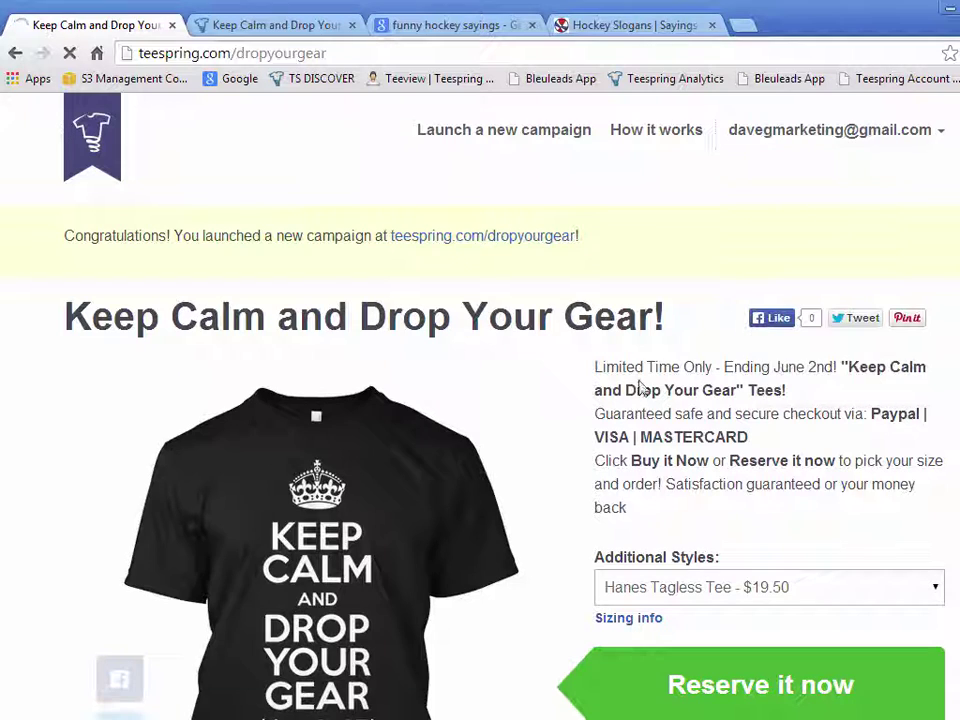
scroll(631, 419, "down", 3)
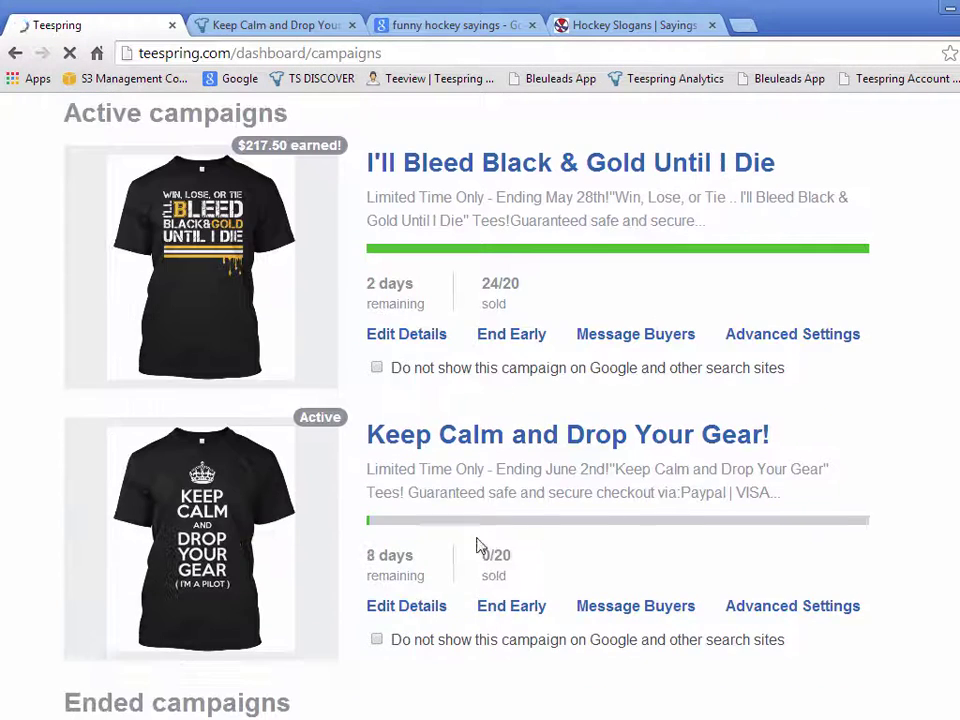
left_click(409, 609)
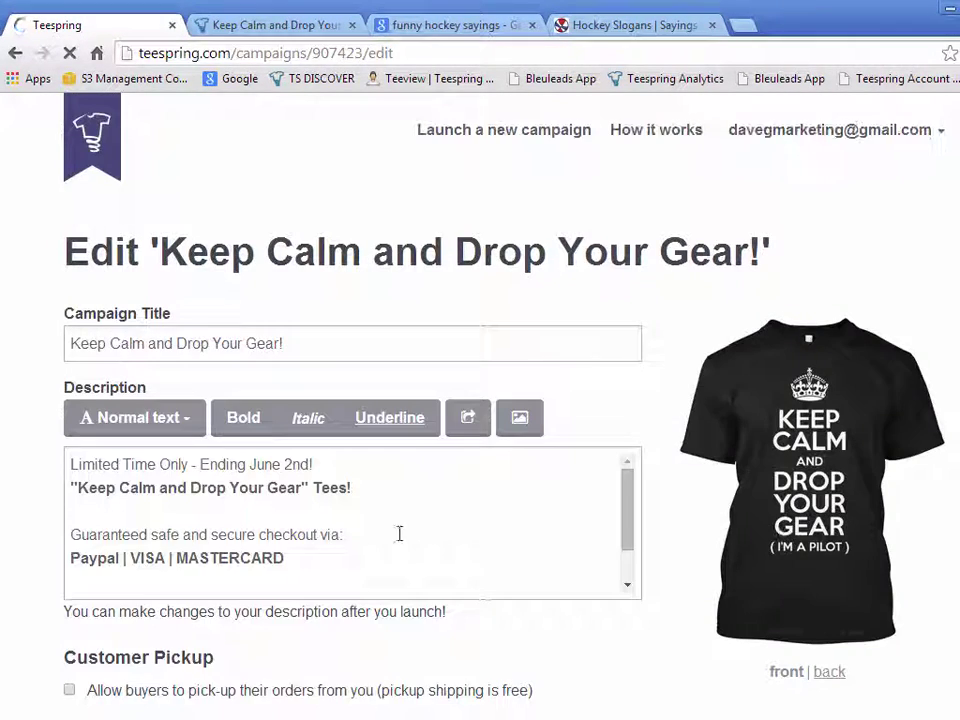
left_click_drag(291, 465, 284, 465)
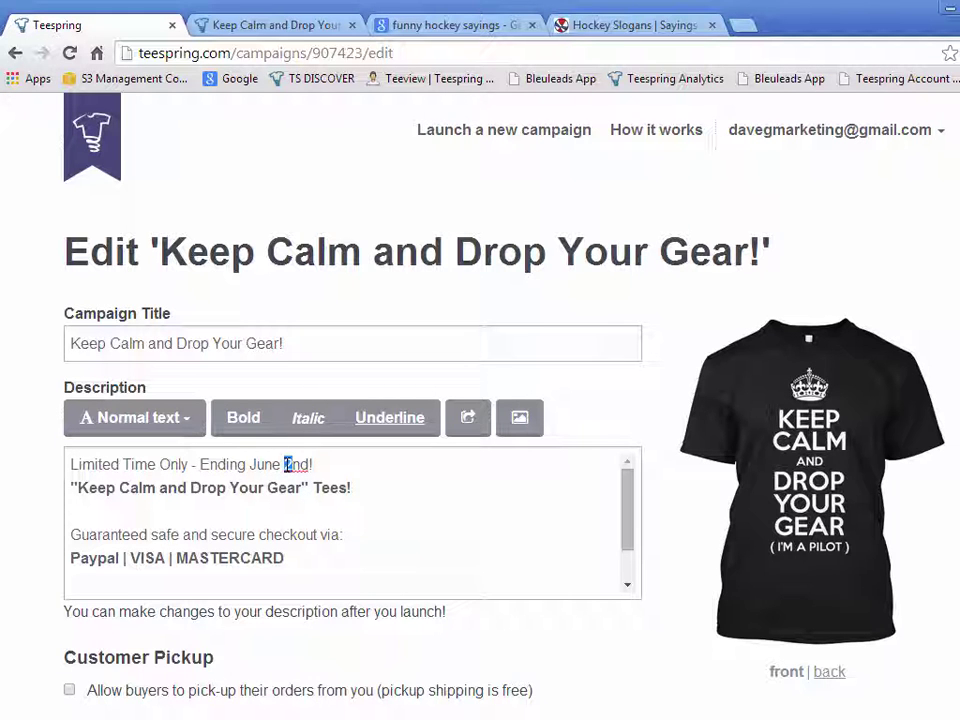
type("3r")
scroll(660, 654, "down", 3)
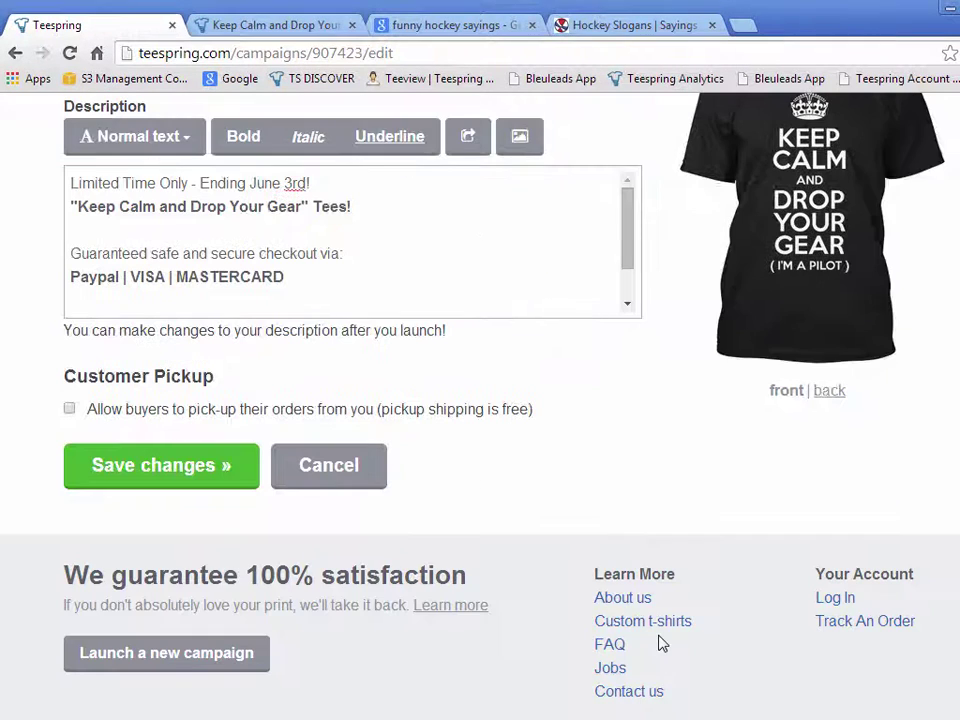
left_click(171, 471)
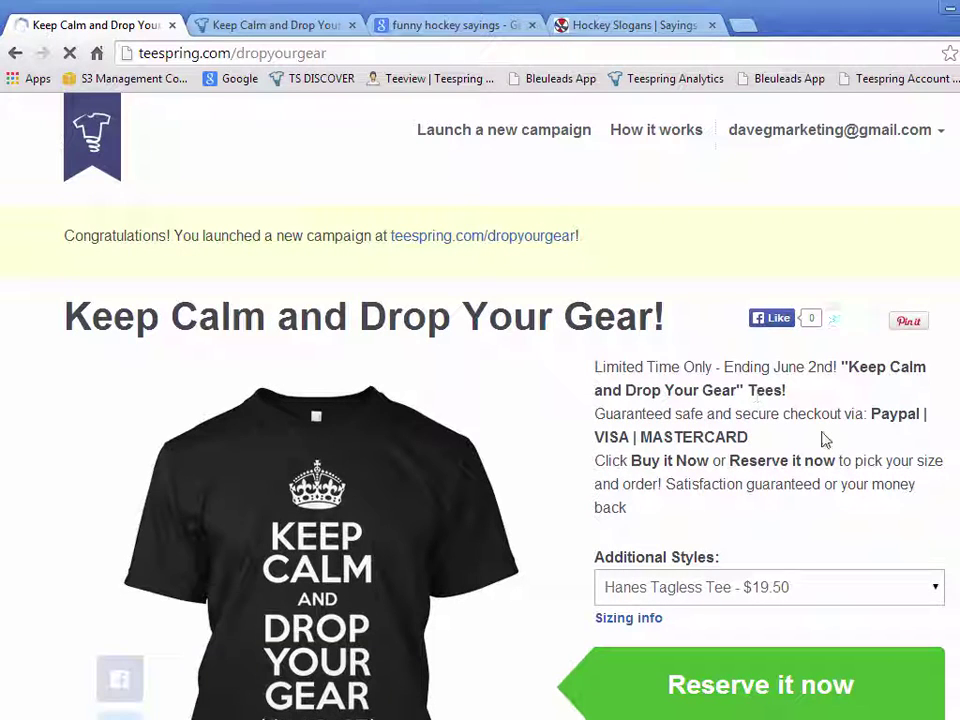
Step: Compare the end date shown on the campaign page with the description in the active campaigns list
scroll(820, 441, "down", 1)
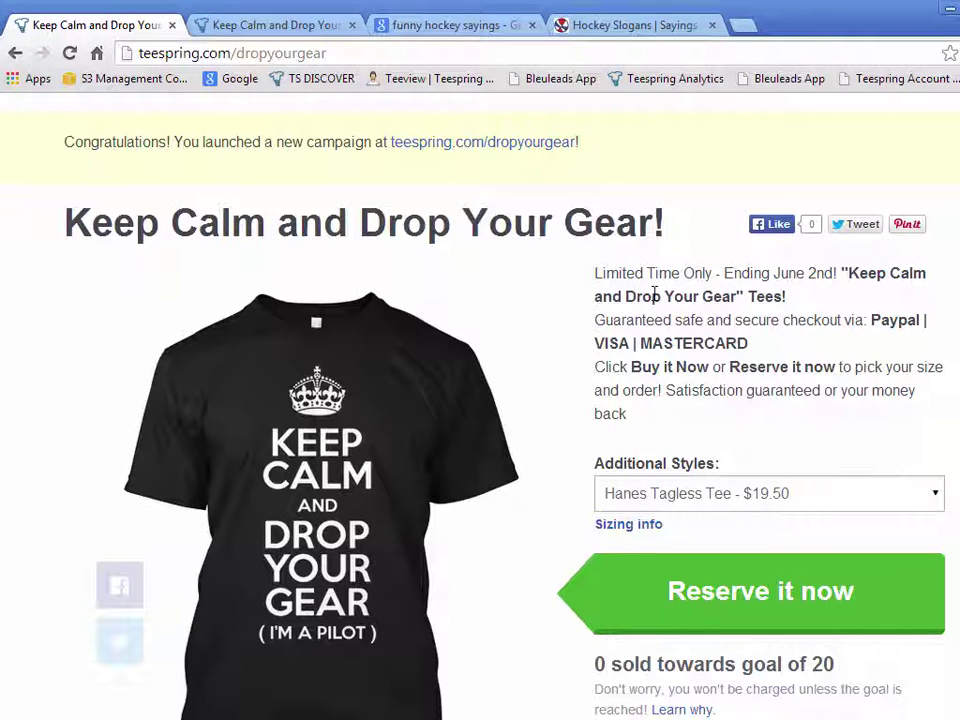
scroll(655, 295, "up", 1)
left_click(830, 130)
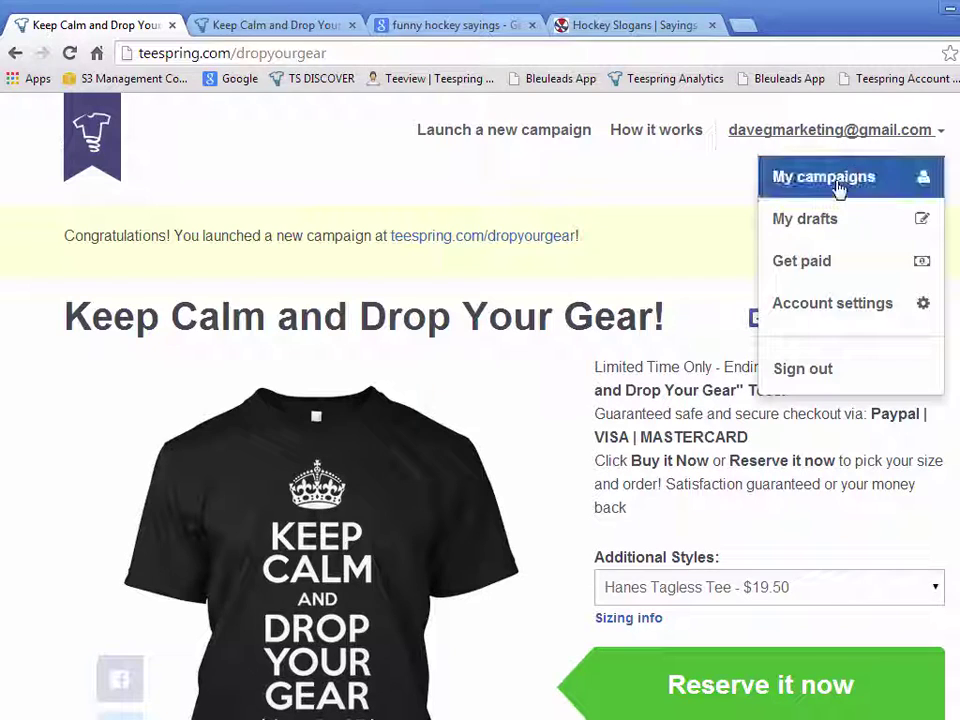
left_click(838, 188)
scroll(615, 529, "down", 2)
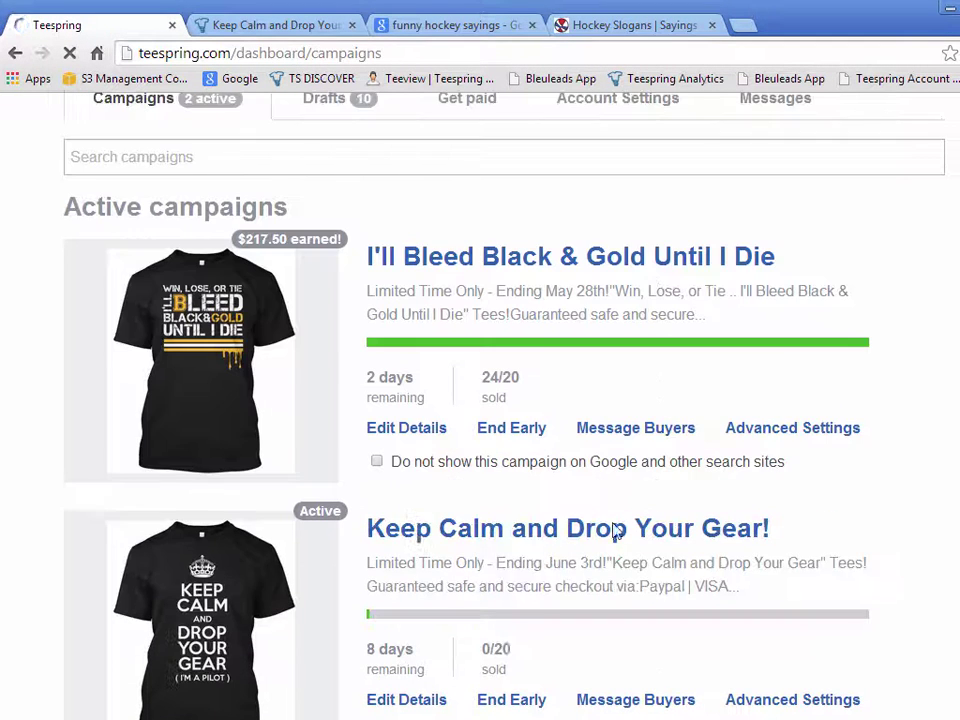
scroll(470, 682, "down", 2)
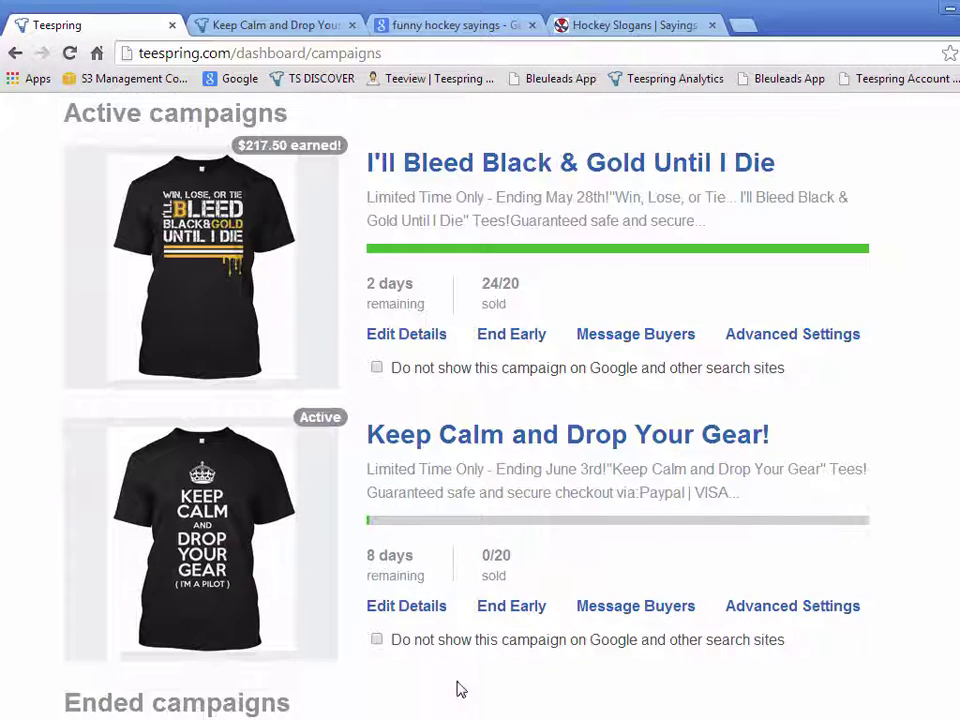
Step: Open the "Keep Calm and Drop Your Gear!" details and add a new line at the end of the description
left_click(425, 610)
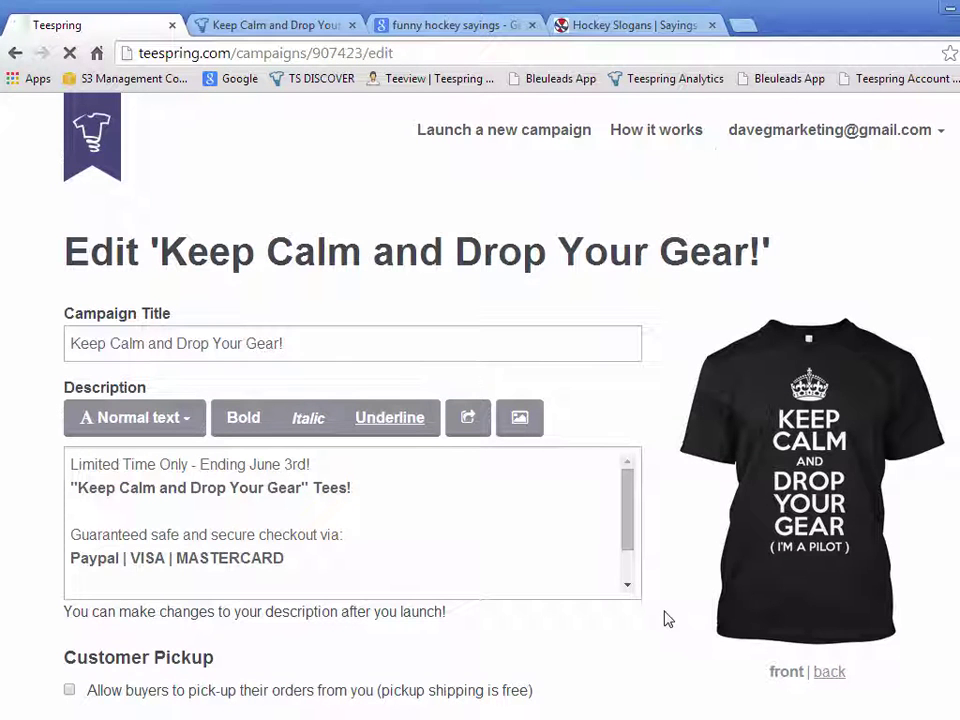
left_click_drag(636, 521, 633, 560)
left_click(435, 571)
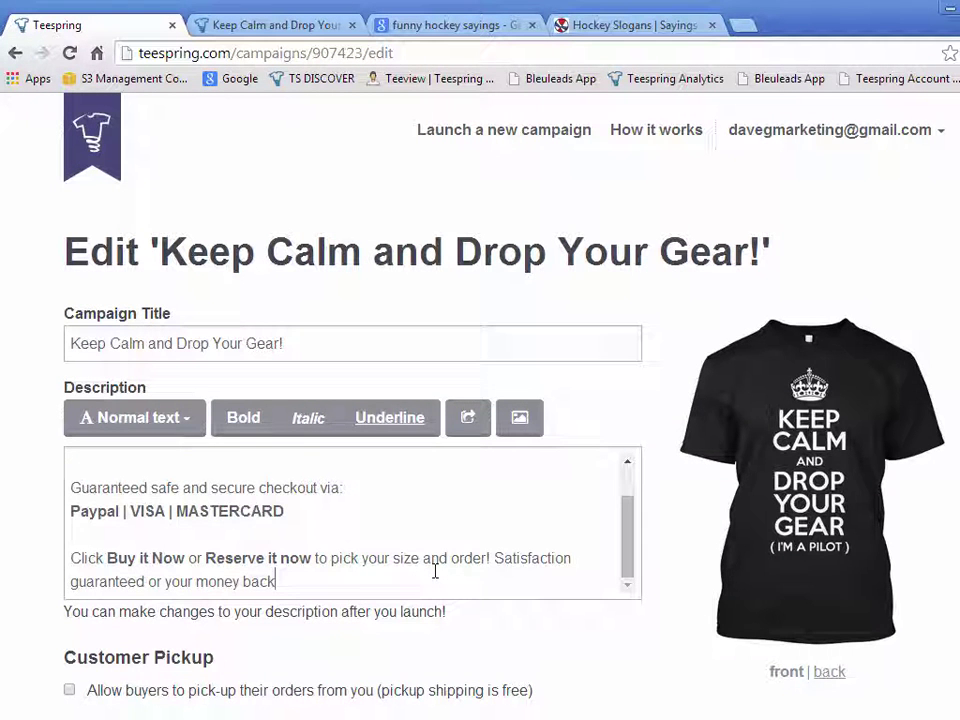
key("Return")
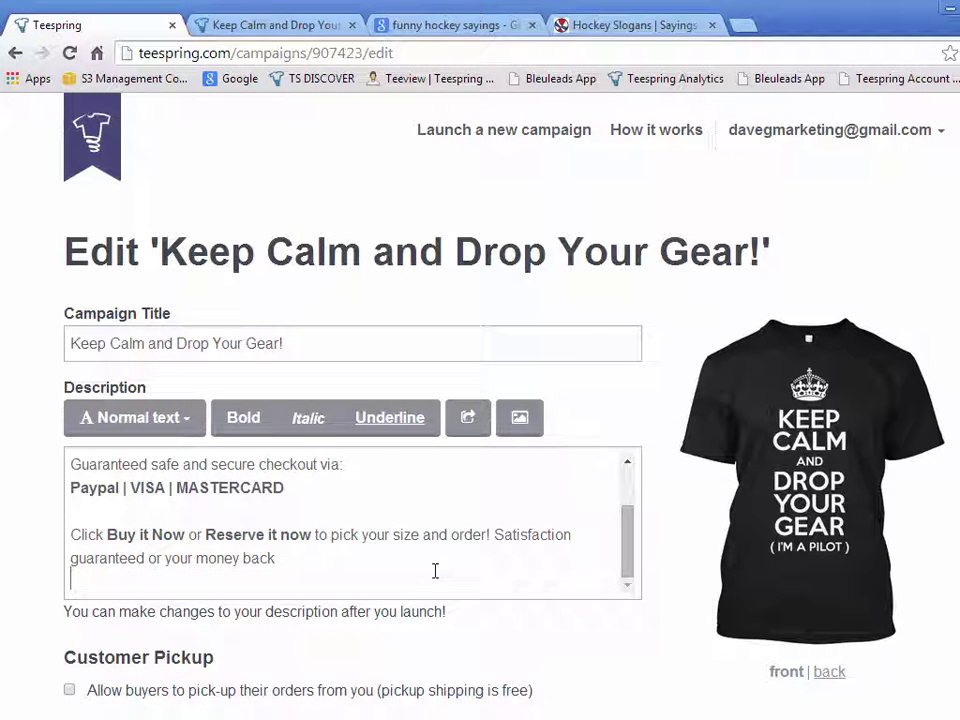
left_click(520, 420)
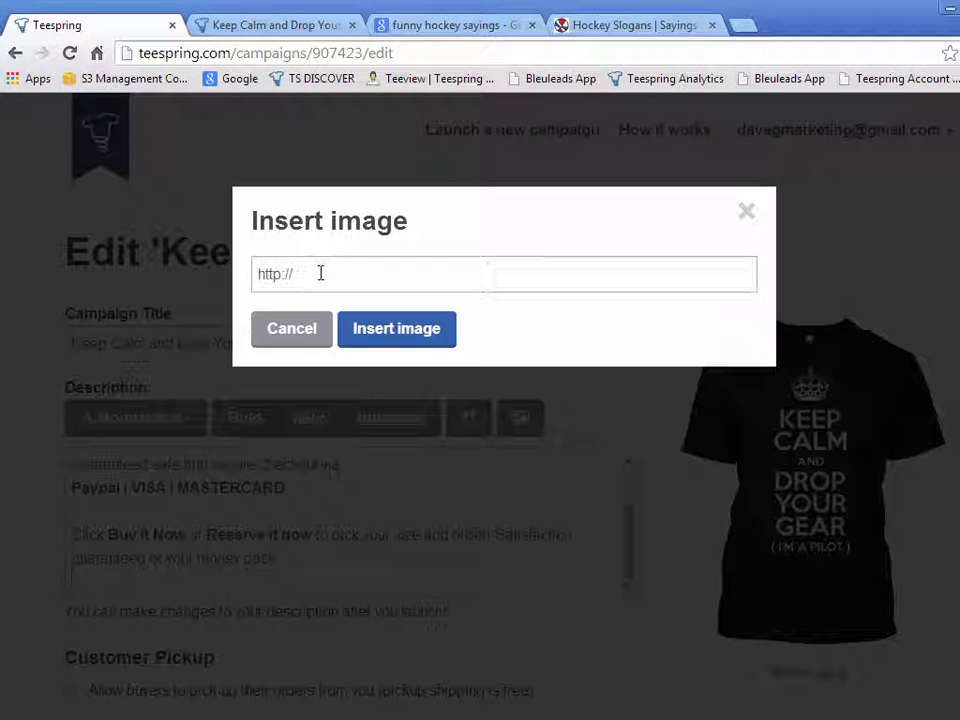
left_click_drag(294, 273, 249, 273)
left_click(279, 324)
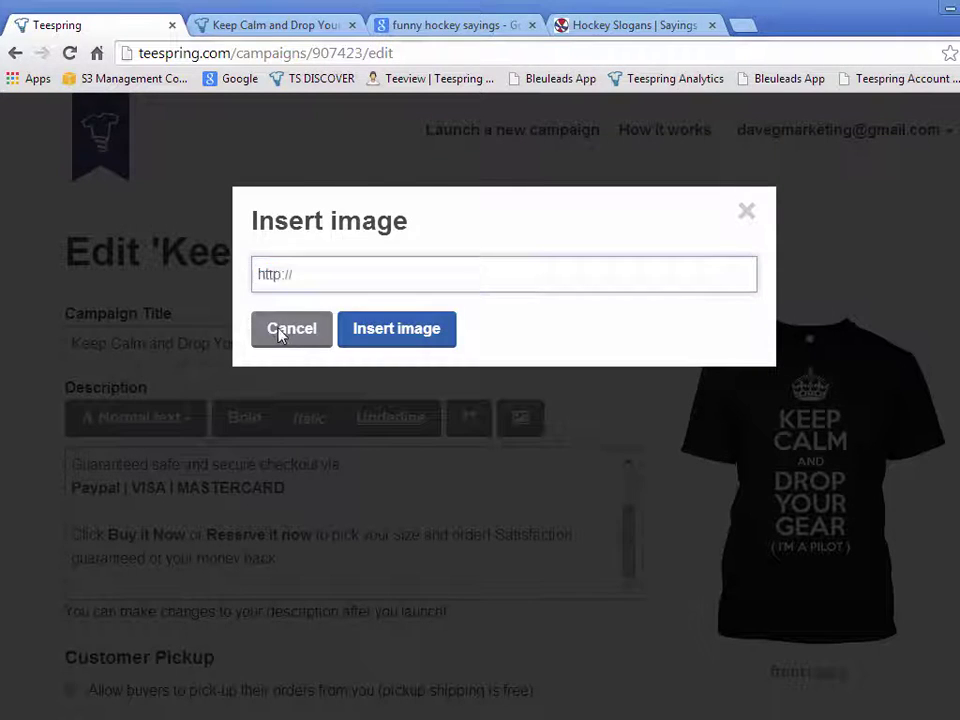
Step: Open a new browser tab, switch to Tee Inspector, and replace the Data Bank window with the saved logins and bookmarks
left_click(750, 32)
key("alt+Tab")
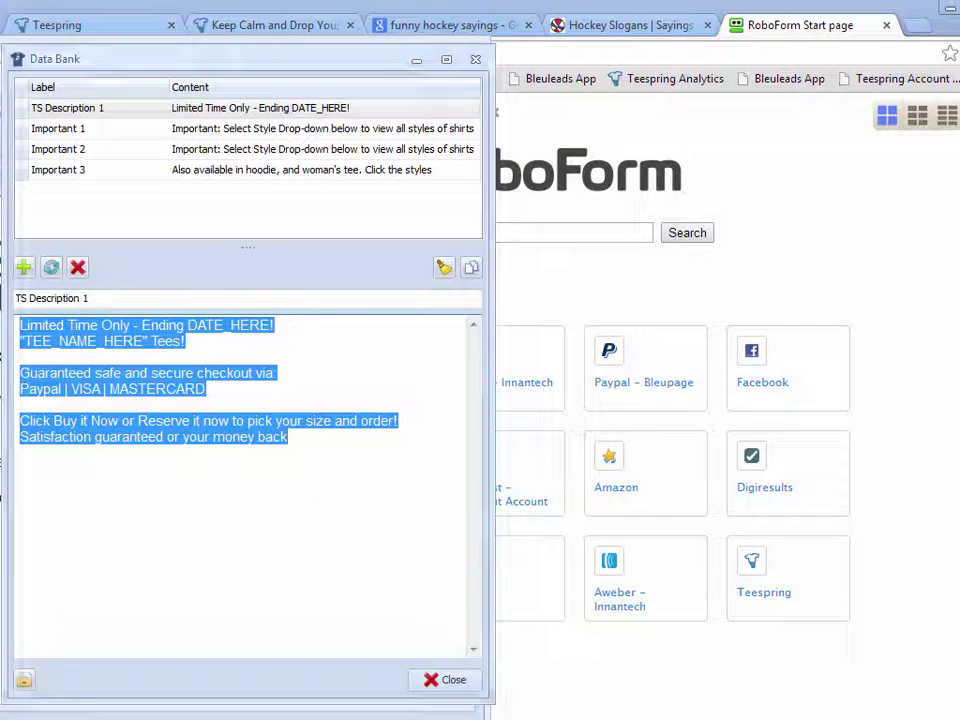
left_click(477, 61)
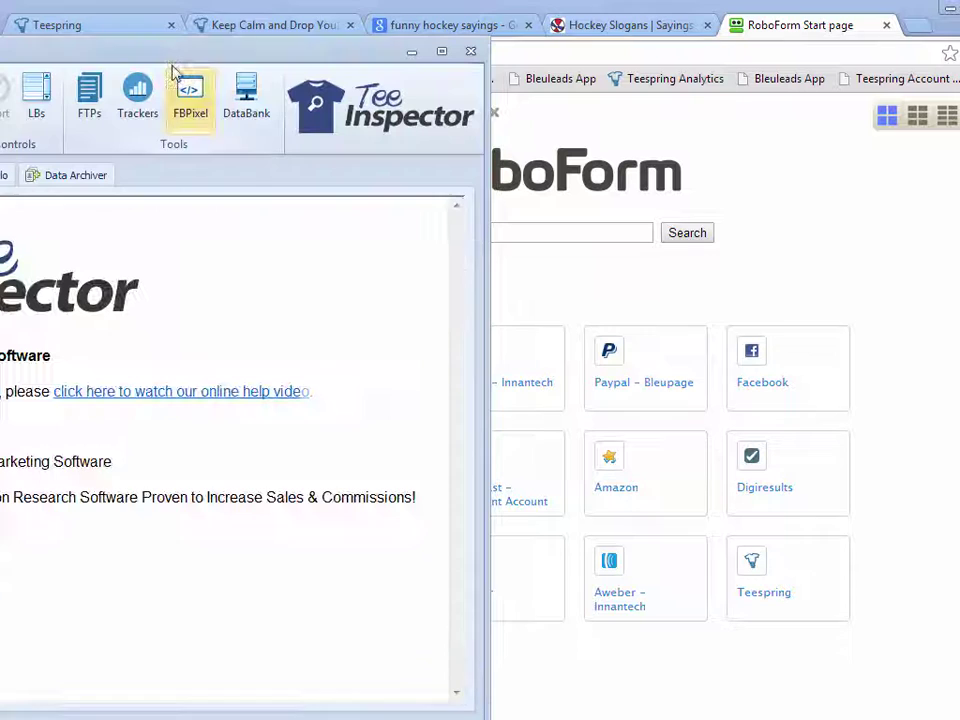
left_click(88, 95)
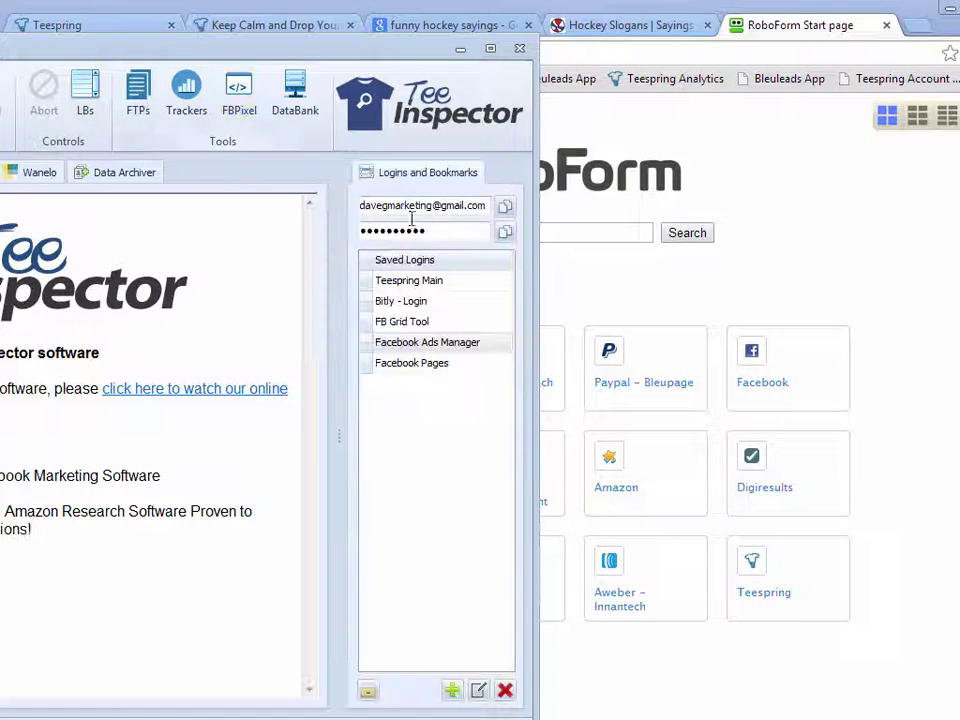
Step: Open the Bitly sign-in page from the saved Bitly - Login entry and copy the stored username into the username field
left_click(402, 306)
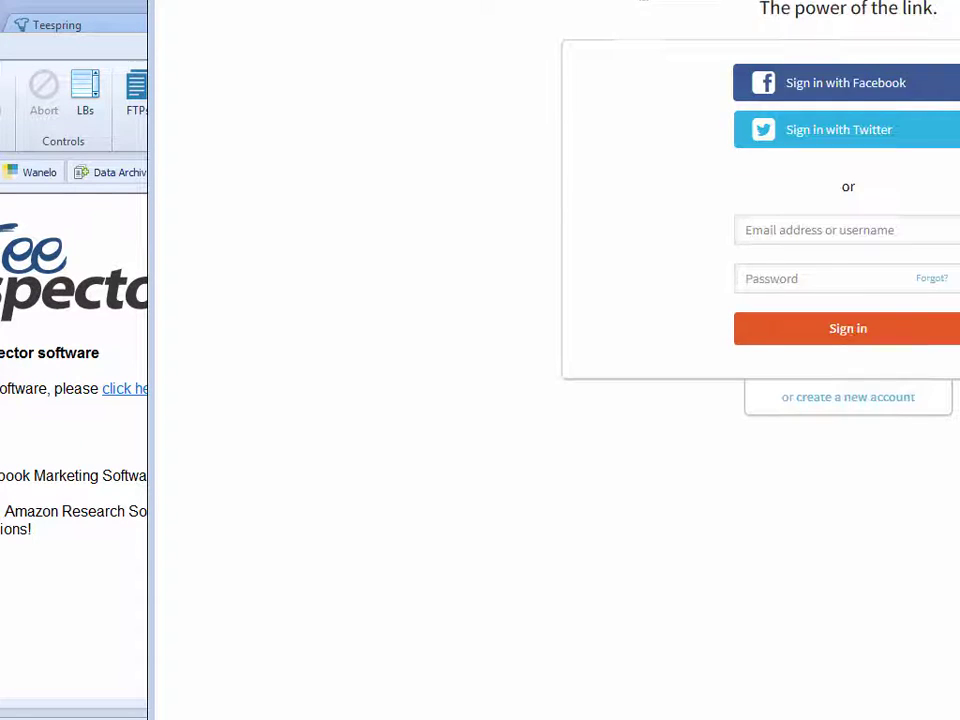
left_click(99, 52)
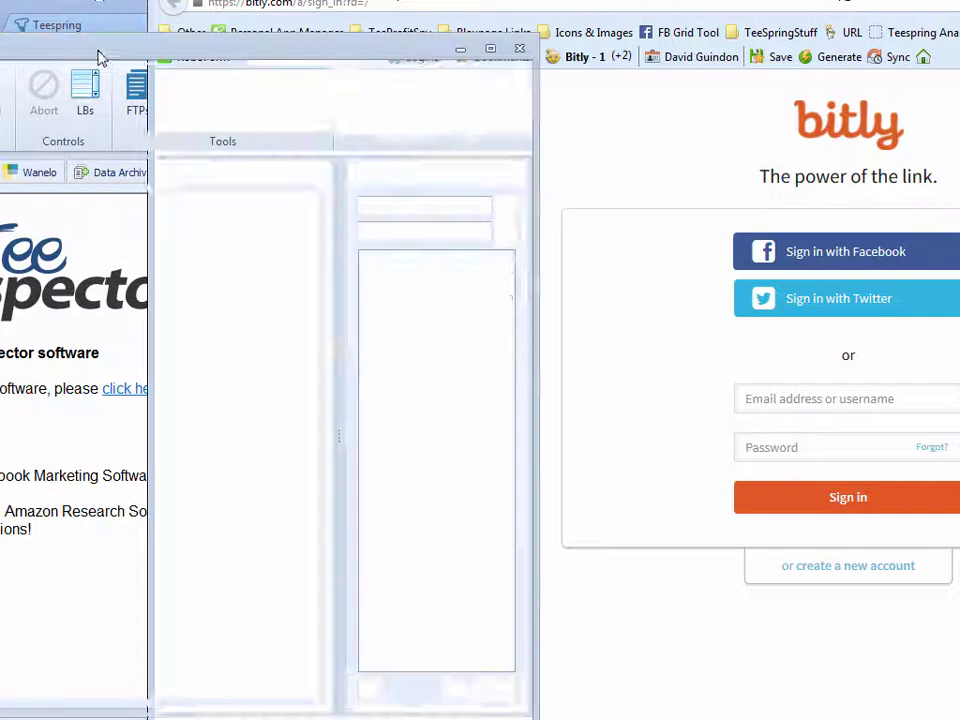
left_click(505, 206)
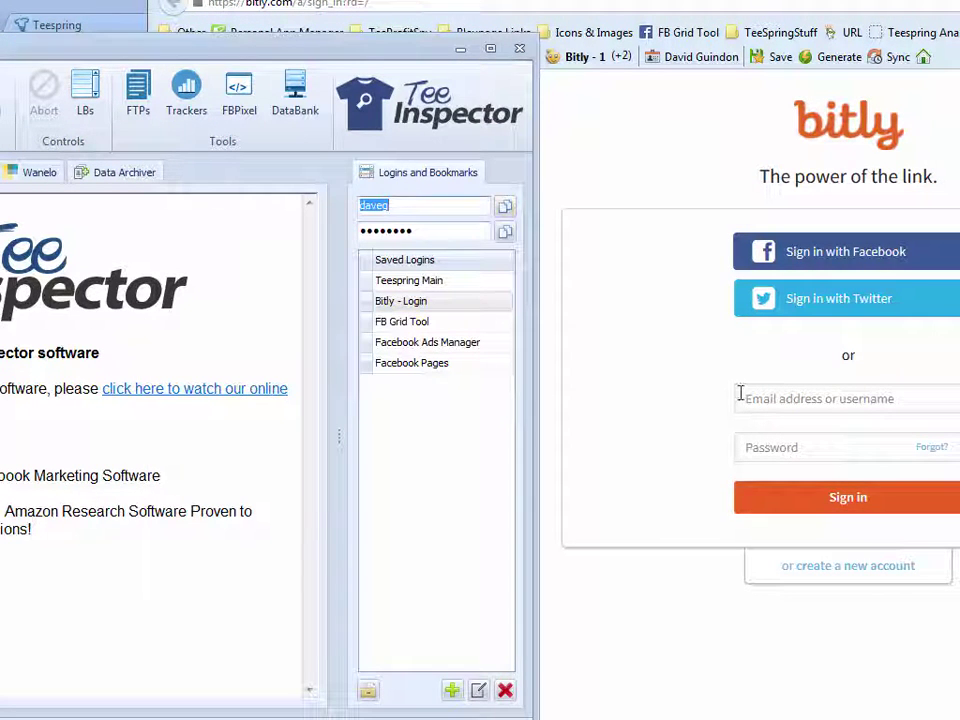
left_click(754, 399)
key("ctrl+v")
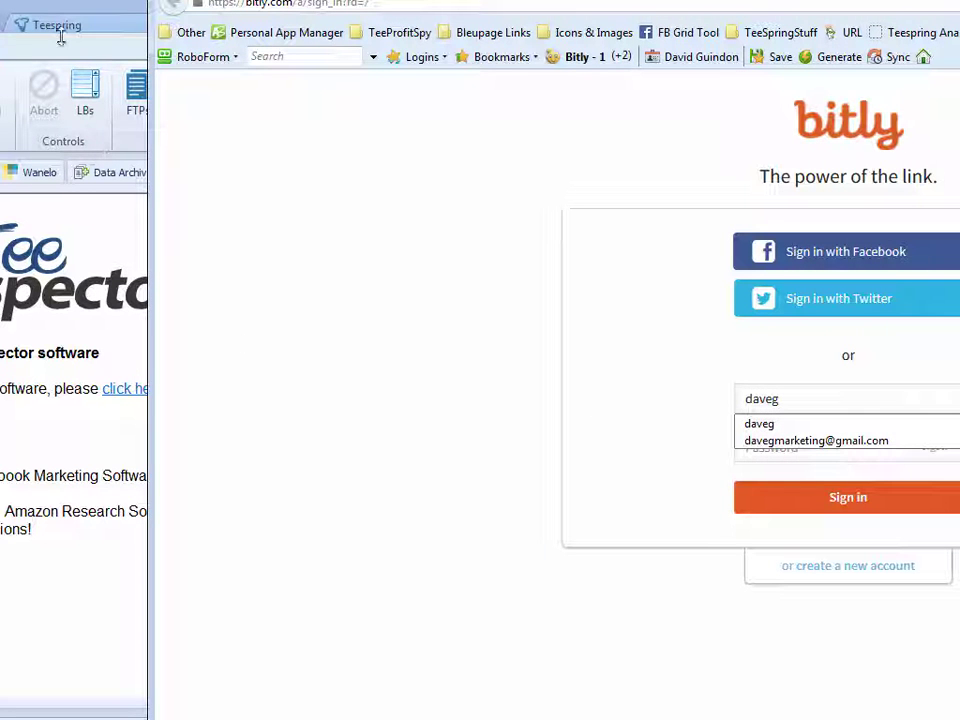
Step: Copy the stored Bitly password from Tee Inspector into the sign-in page's password field and sign in
left_click(66, 59)
left_click(505, 231)
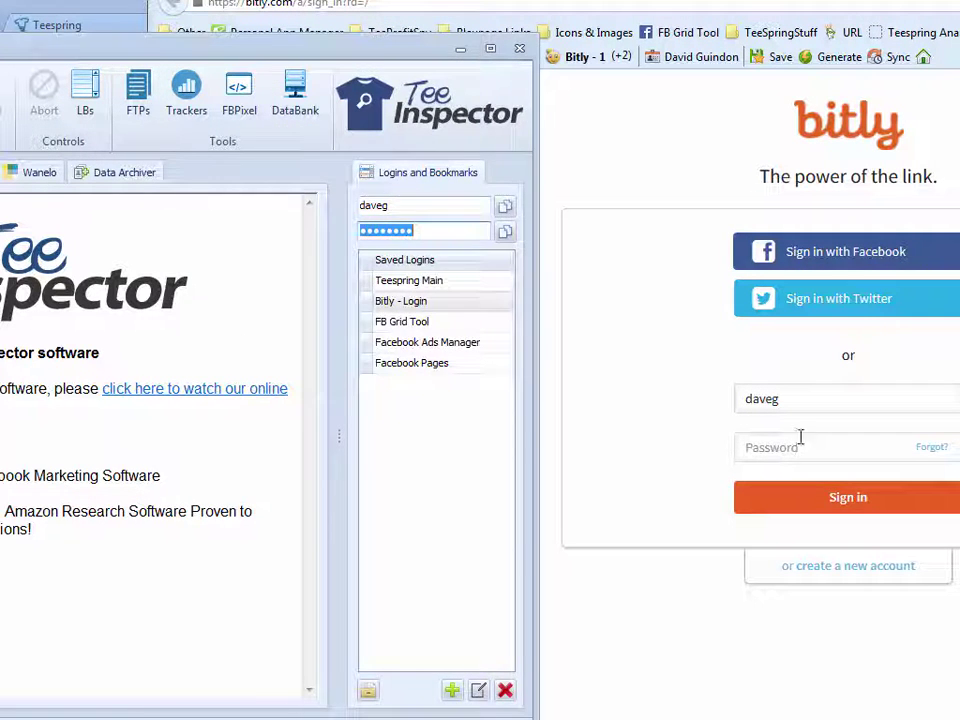
left_click(799, 447)
key("ctrl+v")
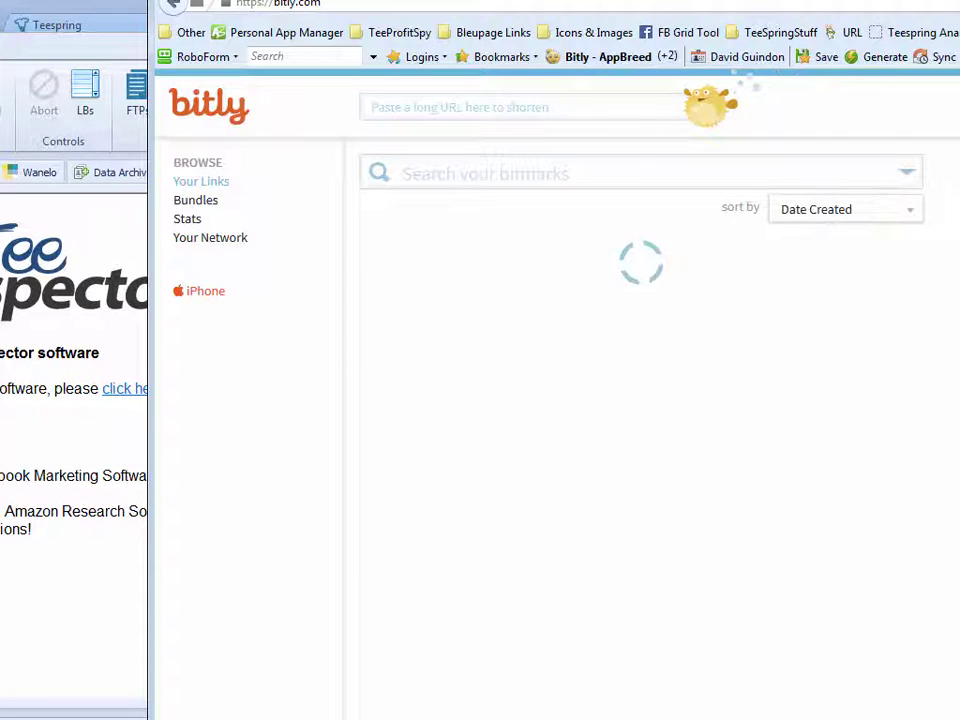
Step: Rearrange the Bitly browser window and the Tee Inspector window so the list of saved Bitly links has room
left_click_drag(764, 4, 774, 444)
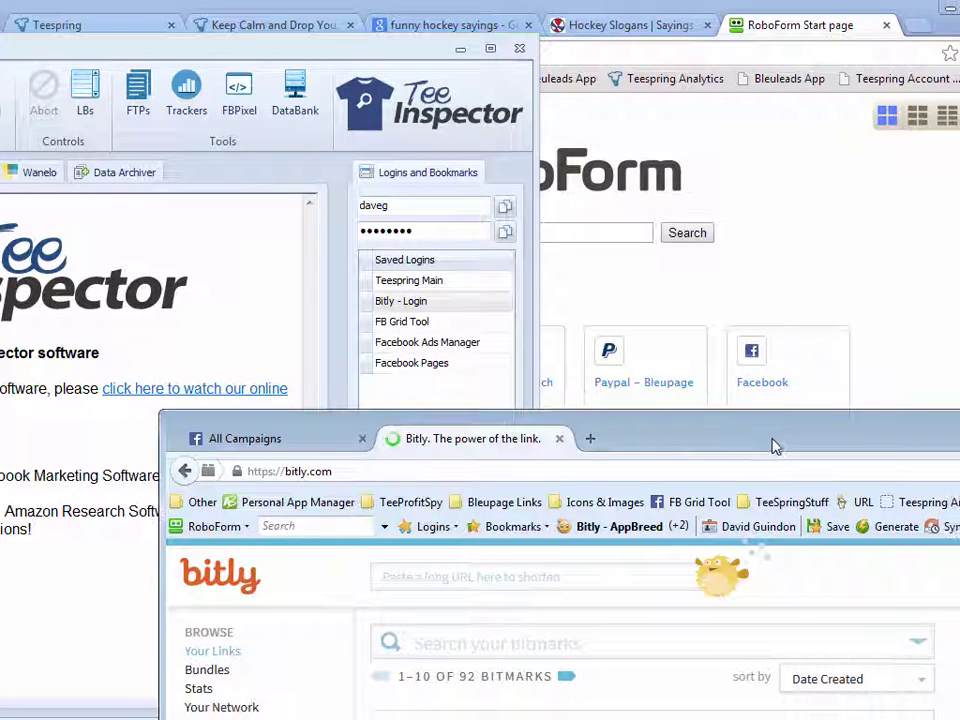
left_click(619, 641)
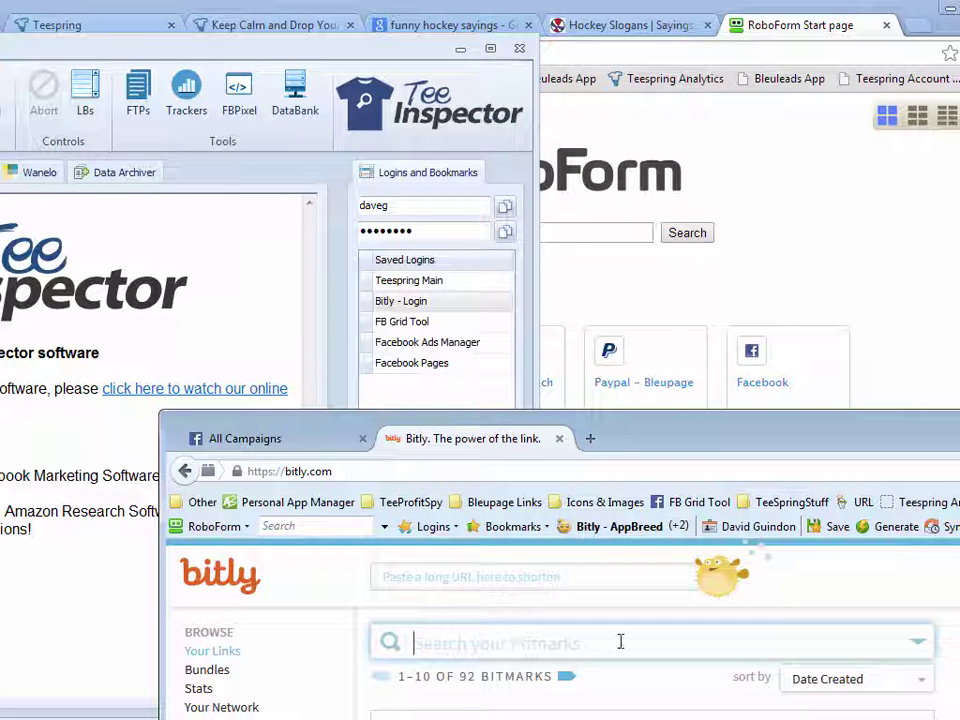
left_click_drag(425, 40, 60, 17)
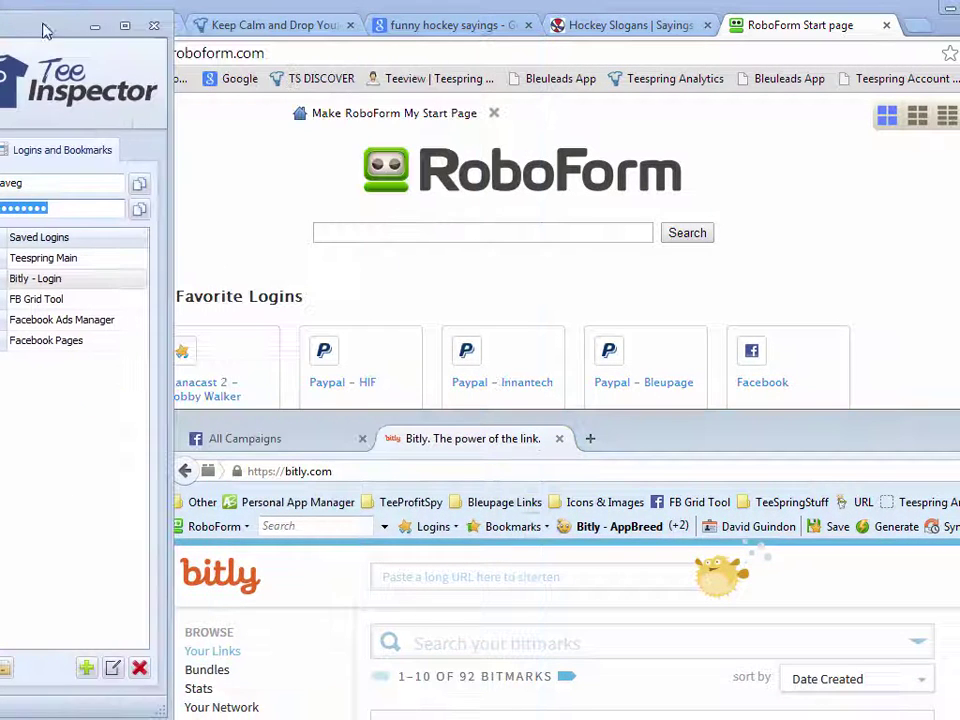
left_click(510, 588)
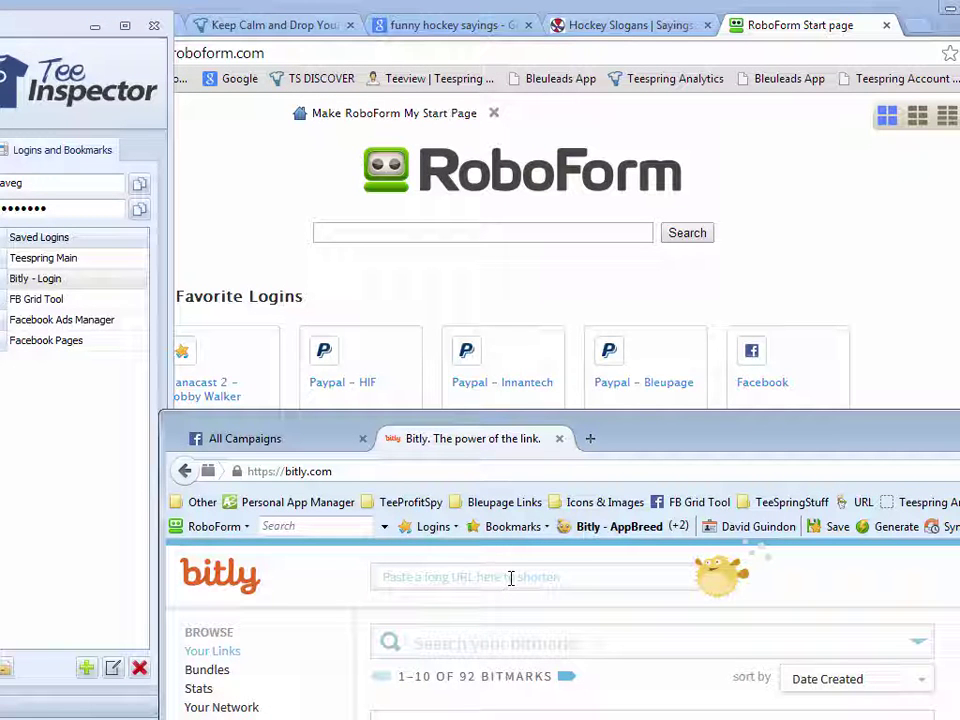
scroll(875, 635, "down", 3)
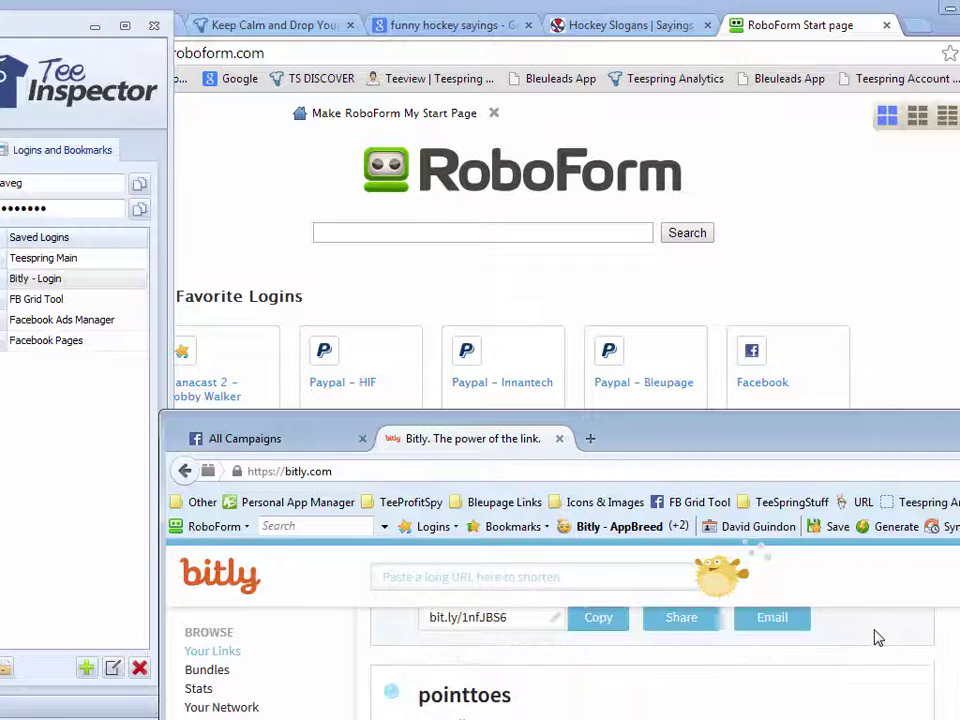
left_click_drag(949, 408, 948, 64)
left_click_drag(914, 118, 874, 43)
Step: Examine the pointtoes entry in the Bitly links, including its short link and click statistics
left_click(401, 313)
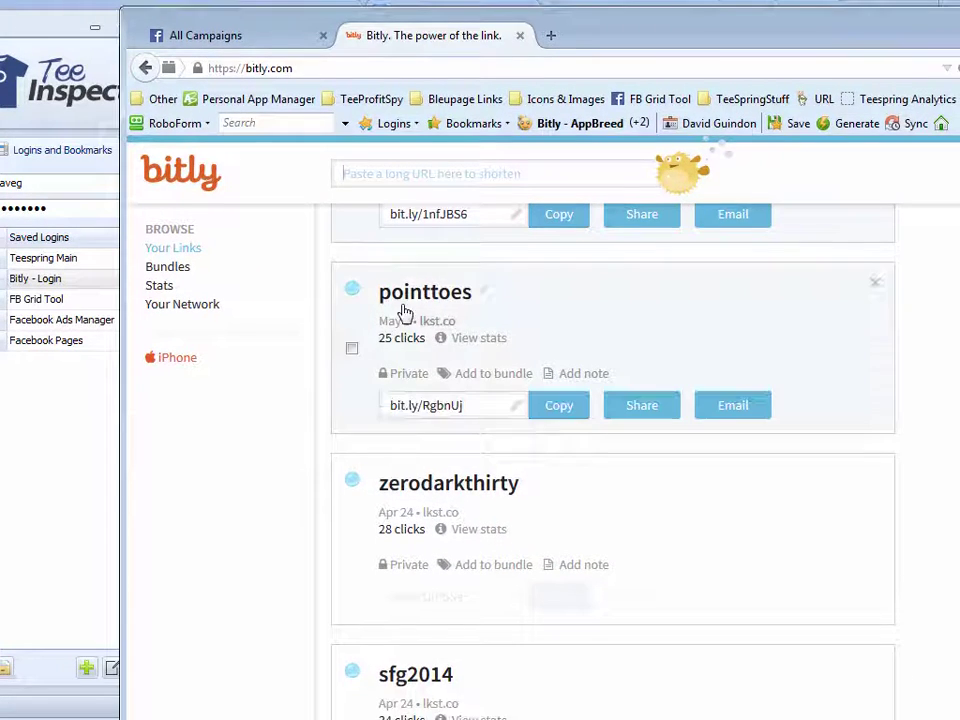
left_click(412, 165)
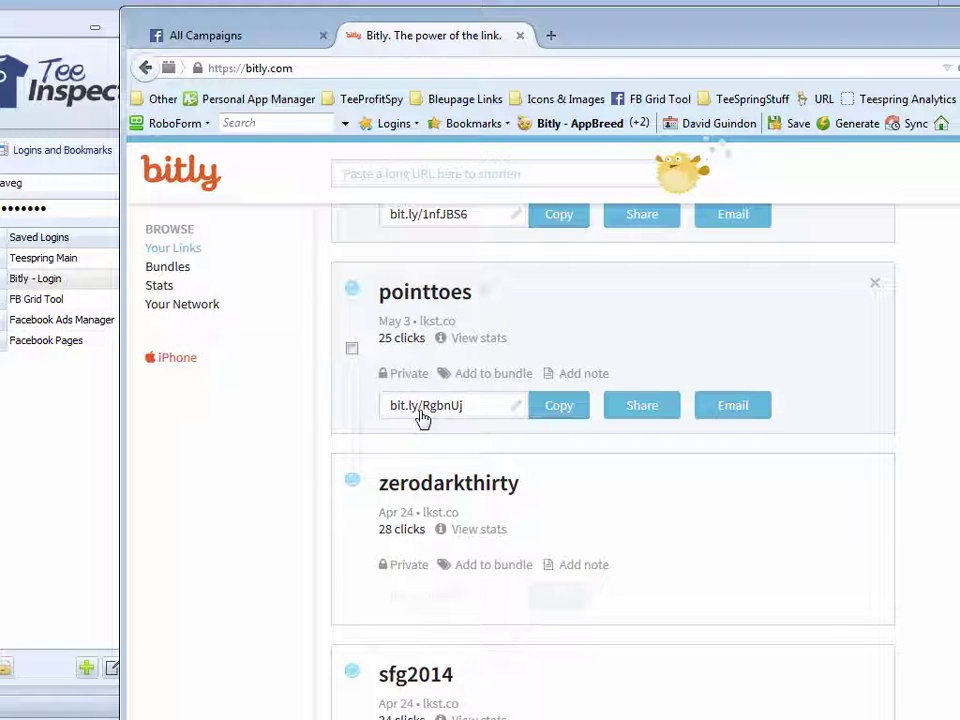
left_click(470, 338)
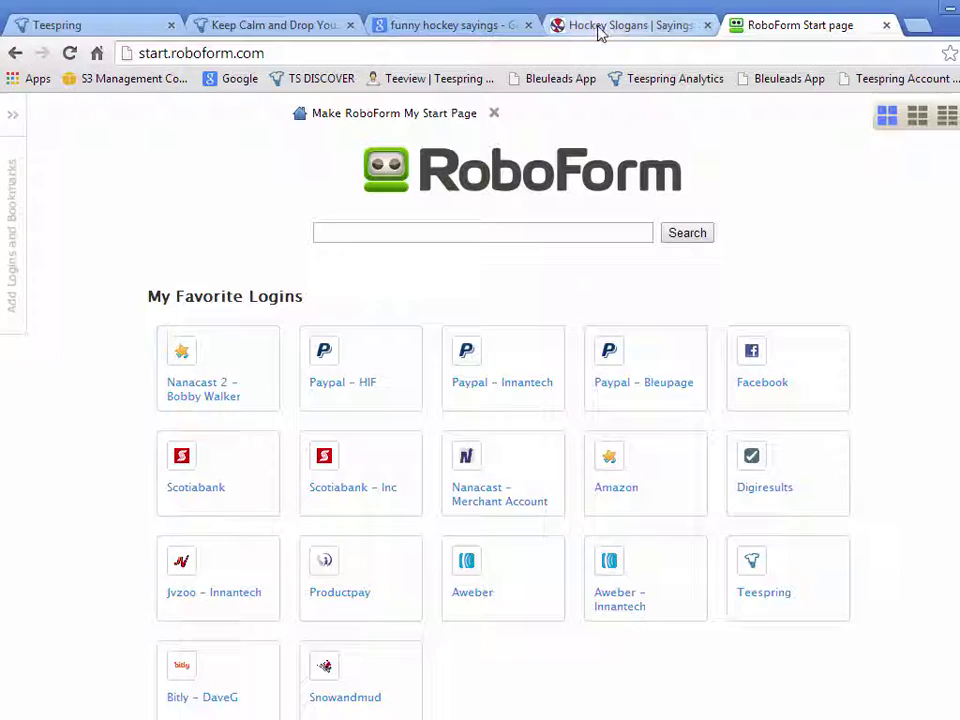
Step: Switch back to Chrome and review the public "Keep Calm and Drop Your Gear!" campaign page and its description
left_click(249, 30)
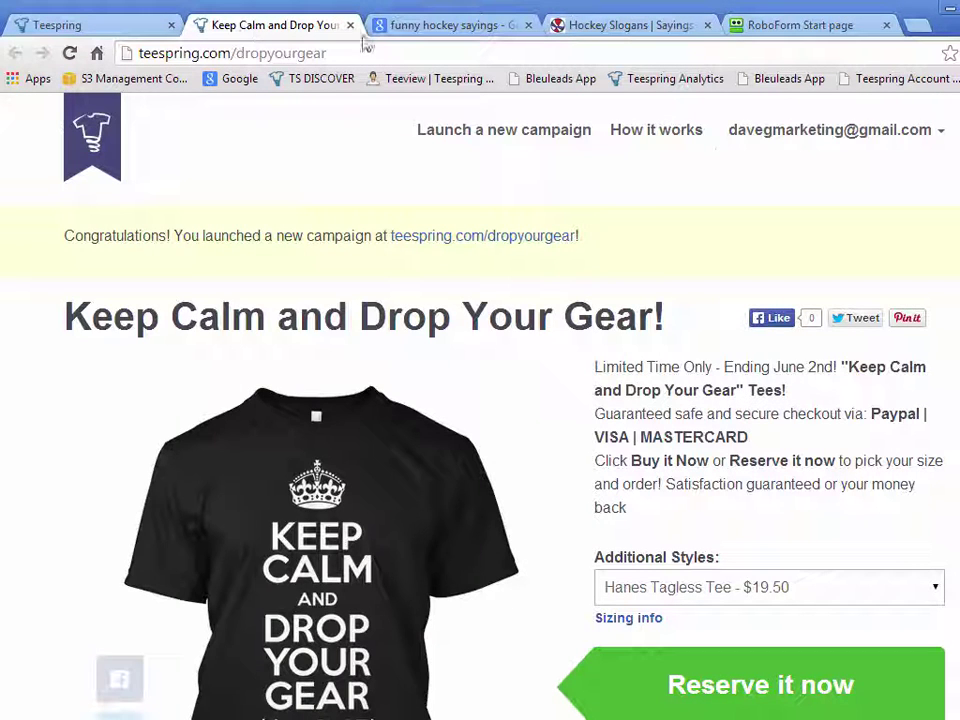
scroll(740, 430, "down", 5)
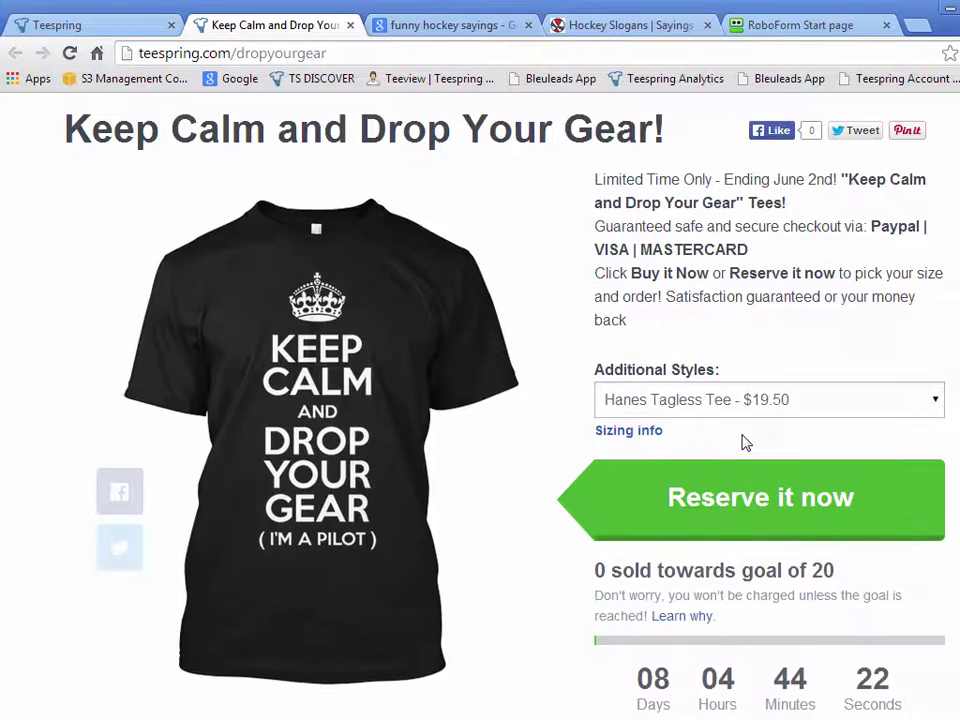
scroll(716, 573, "up", 5)
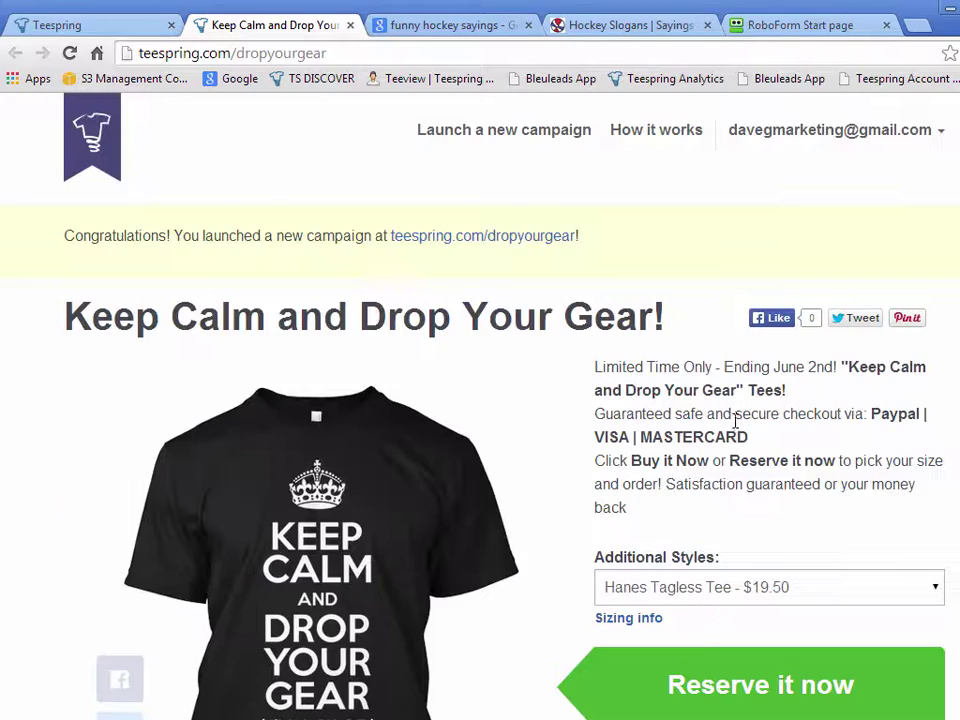
left_click(474, 33)
left_click(597, 30)
Step: Return to the campaign's edit page, view the description's Insert image prompt, and dismiss it without adding an image
left_click(150, 27)
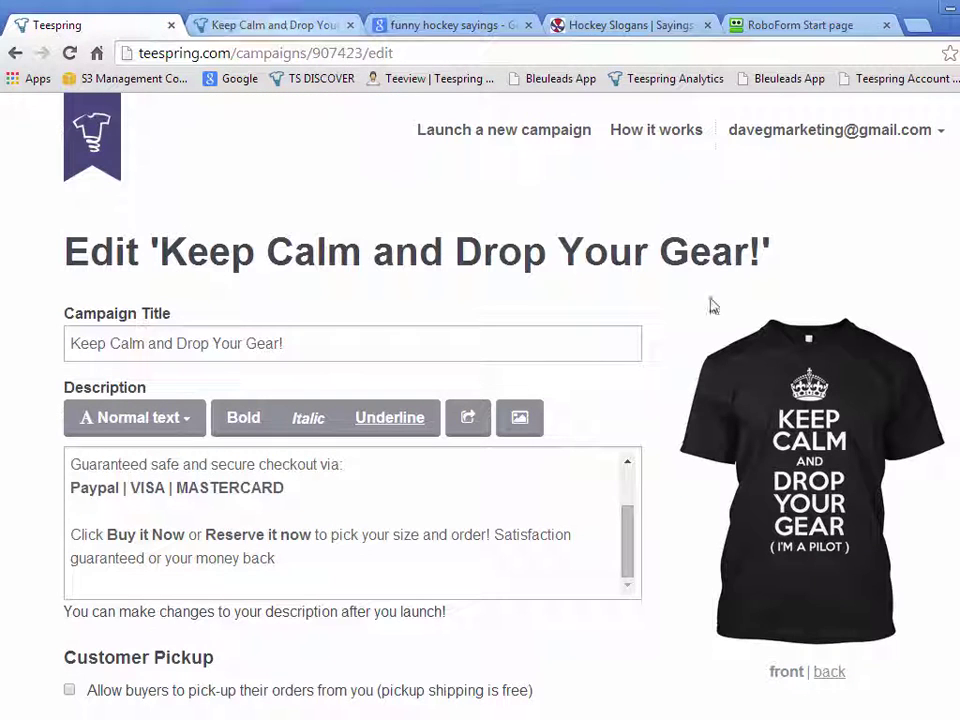
left_click(520, 417)
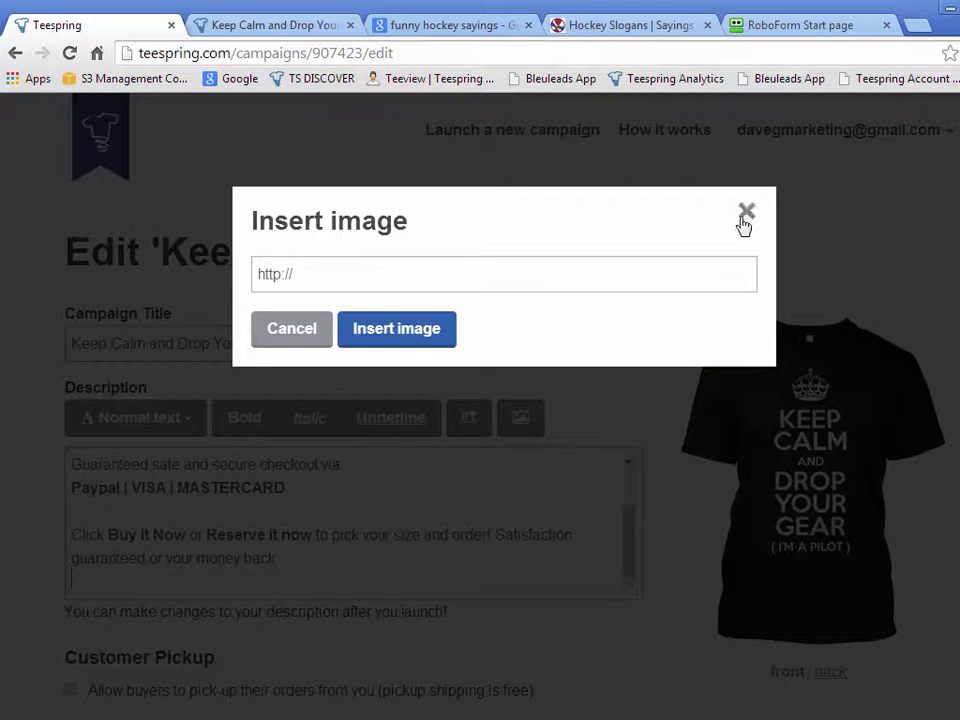
left_click(746, 212)
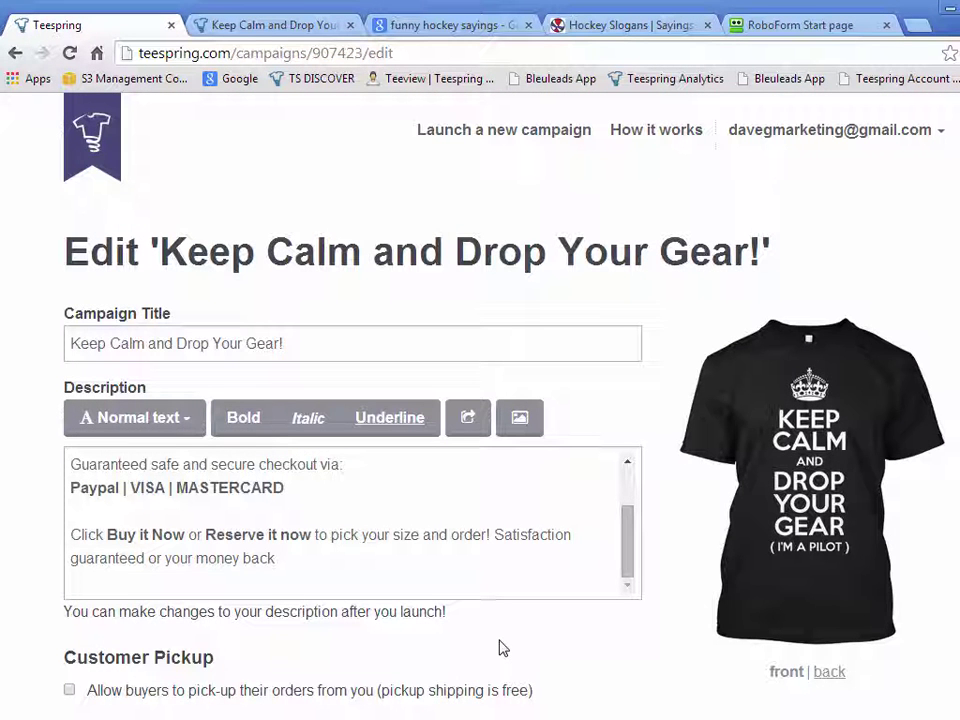
Step: Switch to Tee Inspector, view the Bitly Tracking Pixel Tool, close it, and move the main window aside
key("alt+Tab")
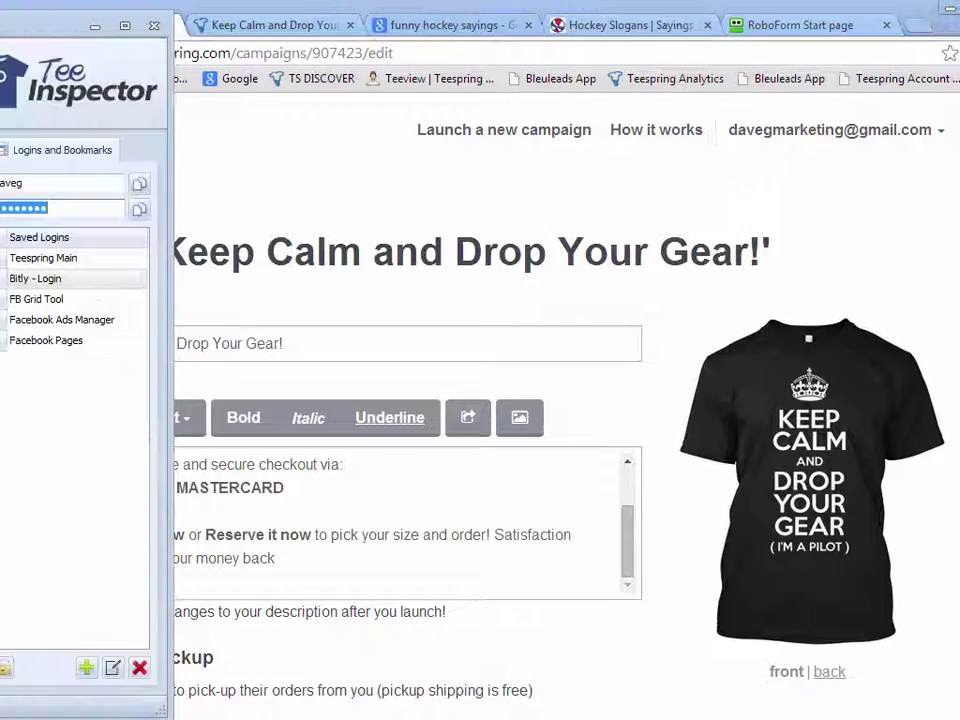
left_click_drag(0, 21, 467, 44)
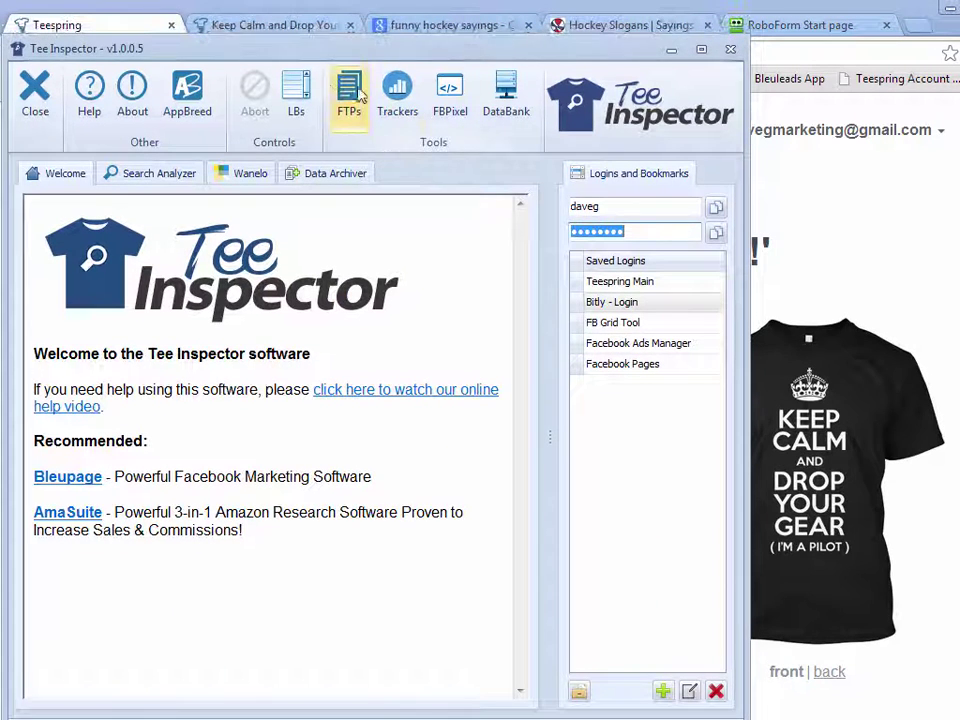
left_click(397, 95)
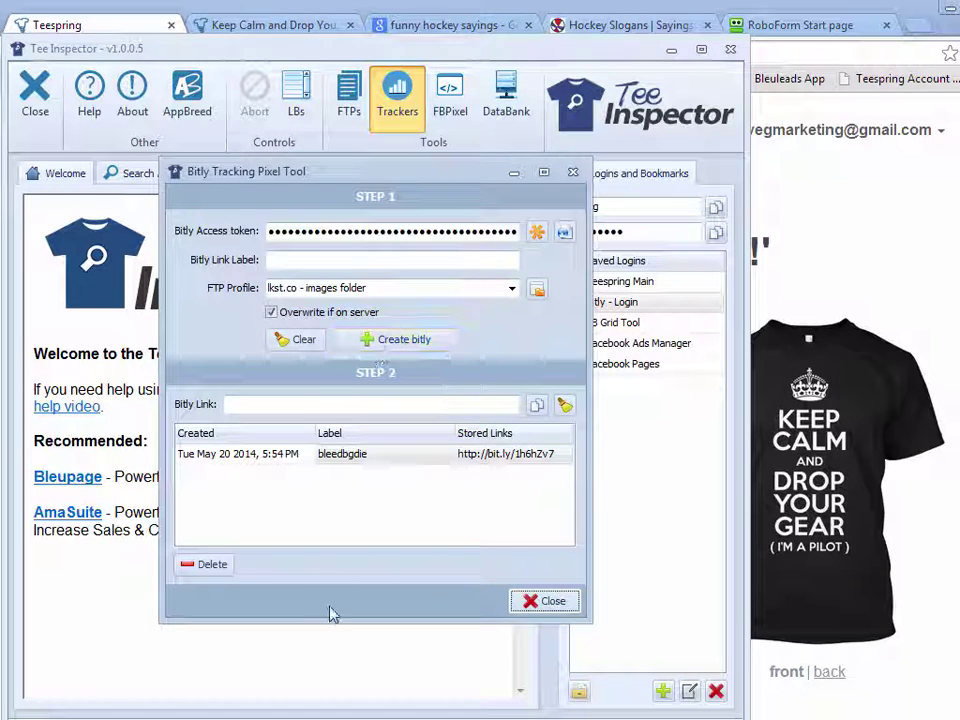
left_click(521, 604)
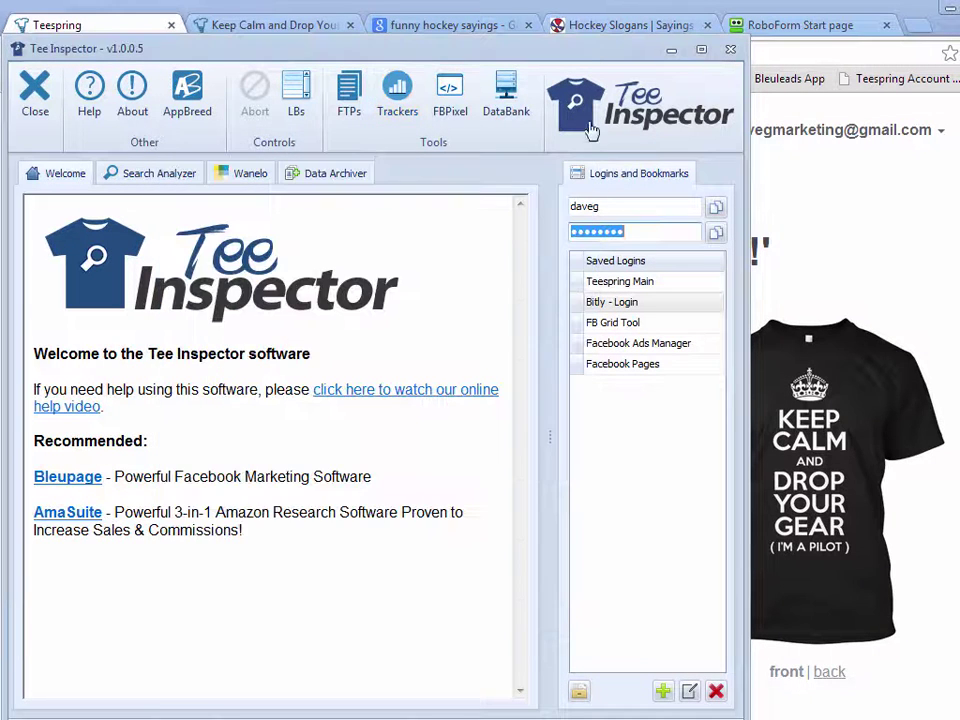
left_click_drag(589, 58, 959, 300)
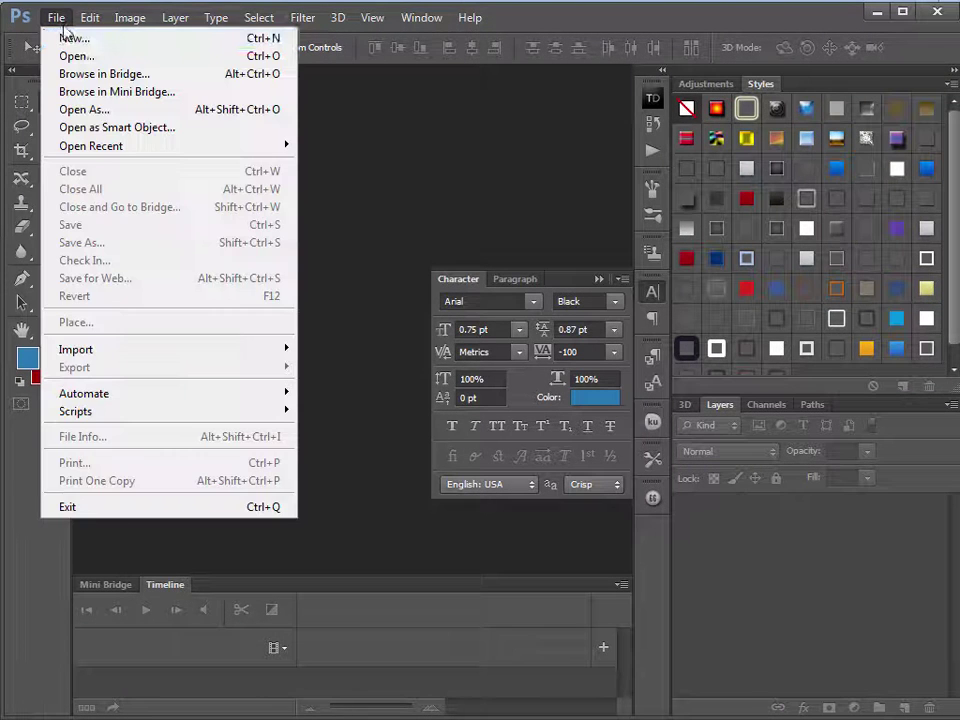
Step: In Photoshop, create a new image 1 pixel wide and 1 pixel high
left_click(72, 38)
left_click_drag(347, 260, 214, 289)
type("11")
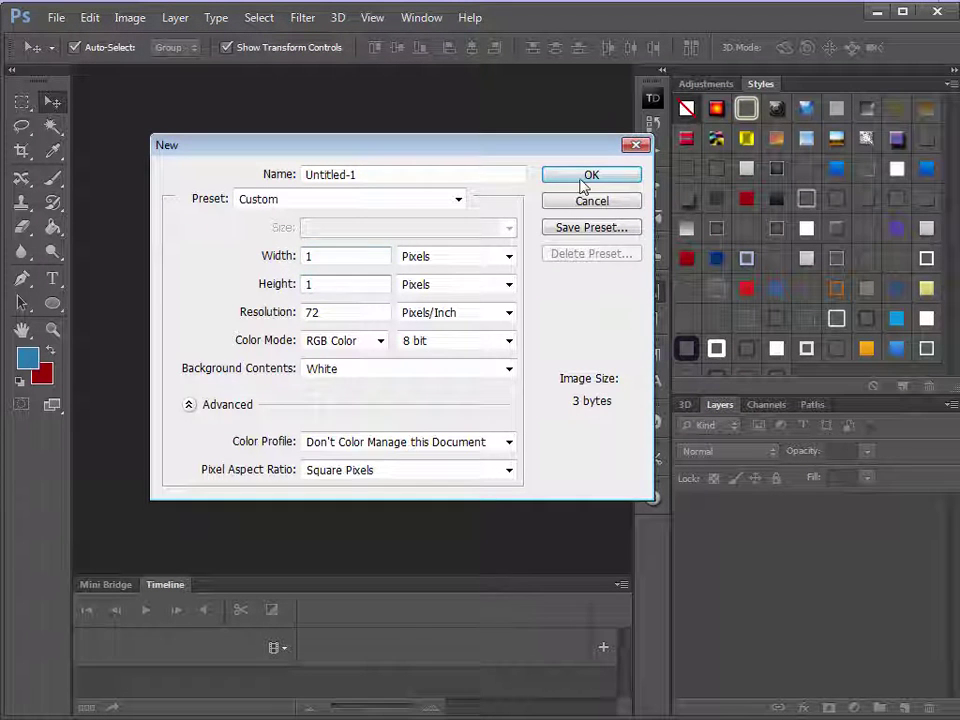
left_click(585, 182)
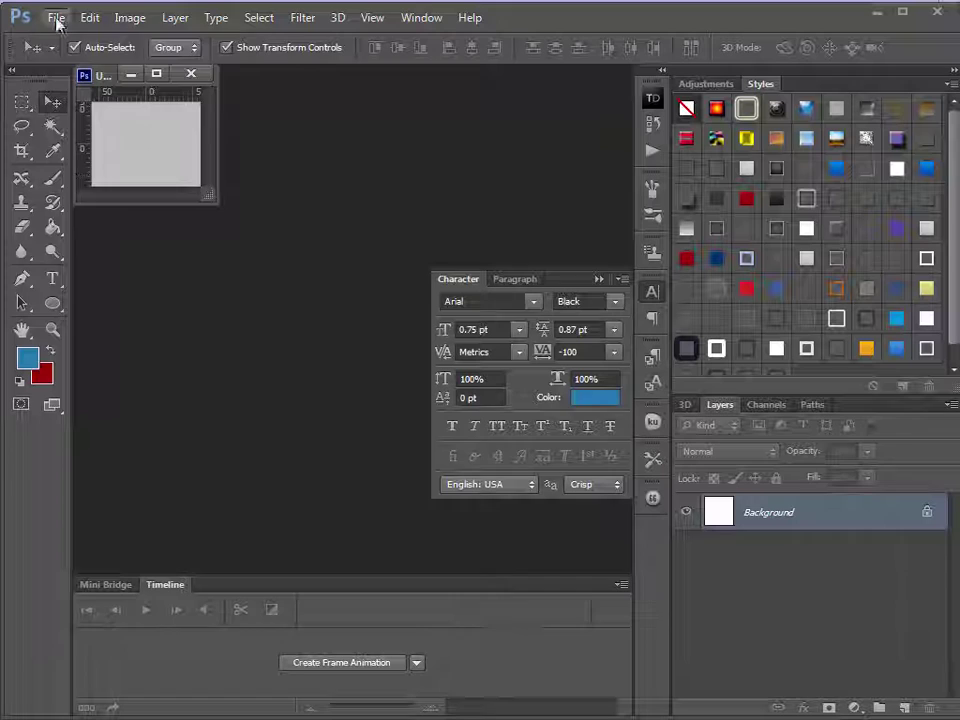
Step: Start saving the new image under a new name and choose the Pilots folder as its location
left_click(56, 18)
left_click(88, 244)
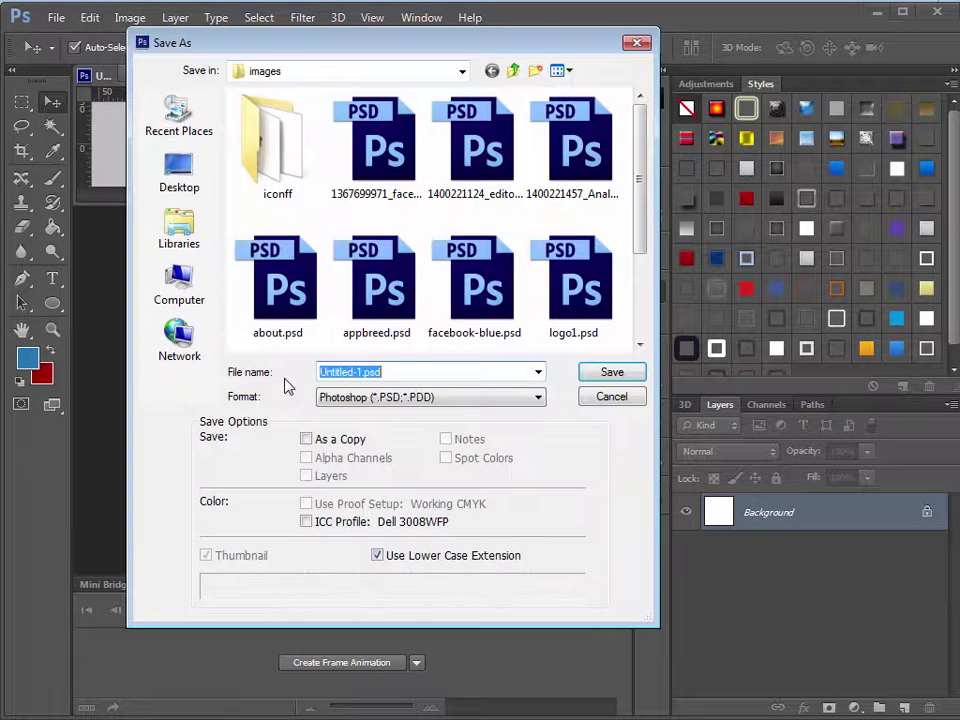
left_click(461, 71)
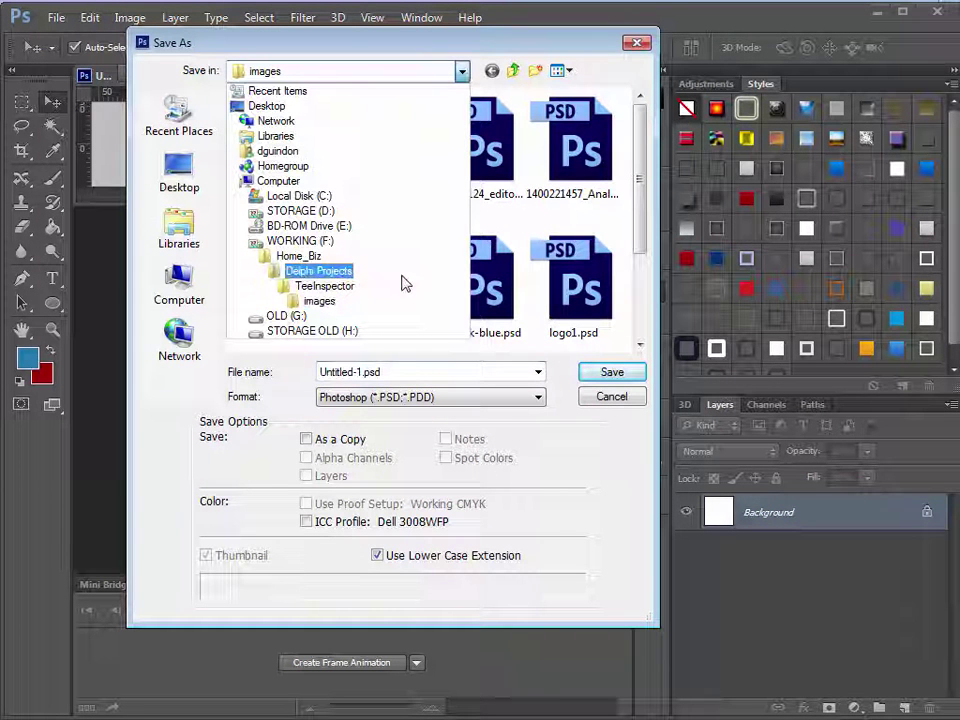
left_click(400, 257)
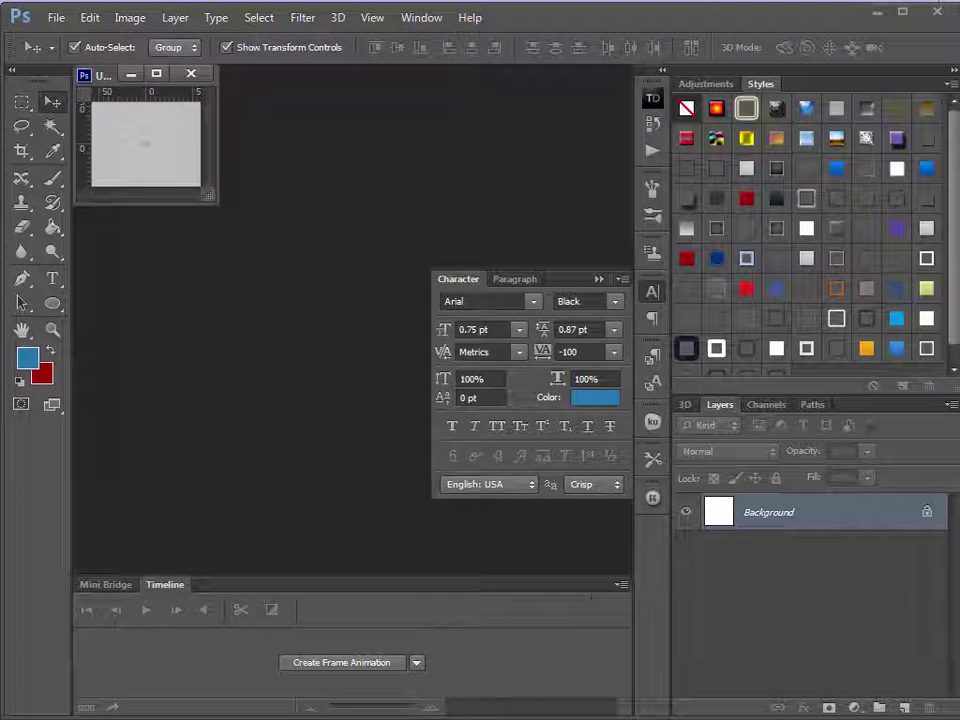
key("ctrl+shift+s")
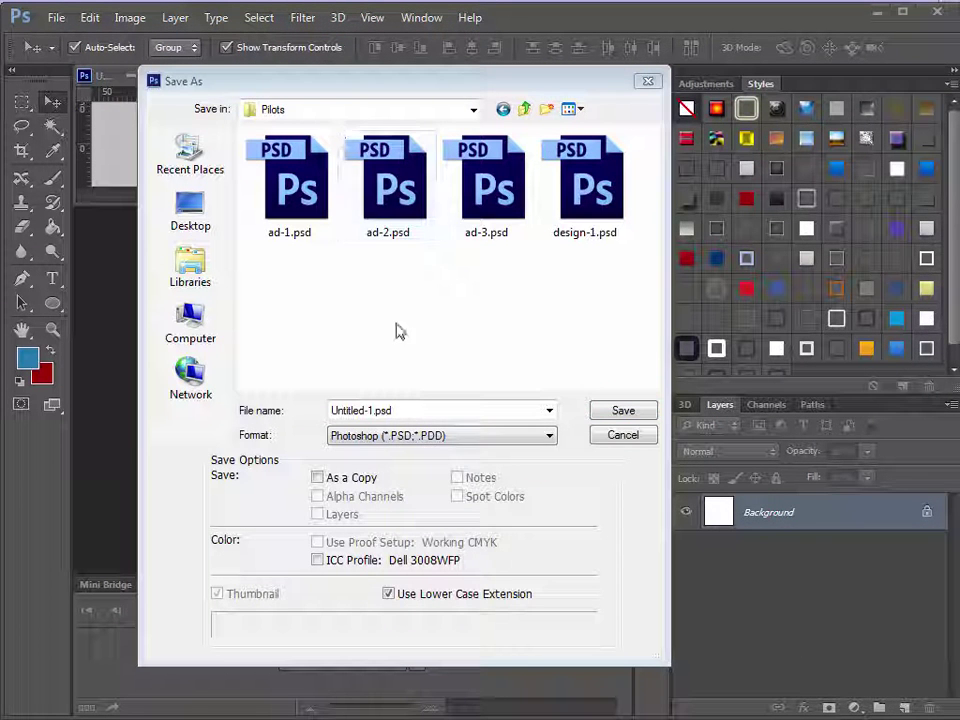
Step: Name the new image file pixel and set its format to JPEG
left_click(406, 411)
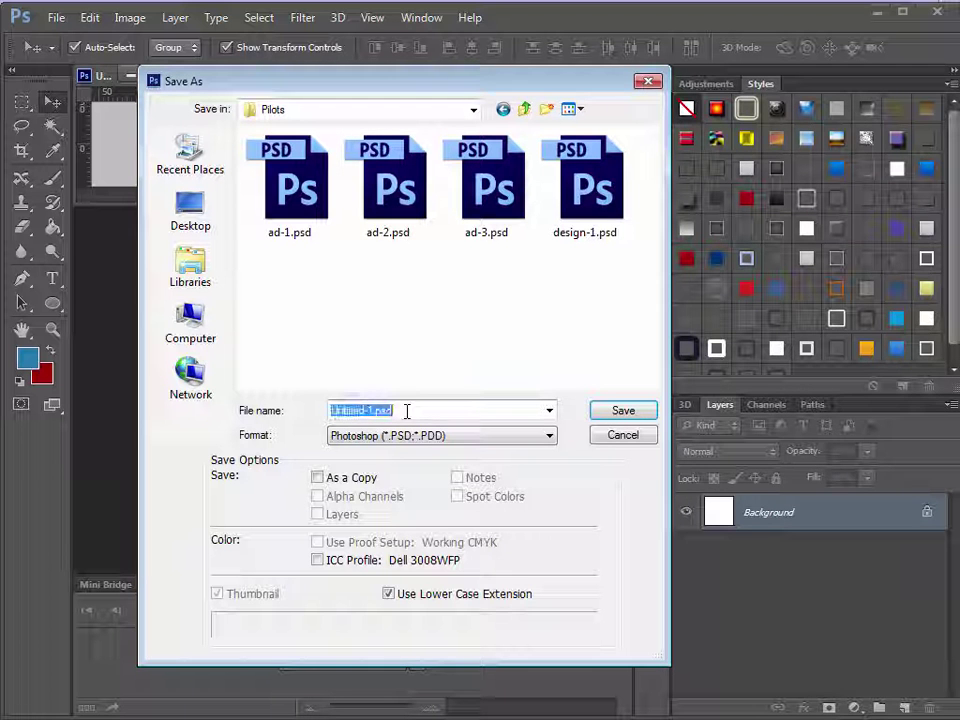
type("p")
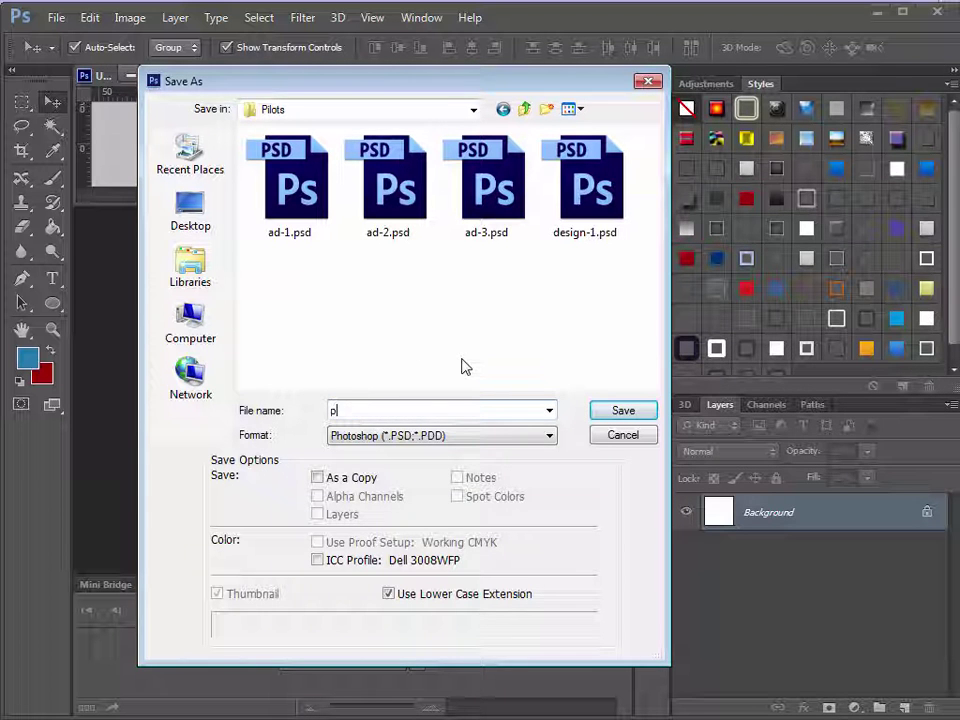
type("ixel")
left_click(427, 437)
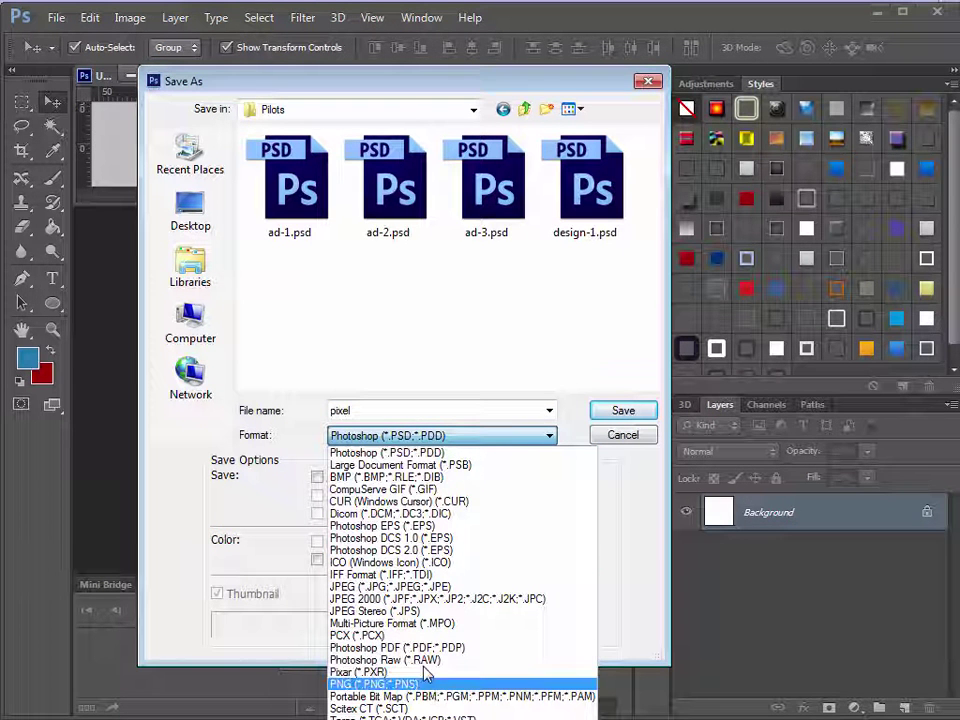
left_click(405, 586)
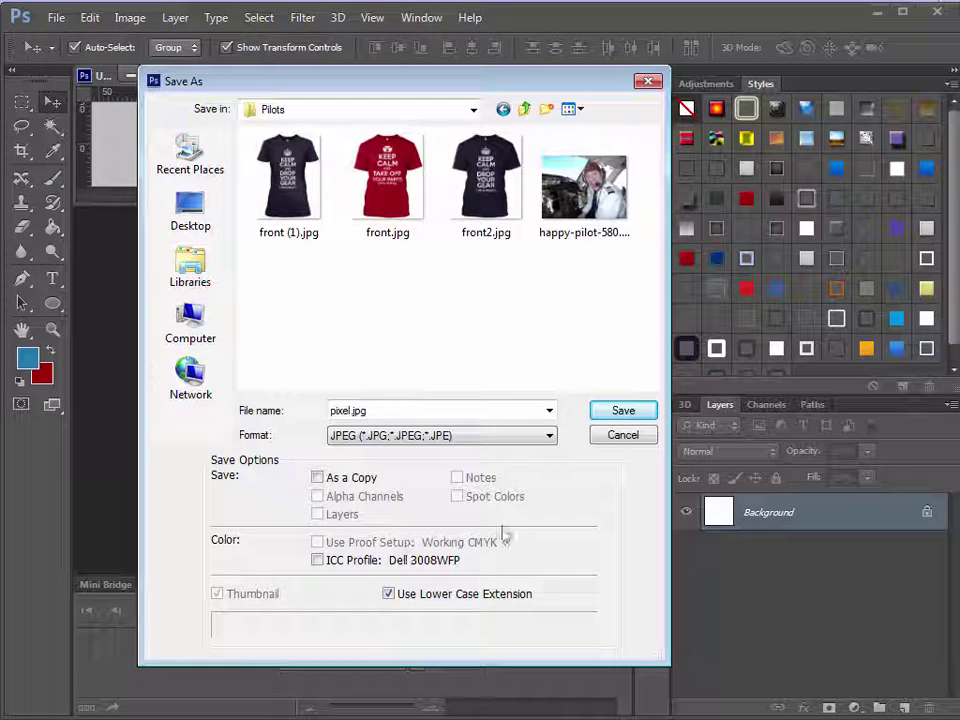
left_click(622, 413)
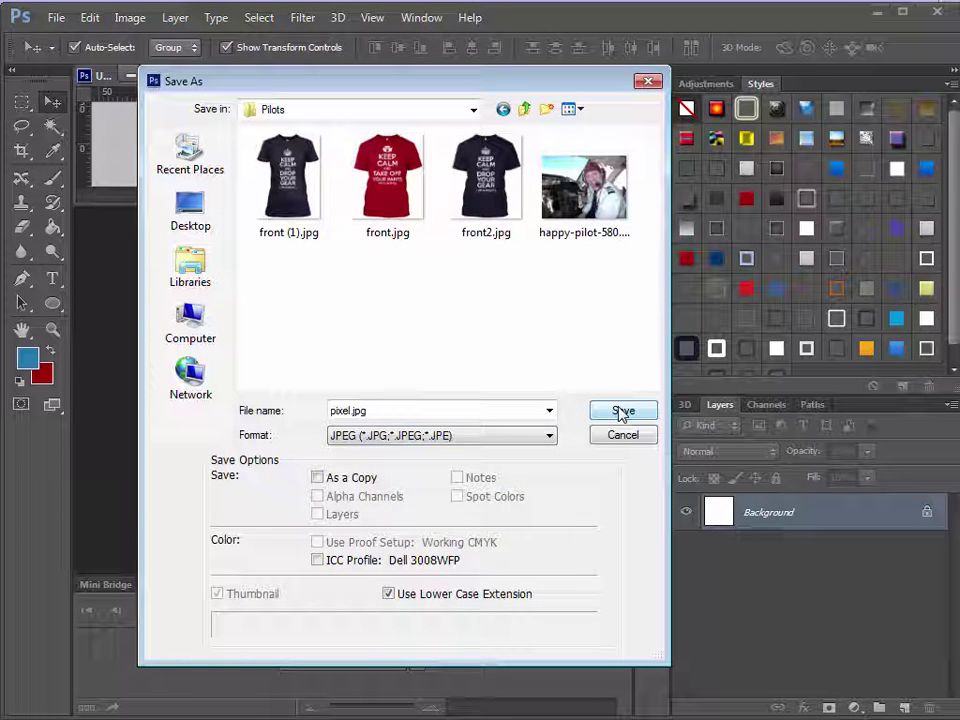
Step: Switch to the browser and copy "dropyourgear" from the web address of the launched campaign's page
double_click(350, 410)
left_click(349, 410)
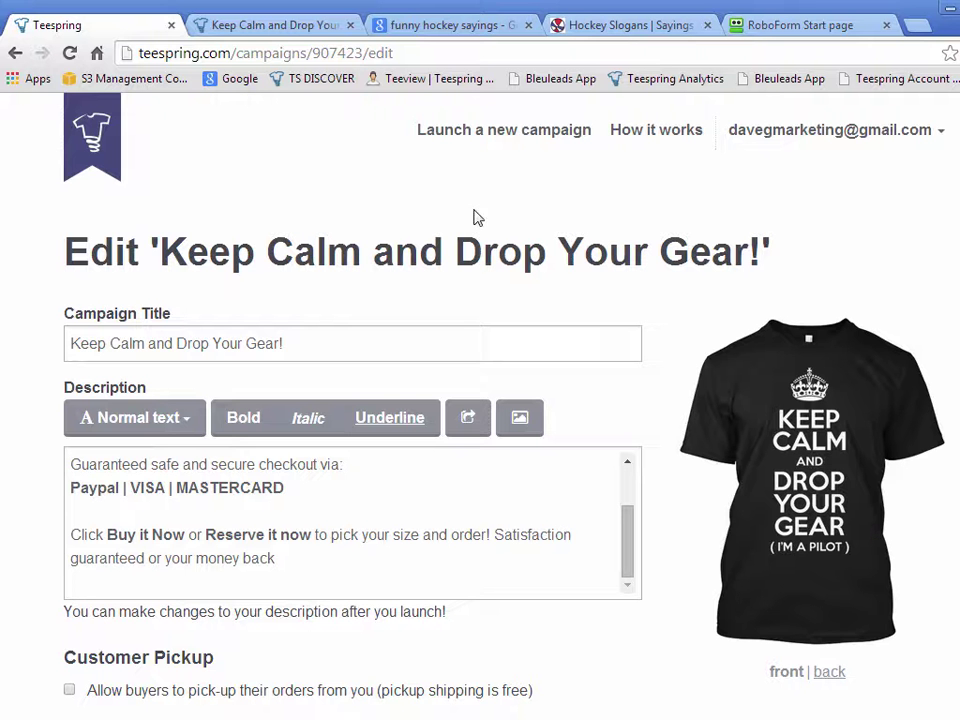
left_click(211, 28)
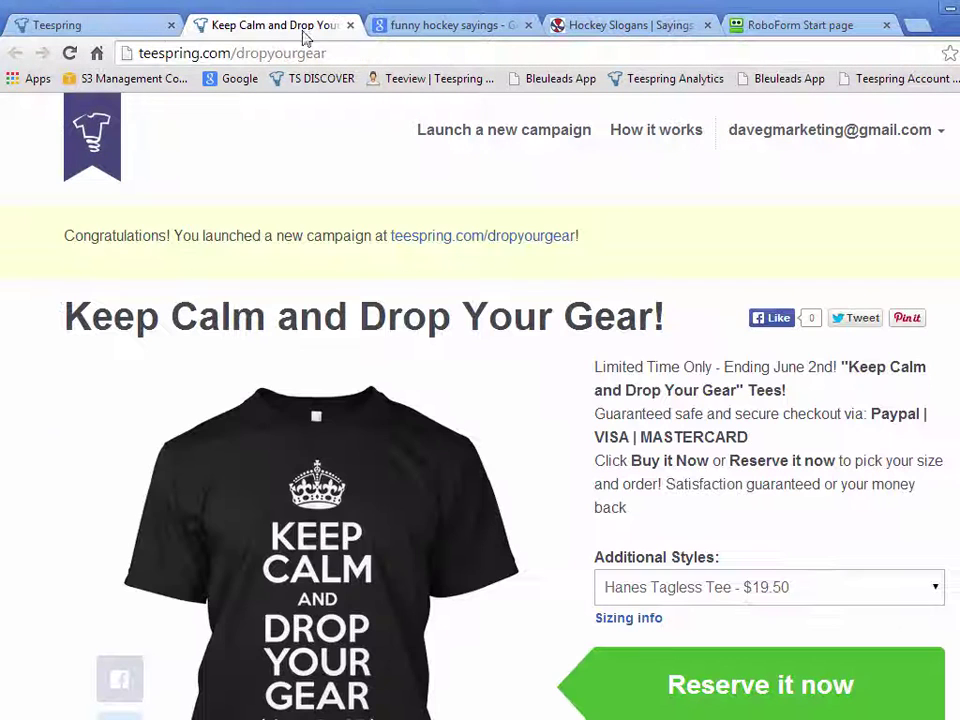
left_click(345, 55)
double_click(328, 53)
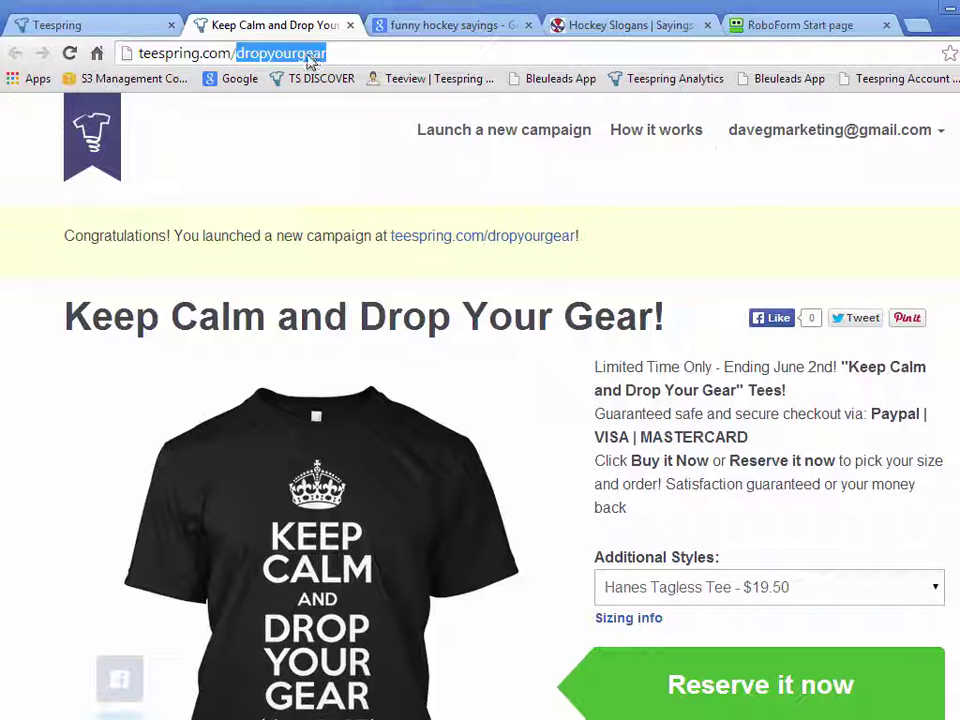
right_click(308, 57)
left_click(362, 121)
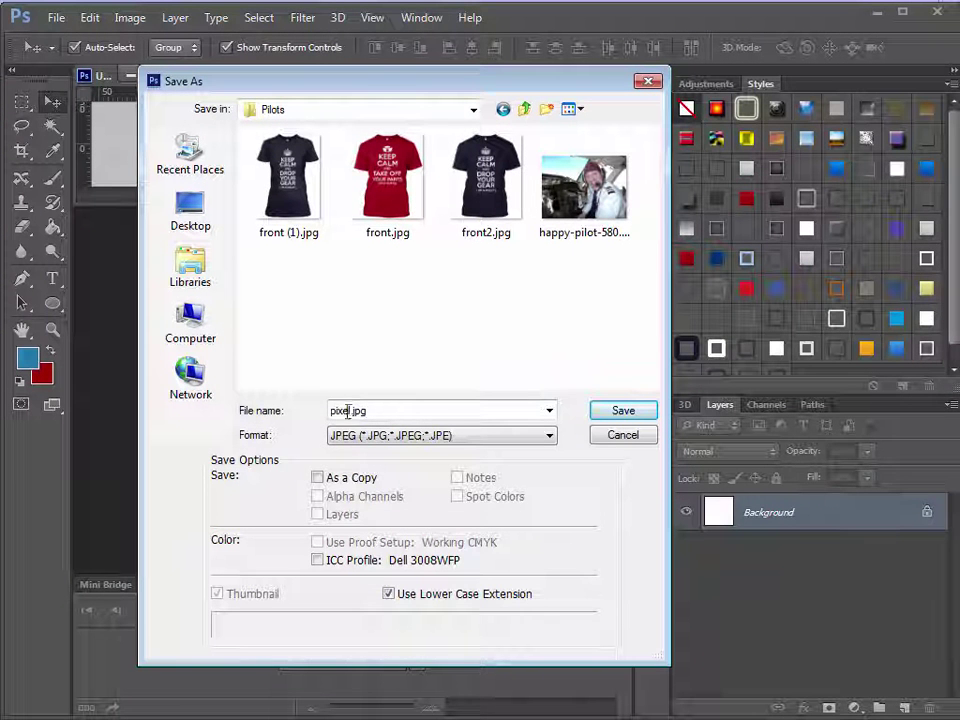
Step: In Photoshop, change the file name to pixel-dropyourgear.jpg and save the image with JPEG quality 5 (Medium)
left_click(348, 411)
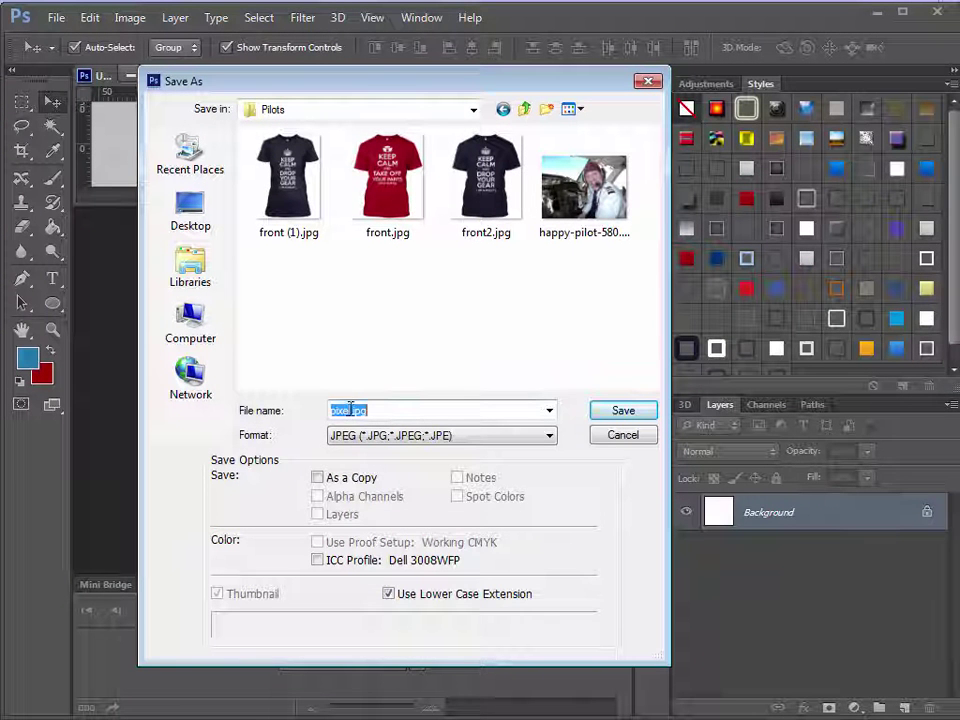
left_click(350, 409)
key("BackSpace")
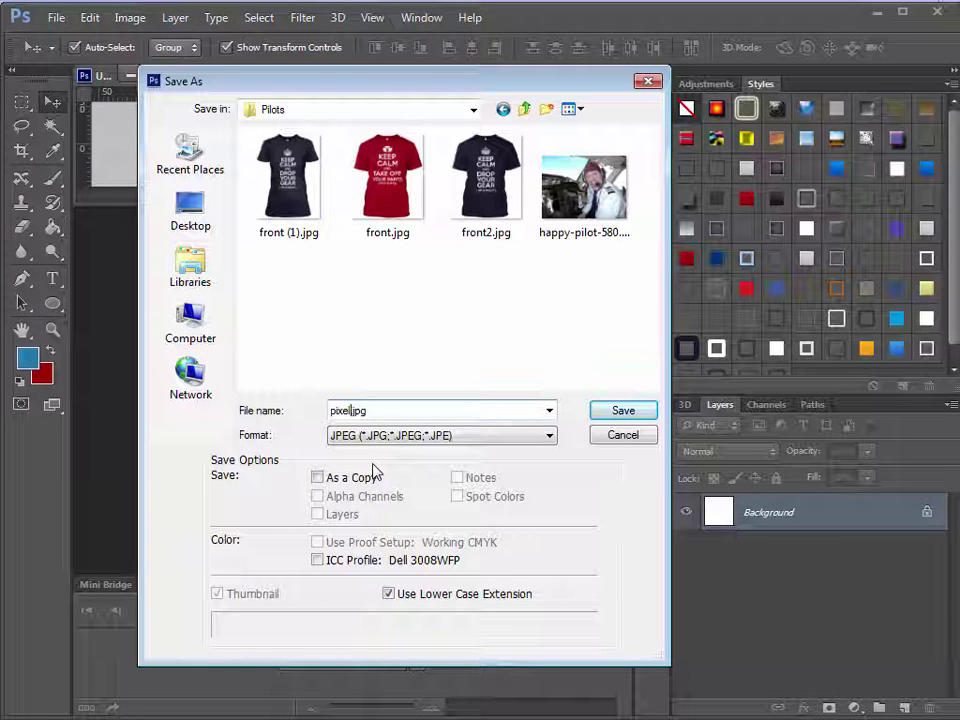
type("l-dropyourgear")
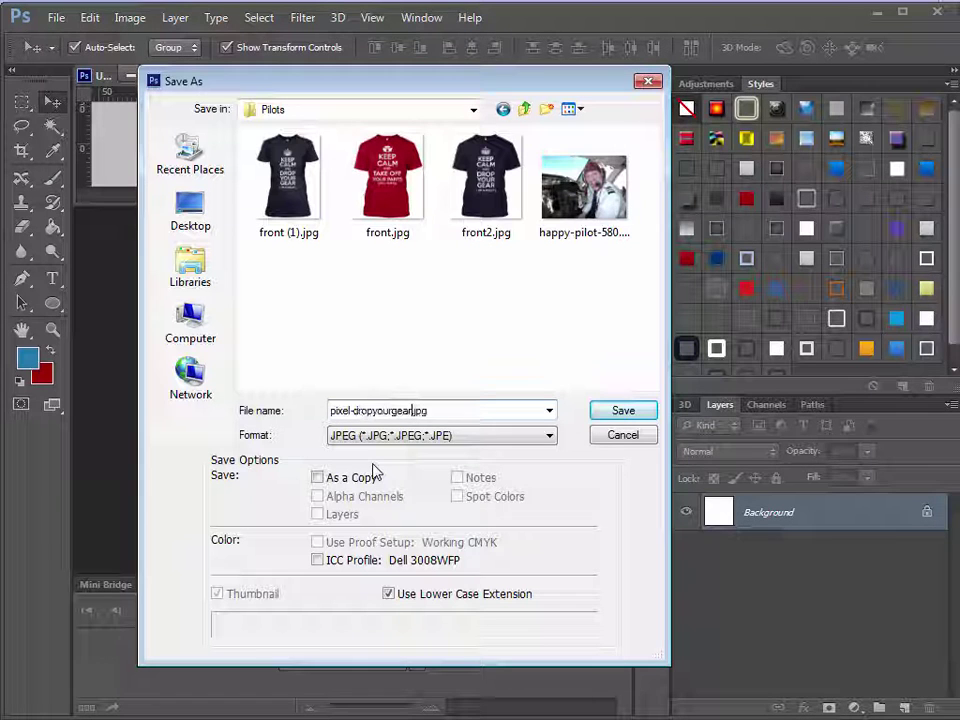
left_click(630, 416)
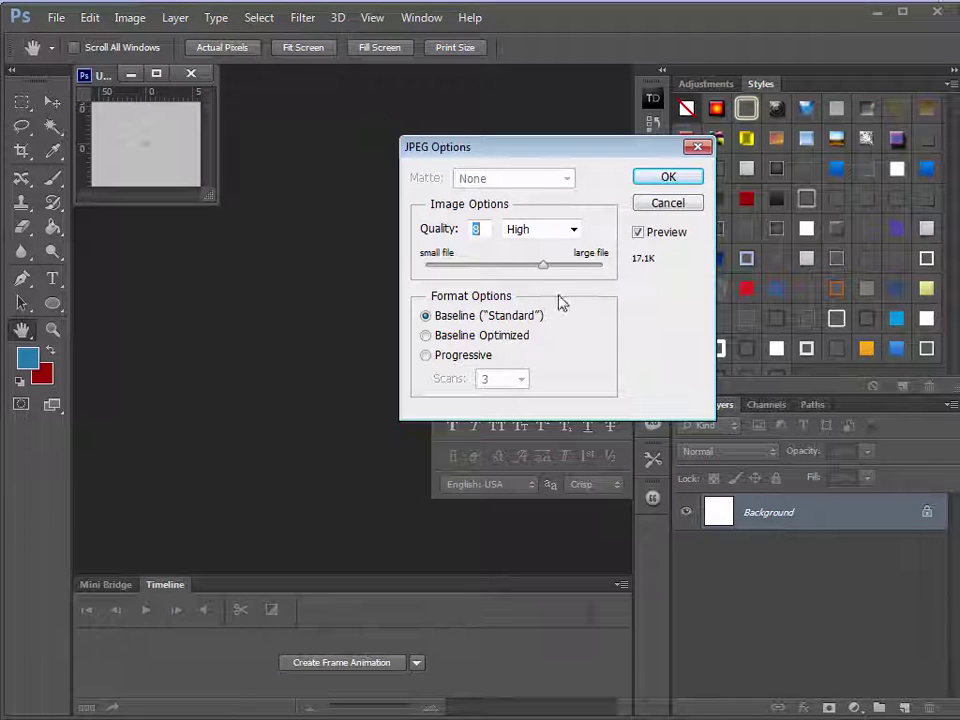
left_click_drag(542, 266, 507, 276)
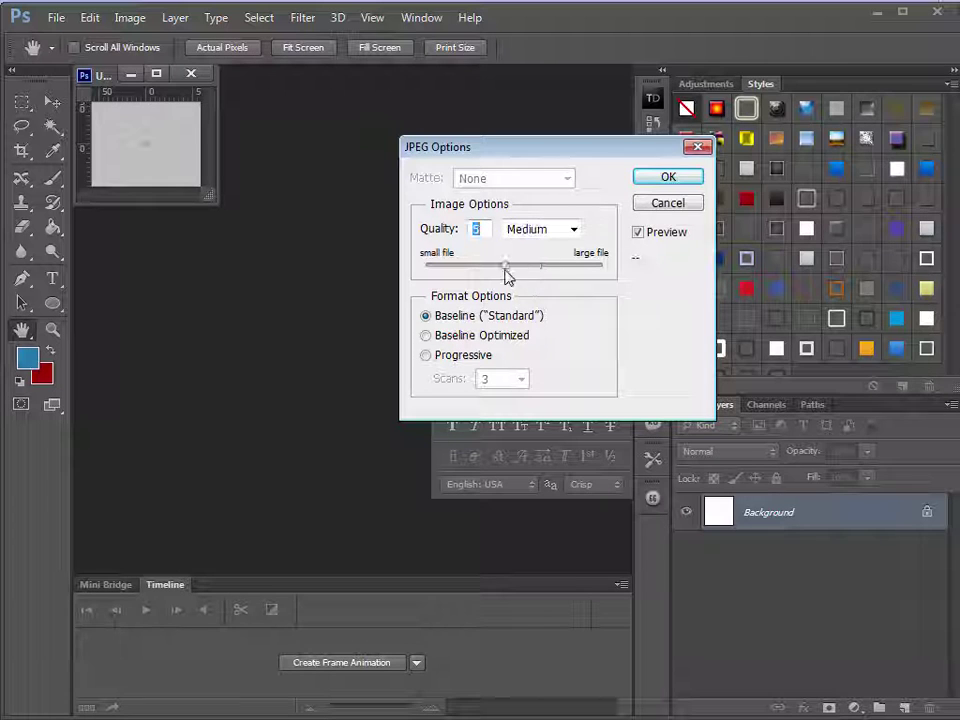
left_click(666, 179)
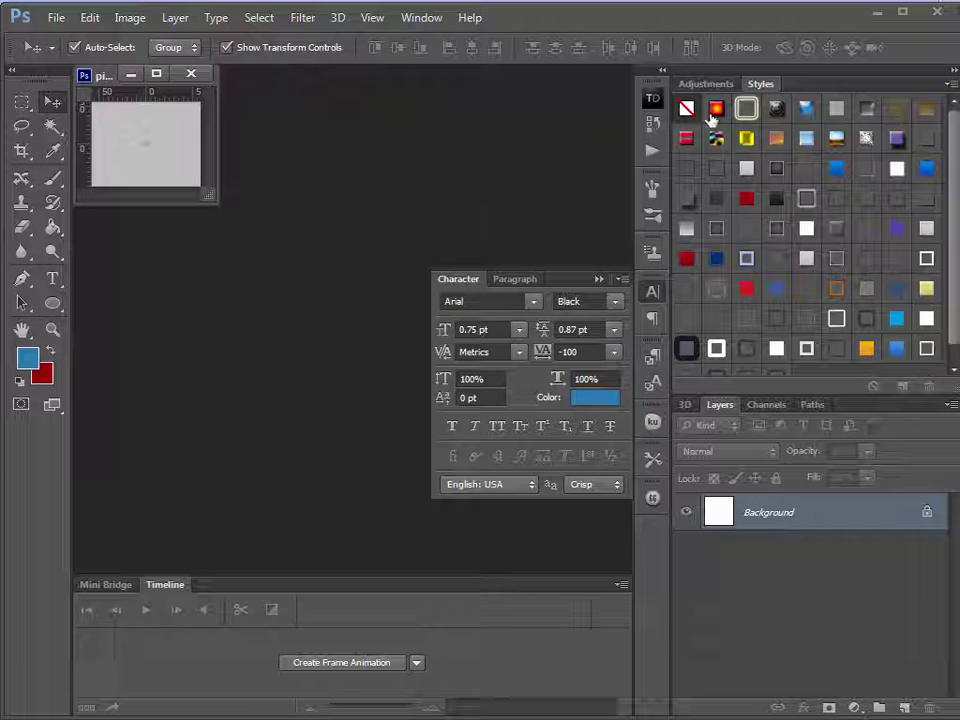
Step: Minimize Photoshop, launch CoffeeCup Free FTP from the desktop, and move its window into view
left_click(873, 20)
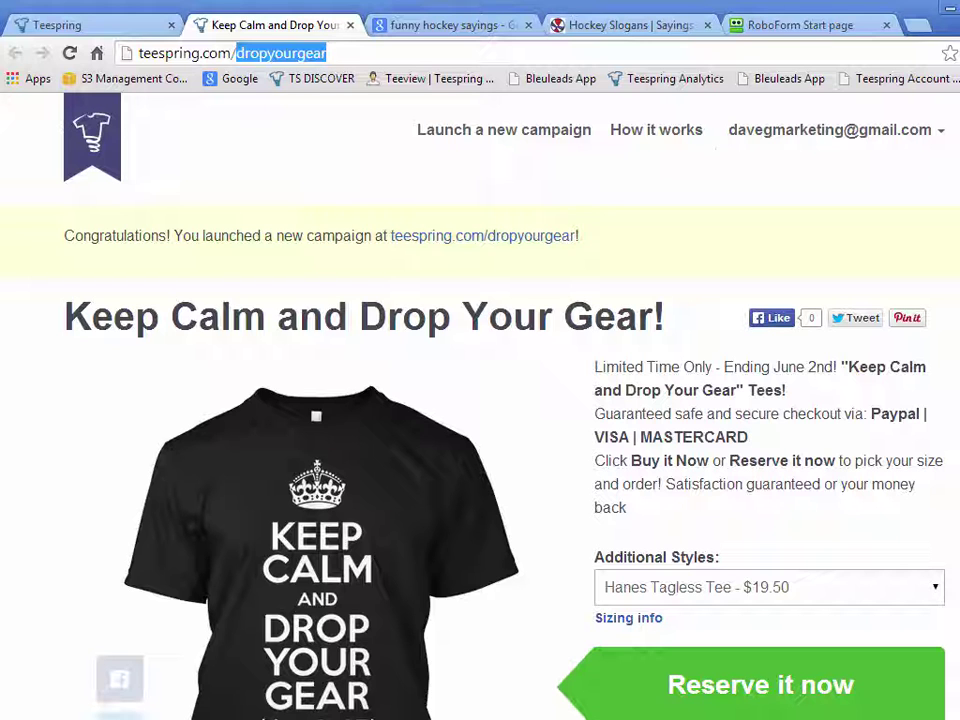
key("alt+Tab")
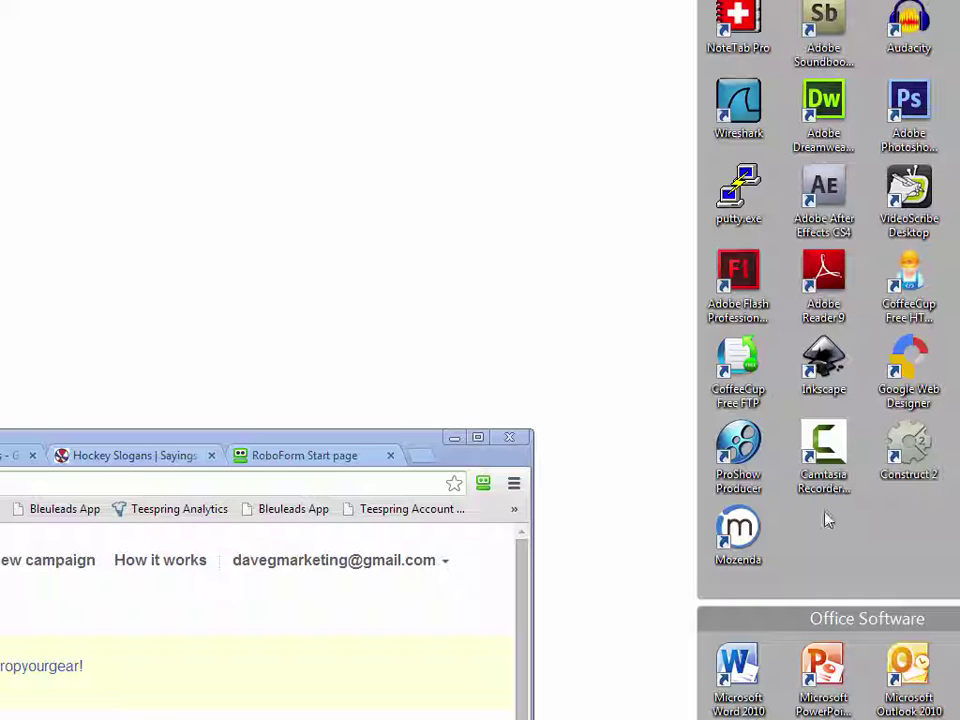
double_click(738, 362)
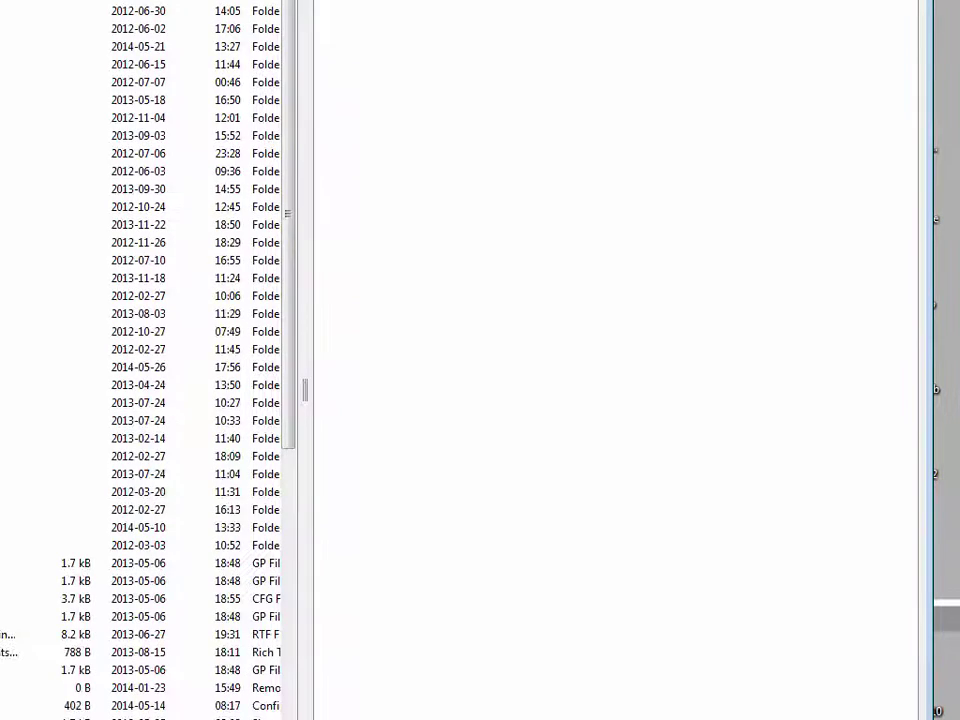
left_click_drag(523, 0, 765, 43)
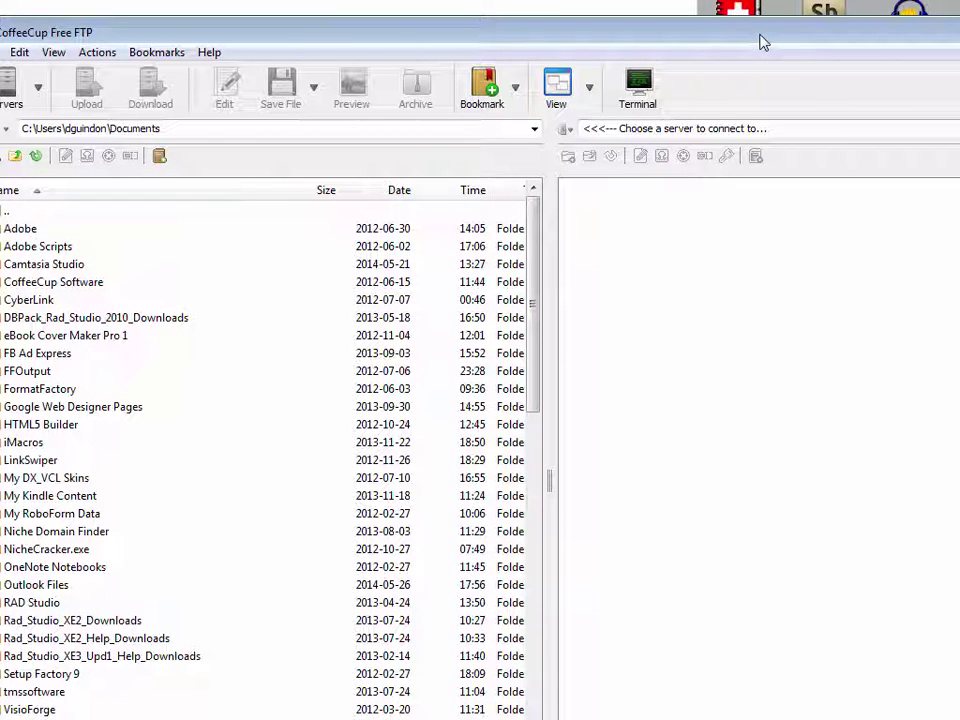
left_click_drag(739, 35, 755, 27)
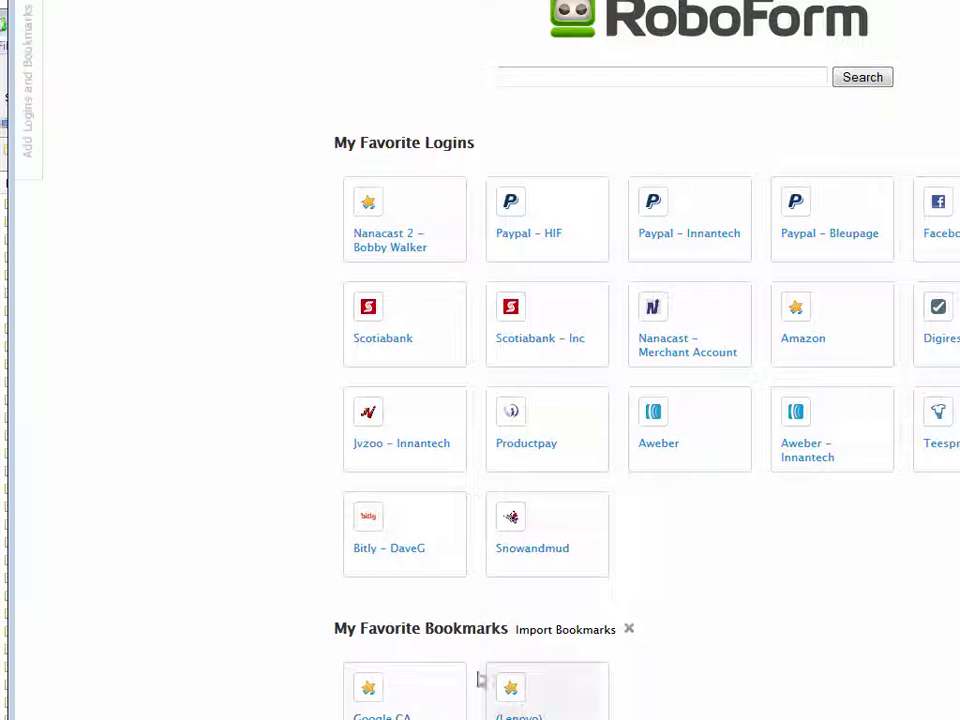
Step: In the browser, open Google Canada from the RoboForm start page and search for "coffeecup software"
left_click(443, 688)
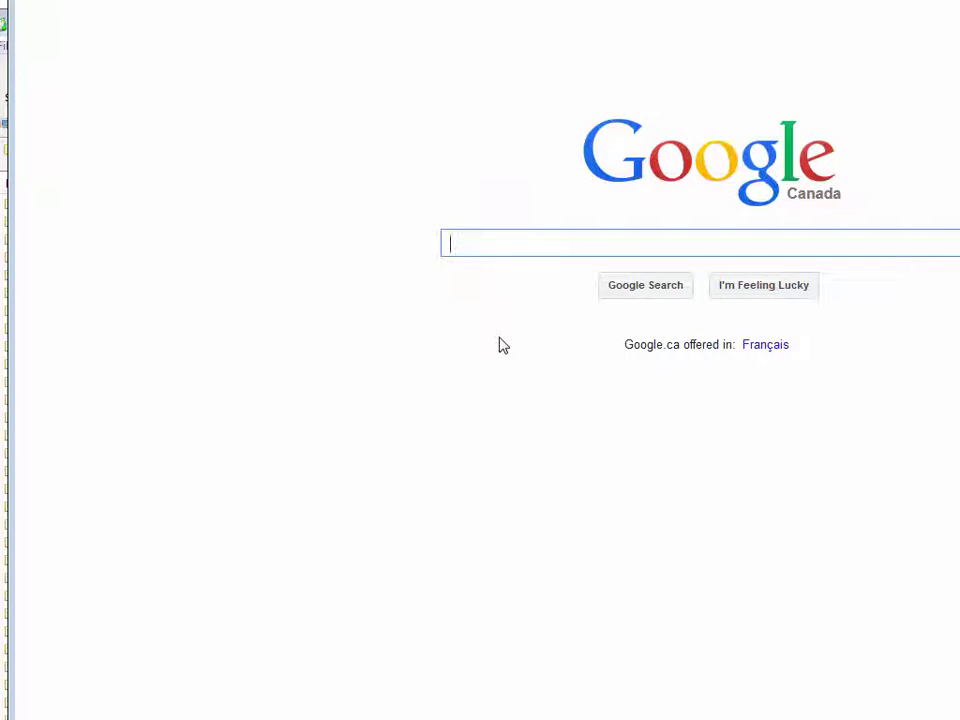
type("coffeecup software")
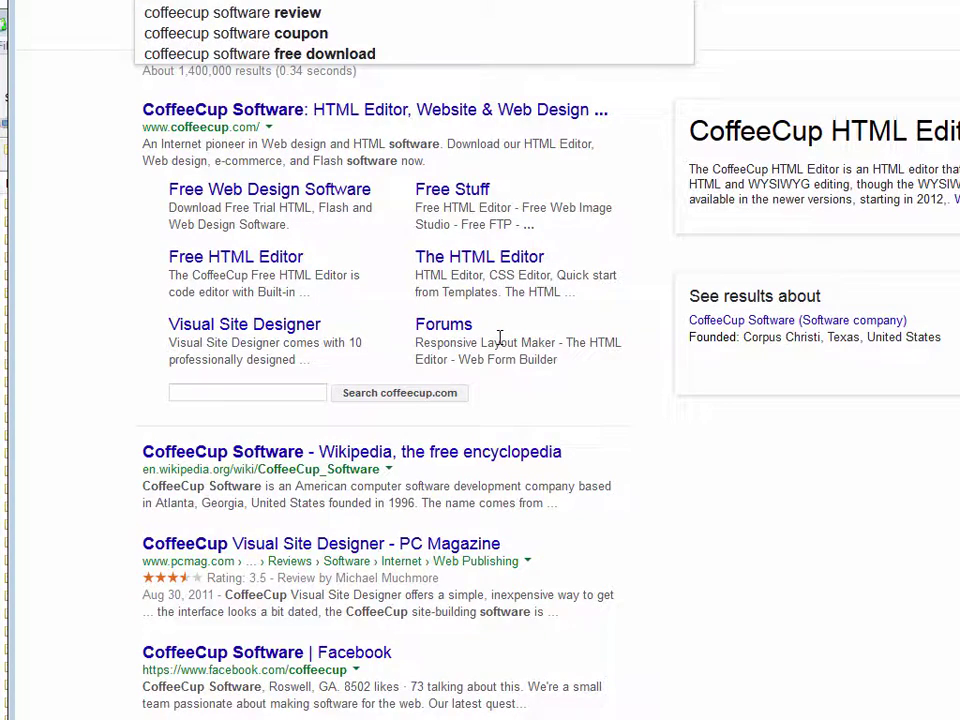
key("Return")
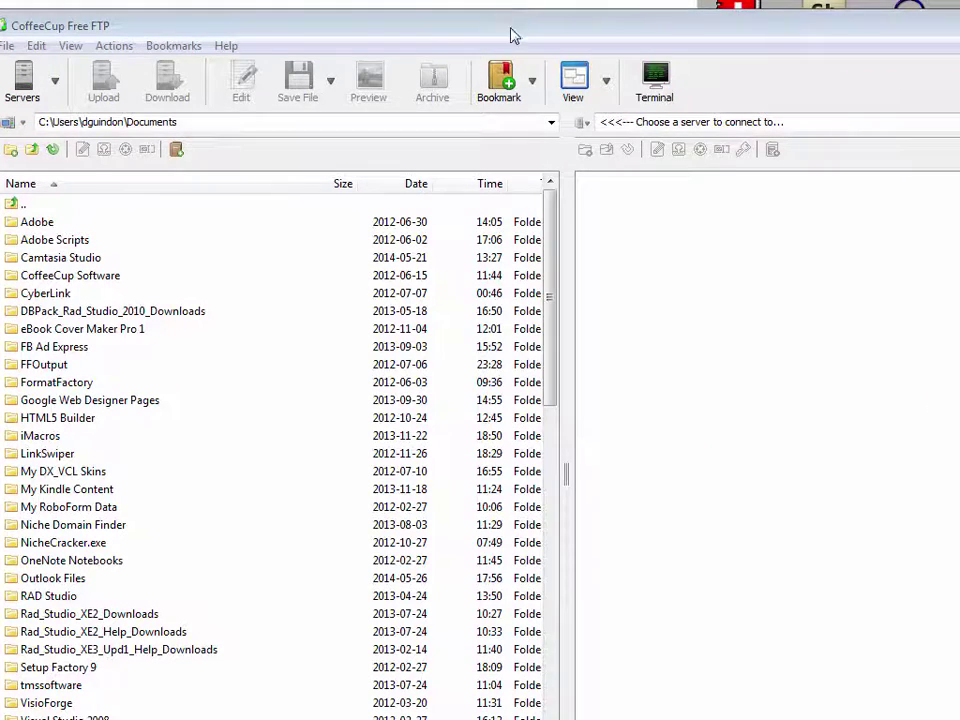
Step: In CoffeeCup Free FTP, open the list of saved servers and connect to Amasuite
left_click(44, 62)
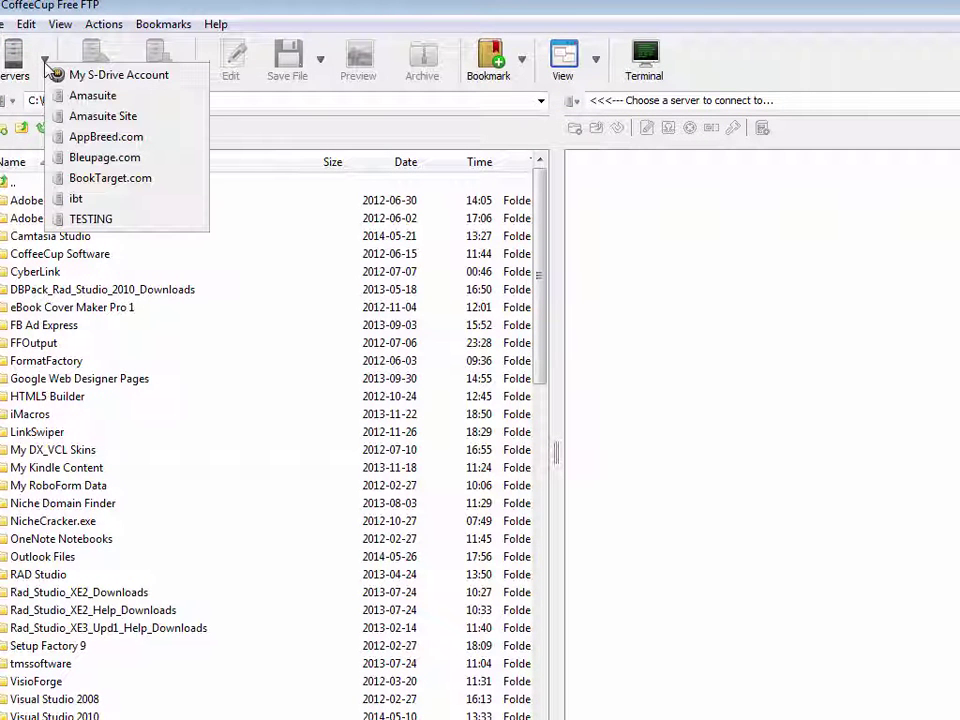
left_click(199, 6)
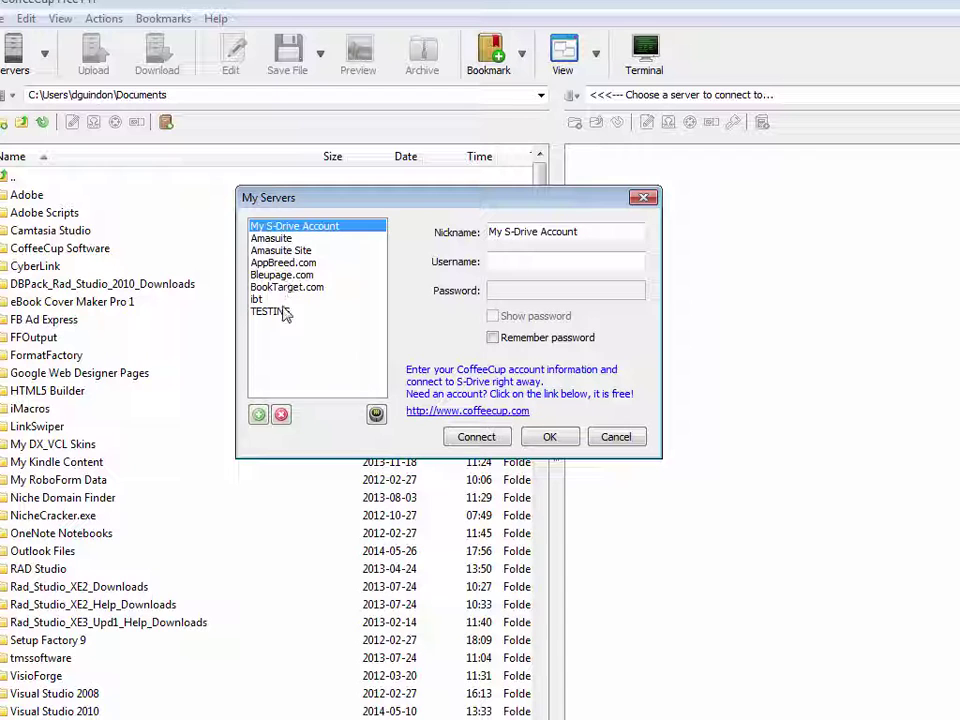
left_click(287, 249)
left_click(285, 239)
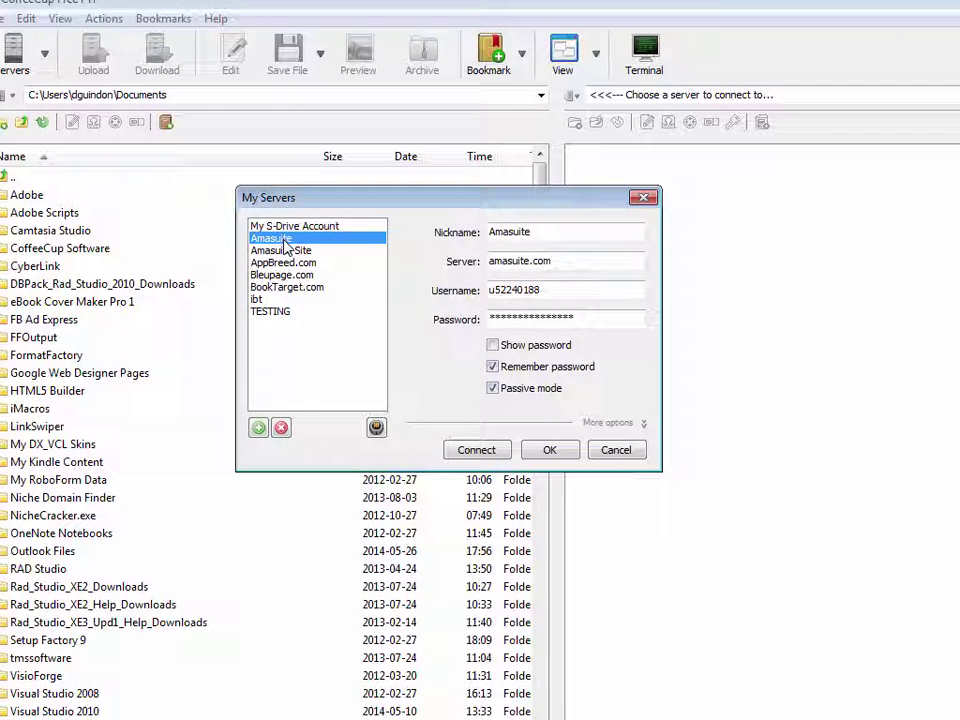
left_click(490, 451)
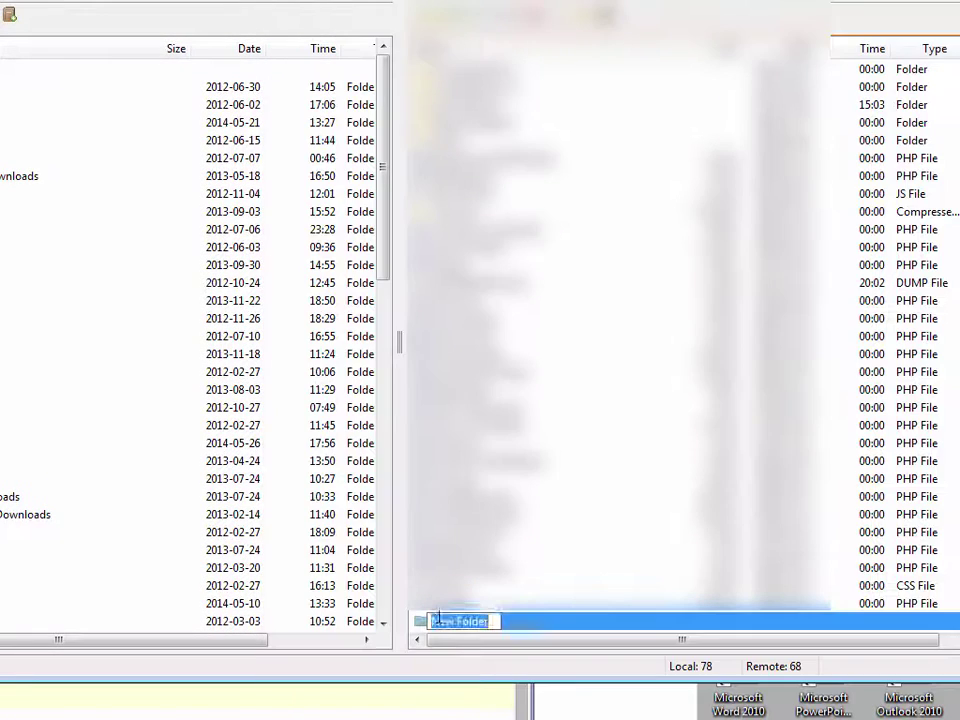
Step: Name the new folder on the Amasuite server trackers and open it
type("trackers")
key("Return")
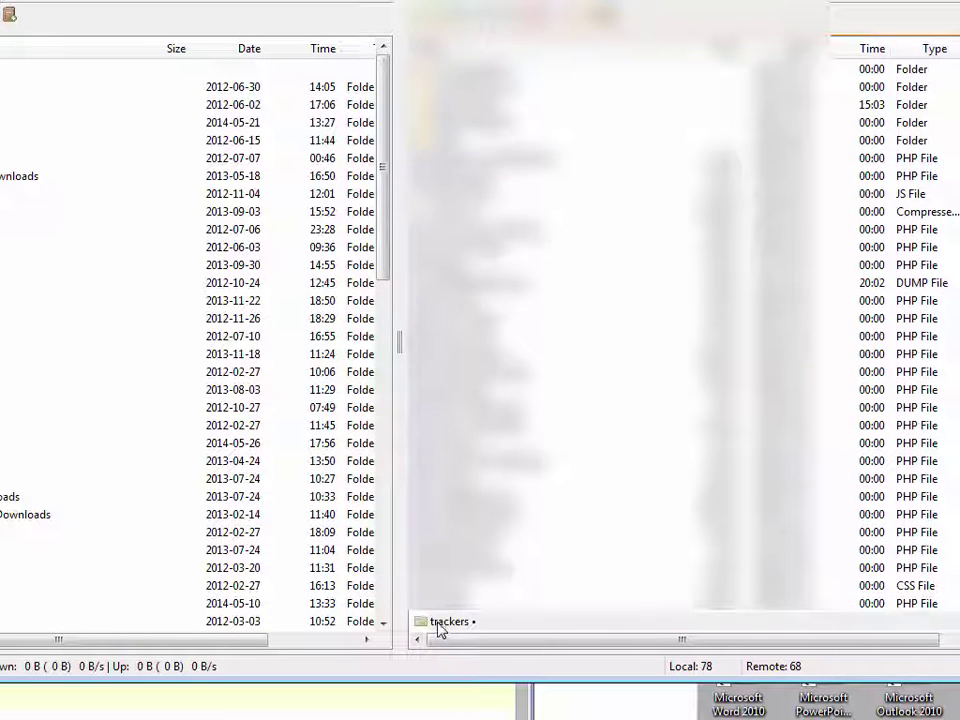
double_click(430, 621)
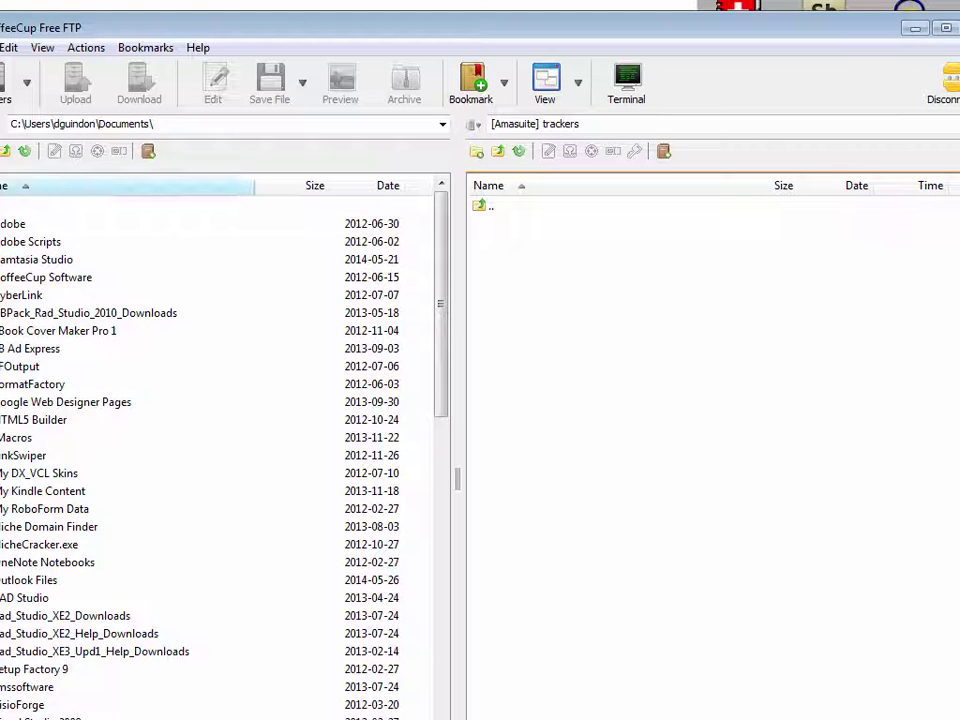
Step: Browse the local files to the Pilots folder in Campaigns for Case Studies and upload pixel-dropyourgear.jpg to the server's trackers folder
left_click(146, 124)
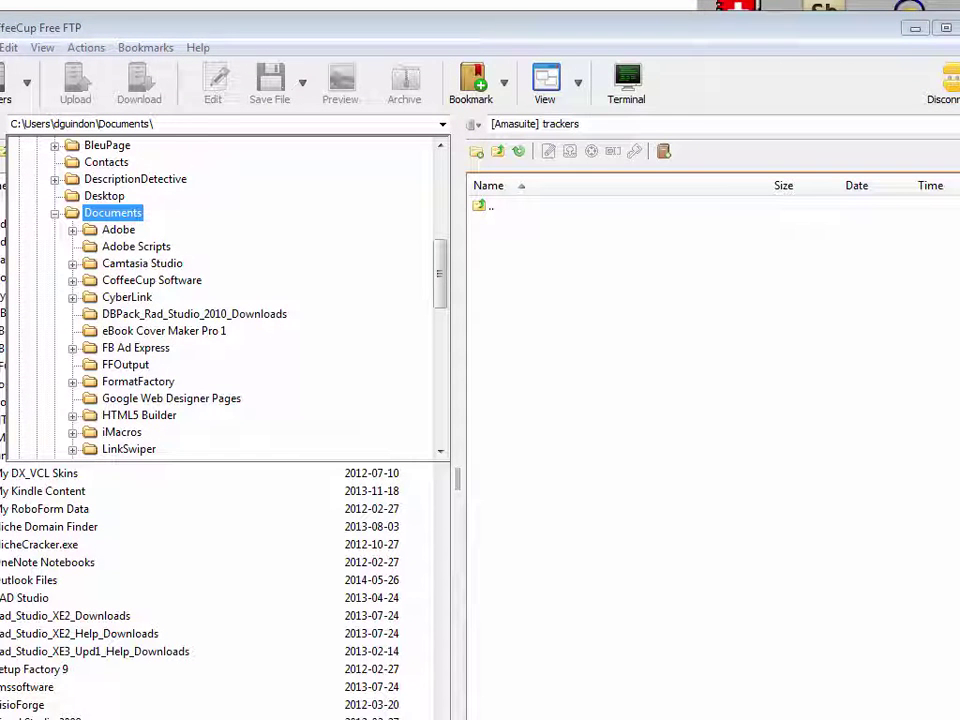
left_click(55, 213)
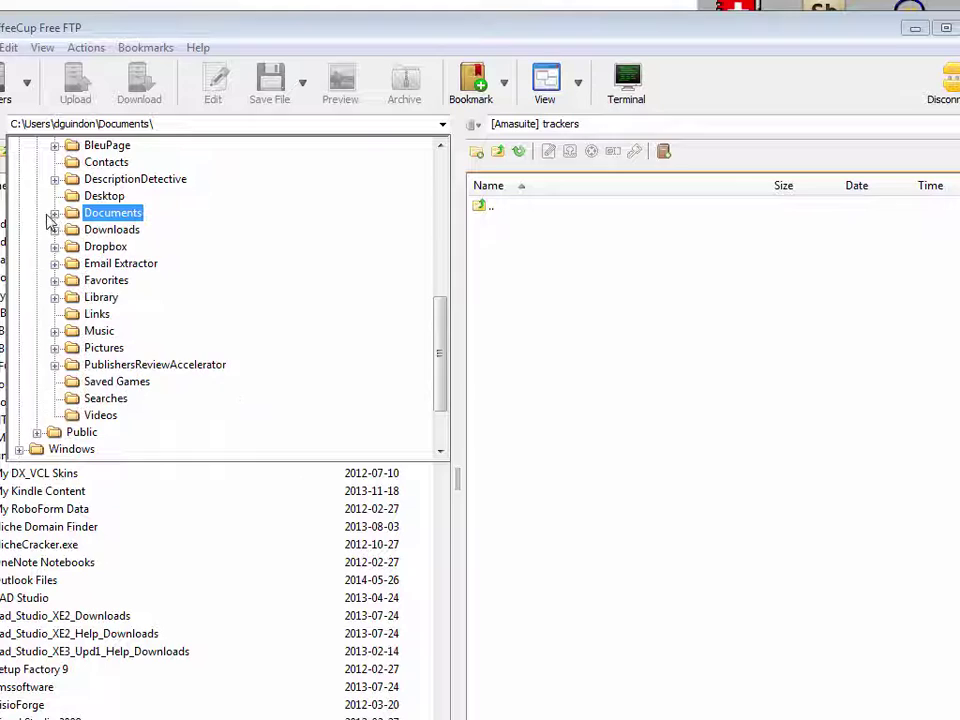
scroll(30, 306, "down", 2)
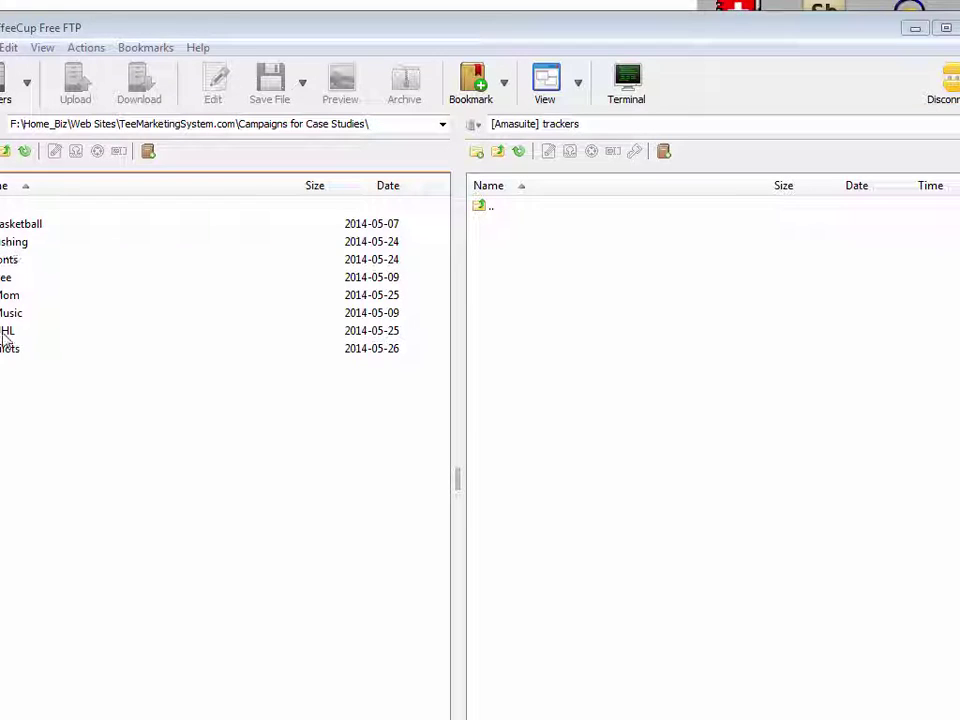
double_click(5, 348)
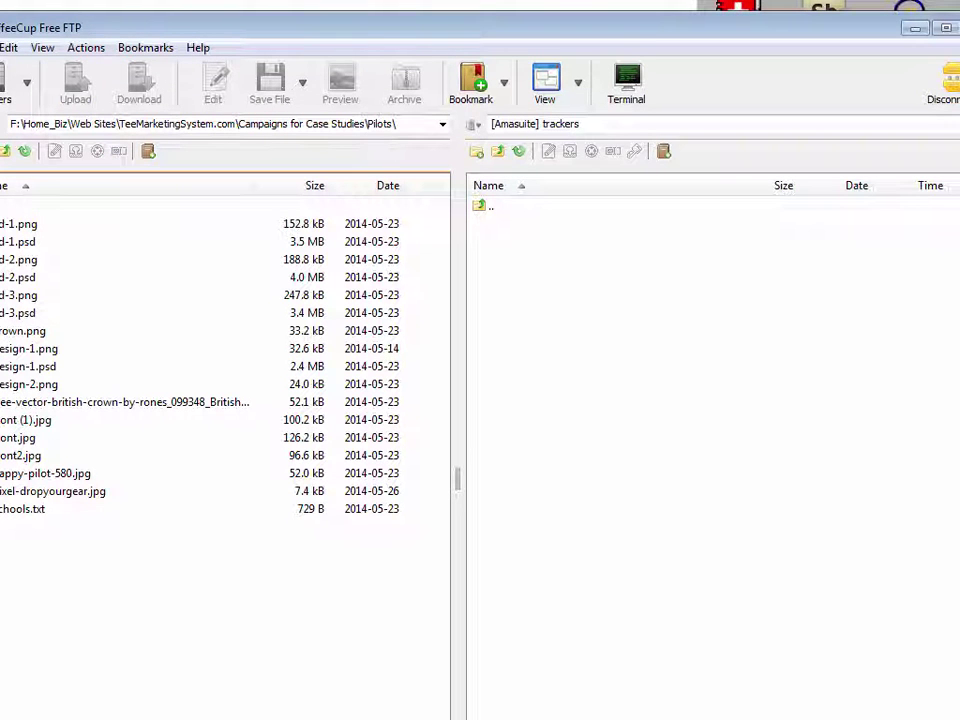
left_click_drag(0, 288, 17, 288)
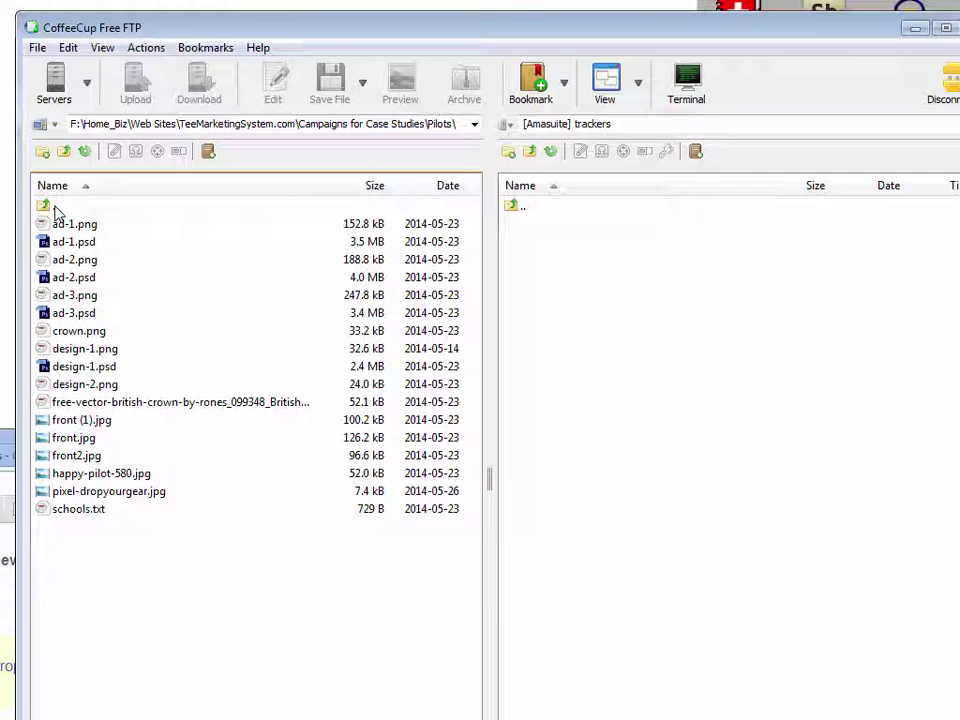
left_click(123, 492)
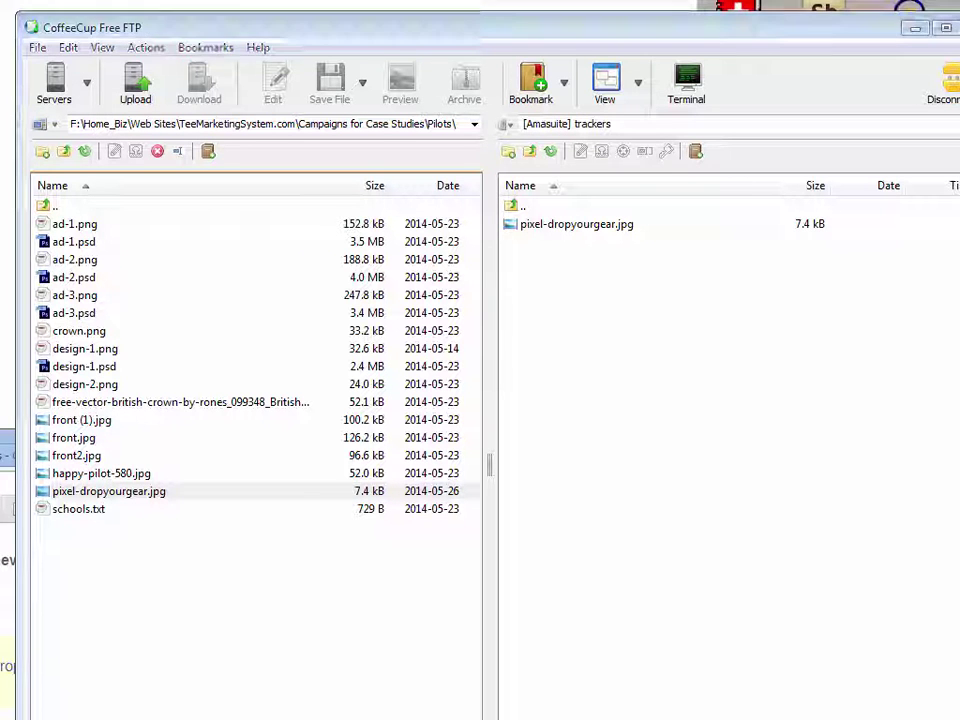
left_click_drag(959, 108, 645, 182)
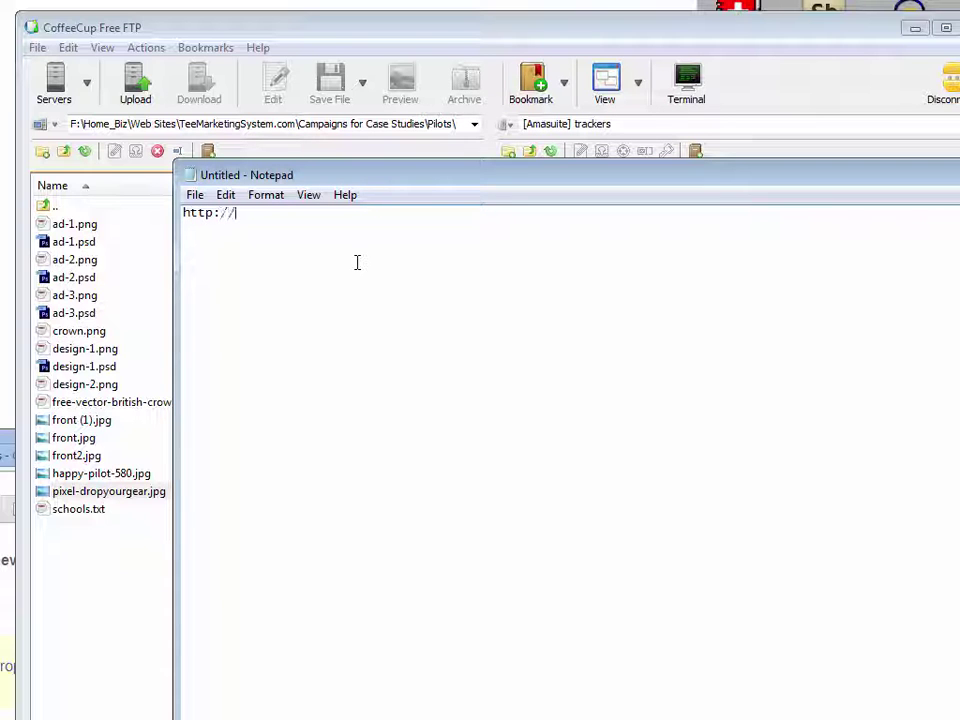
type("www.amasuite.com")
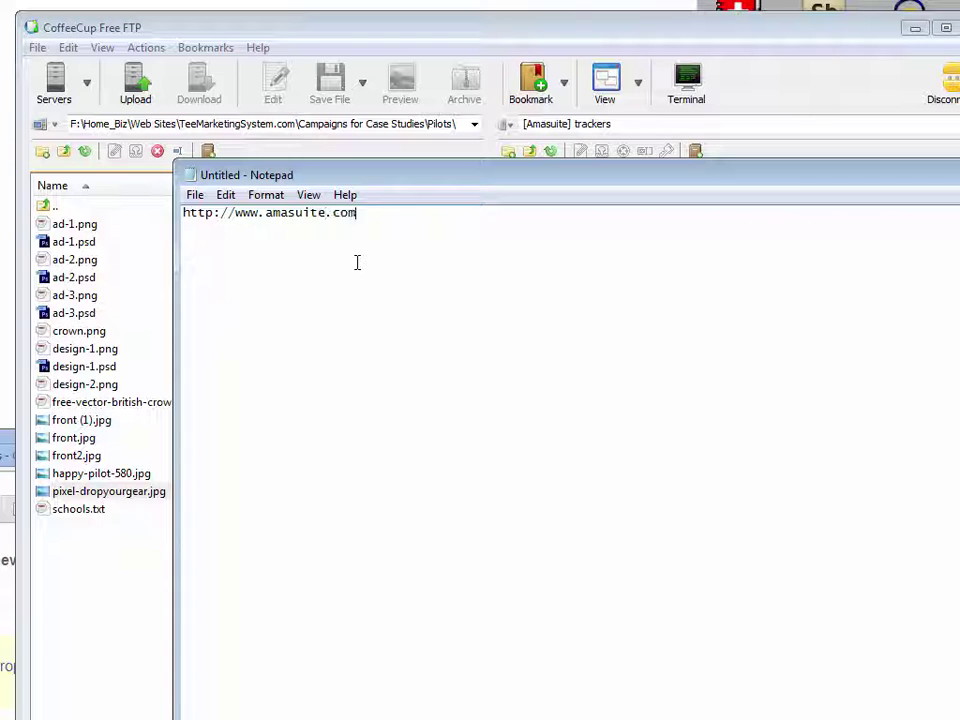
type("/trackers/pixel")
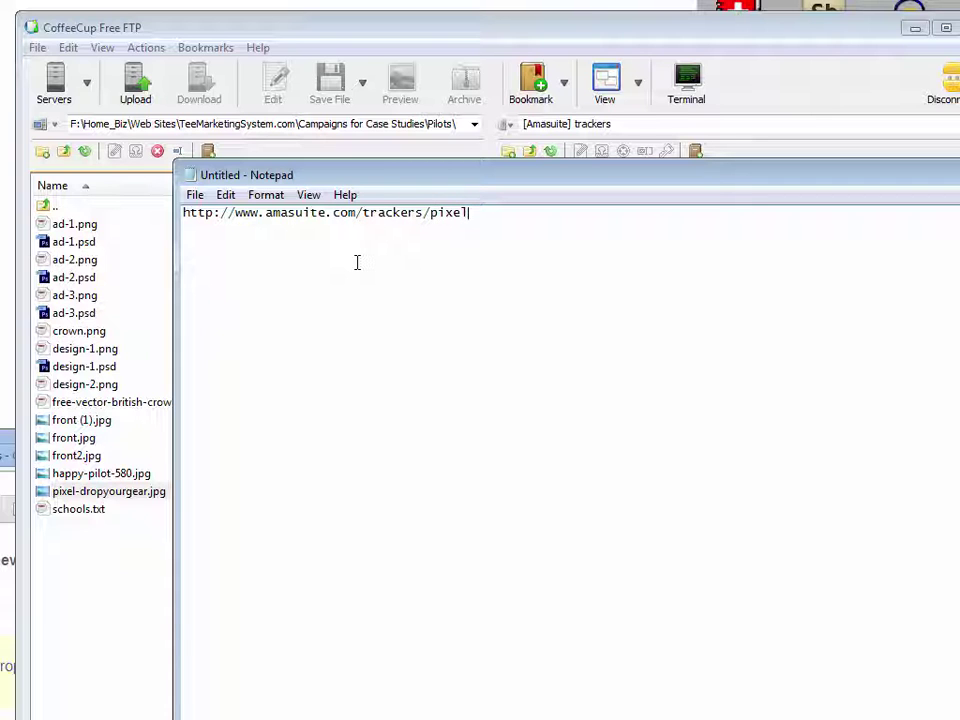
type("-dropyourge")
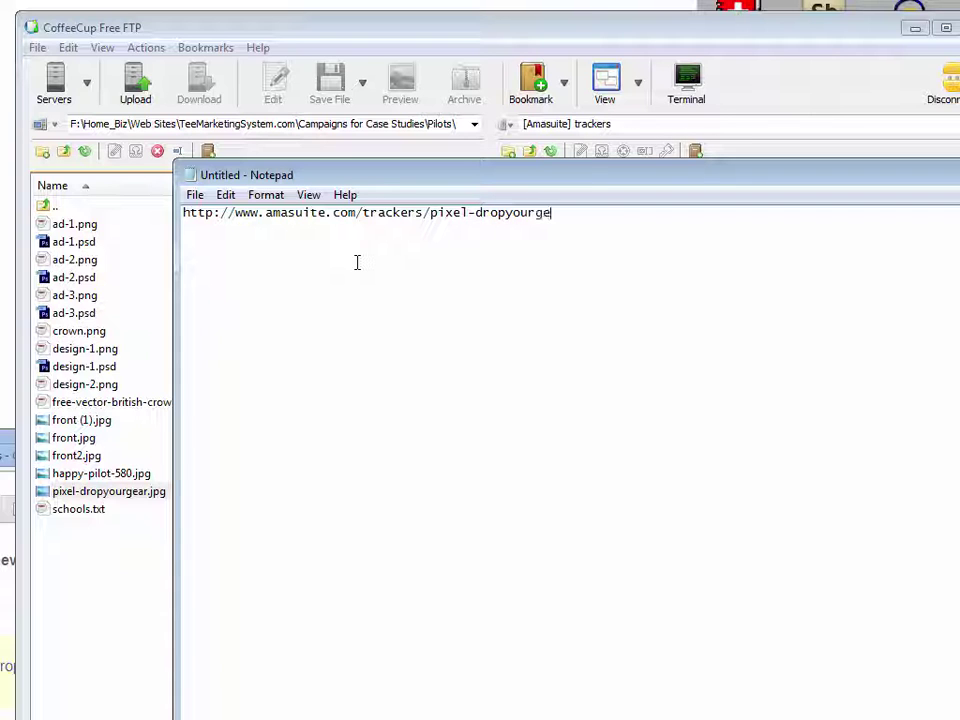
type("ar.jpg")
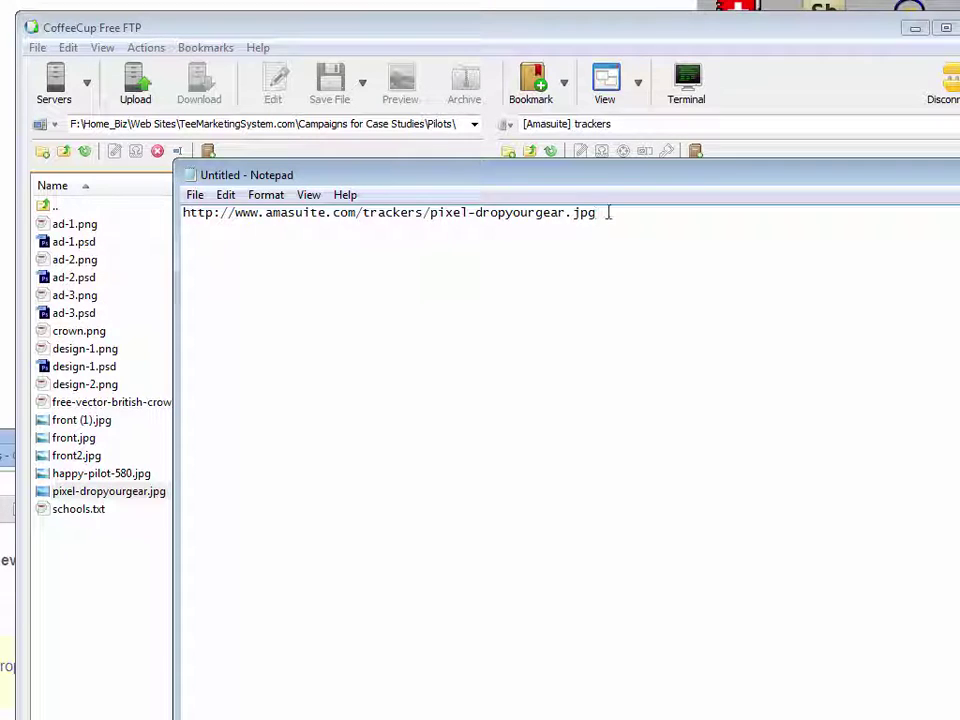
left_click_drag(608, 212, 185, 213)
right_click(196, 212)
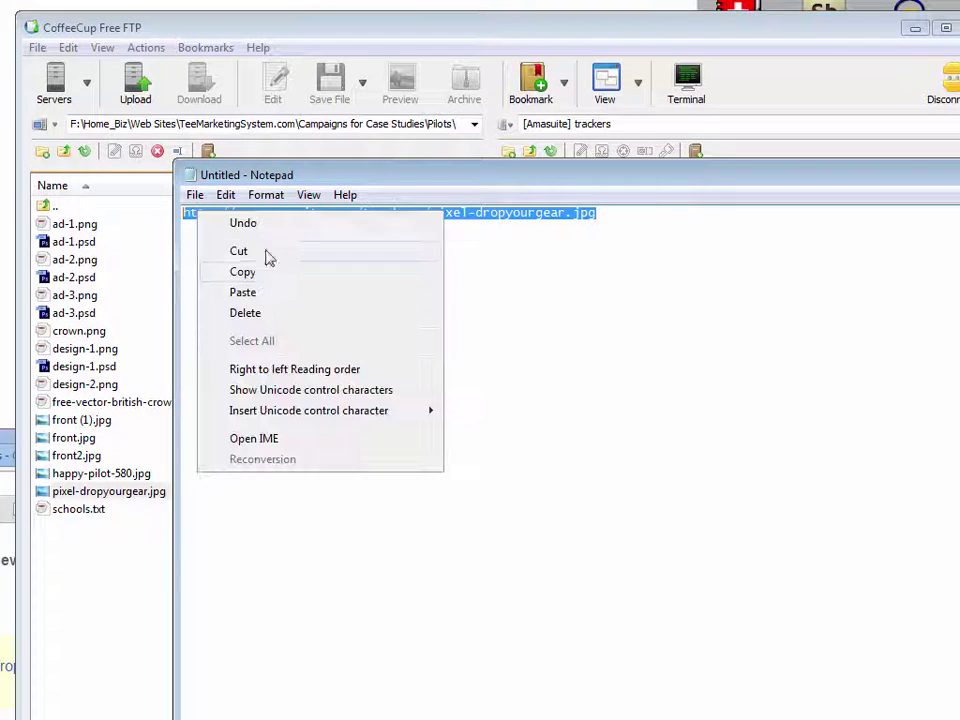
left_click(245, 272)
Step: Switch to the browser and load the copied pixel address in a new tab to check the uploaded image
left_click_drag(8, 439, 489, 12)
left_click(934, 31)
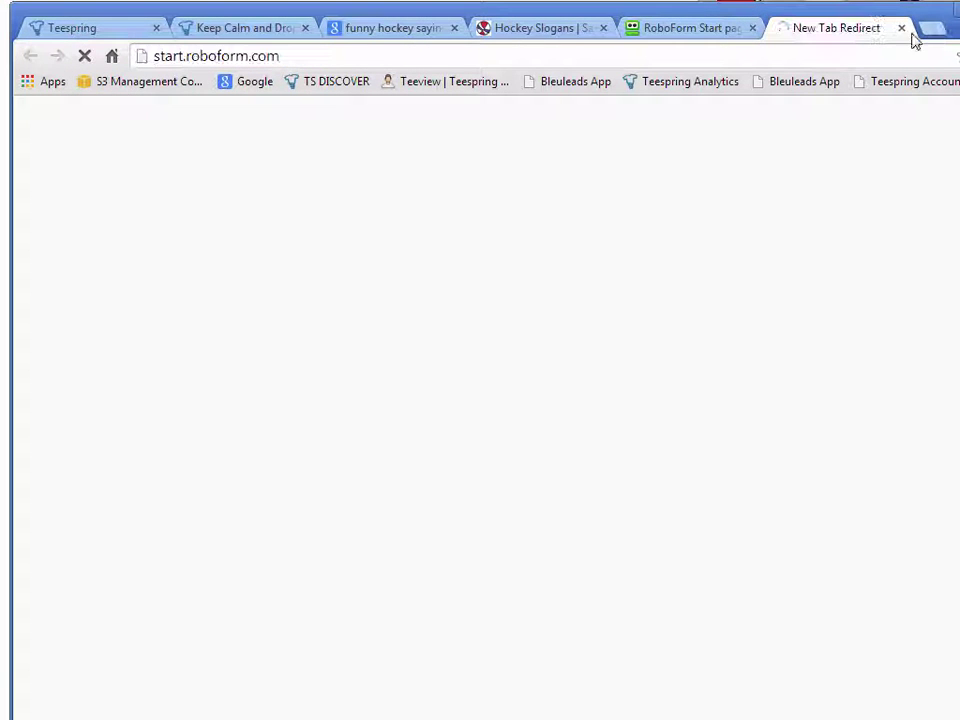
left_click(160, 56)
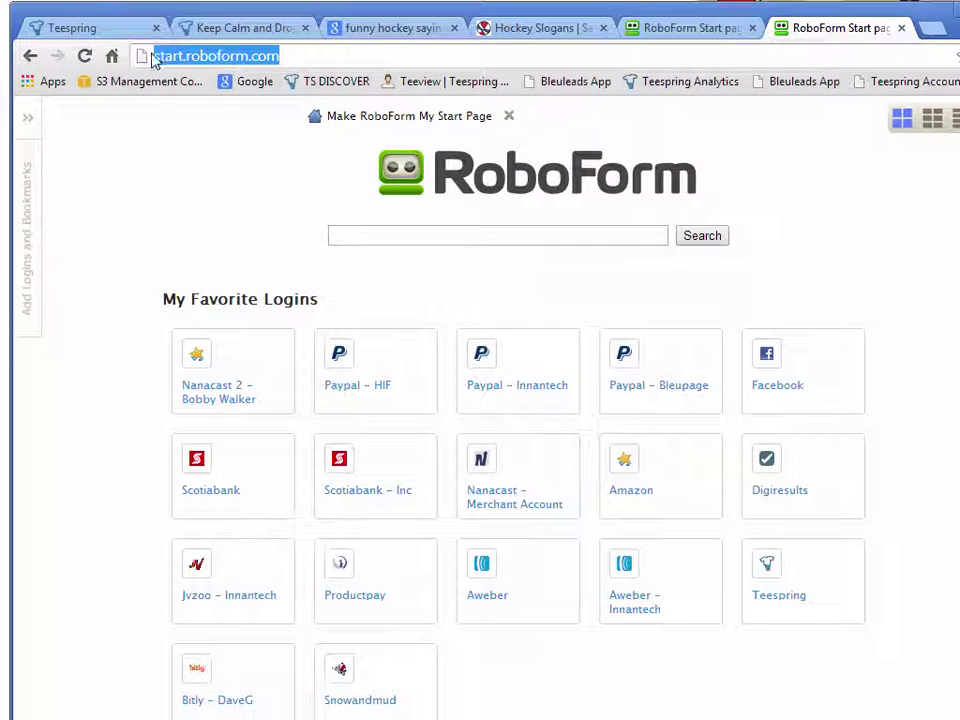
right_click(198, 52)
left_click(250, 135)
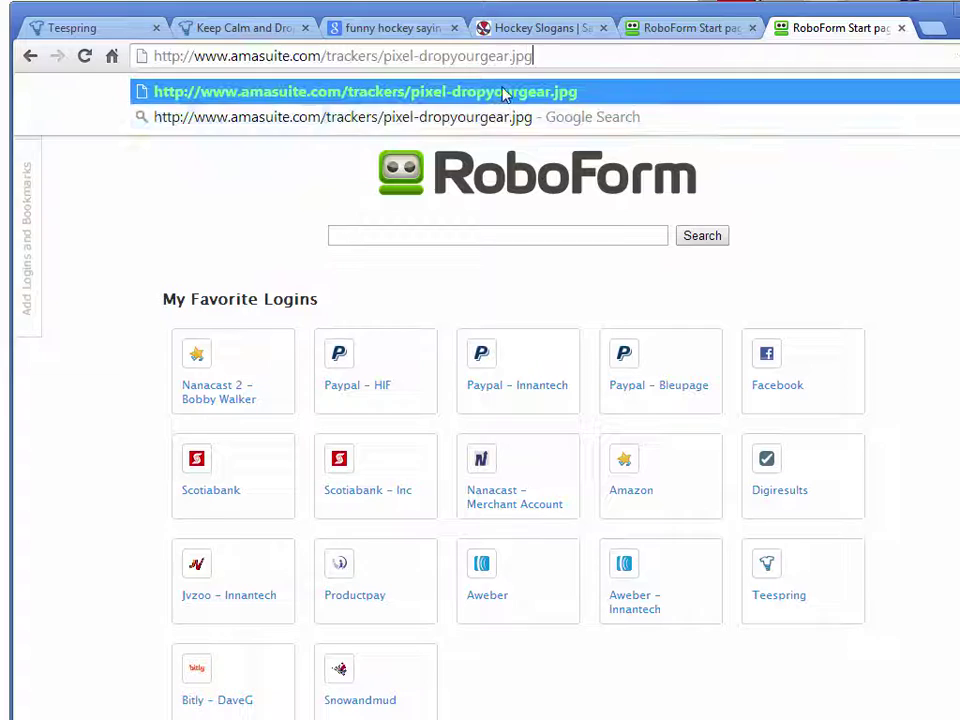
key("Return")
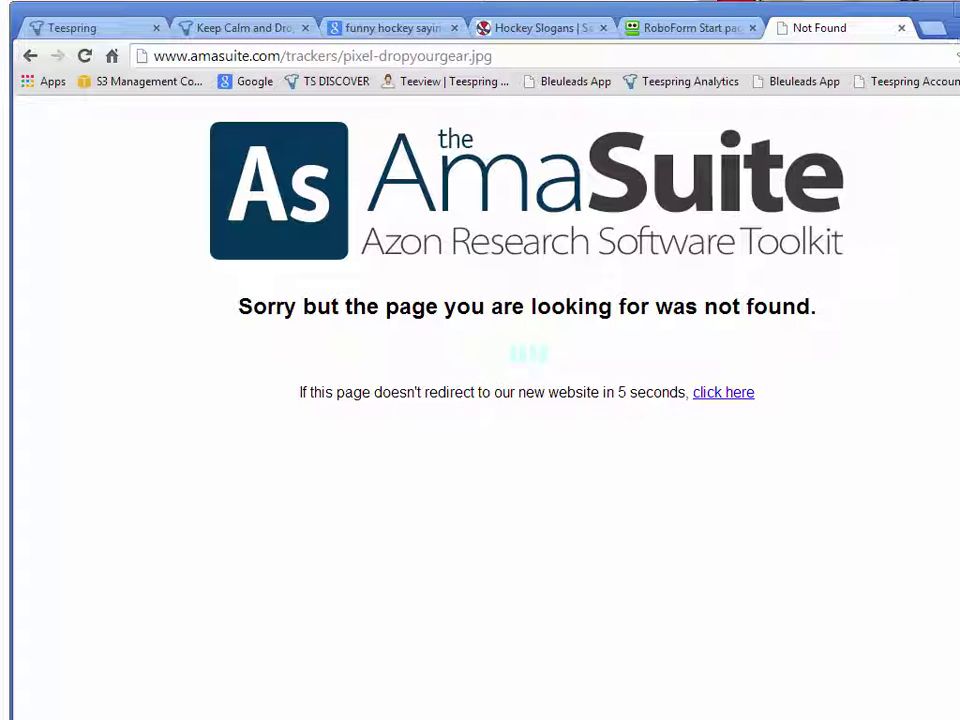
Step: Return to CoffeeCup Free FTP, leave the server's trackers folder and open the amasuite folder
left_click_drag(950, 30, 959, 150)
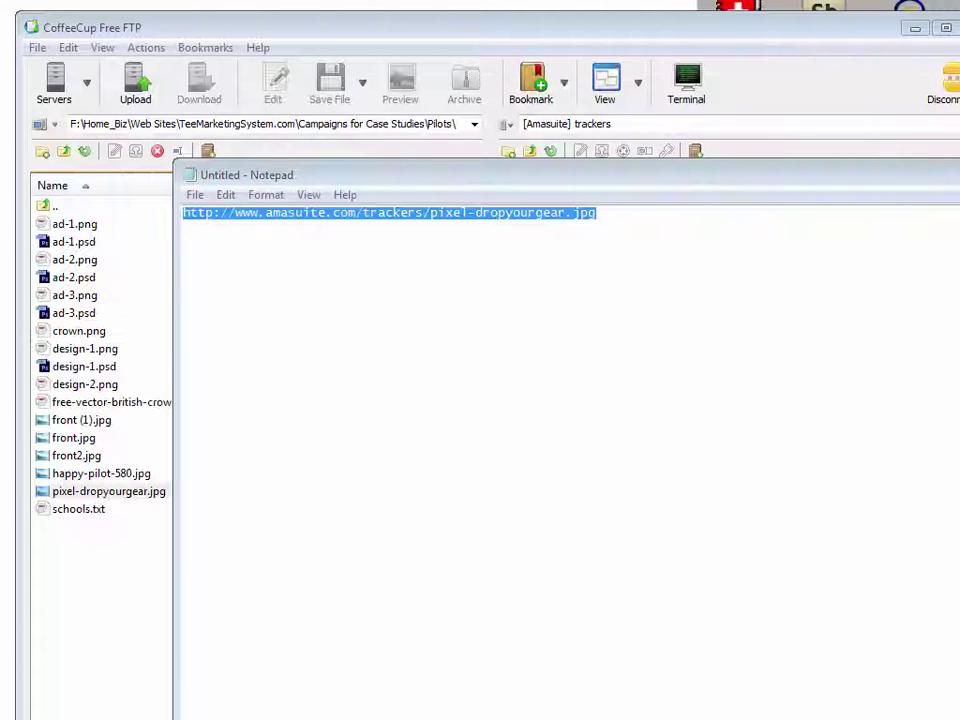
left_click(730, 27)
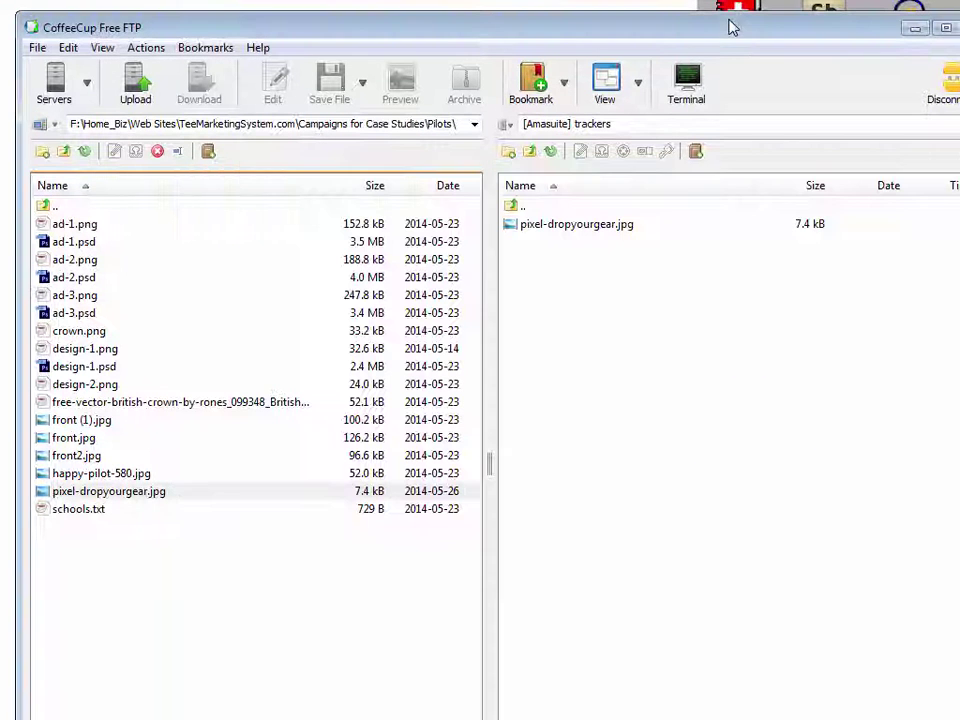
left_click(578, 230)
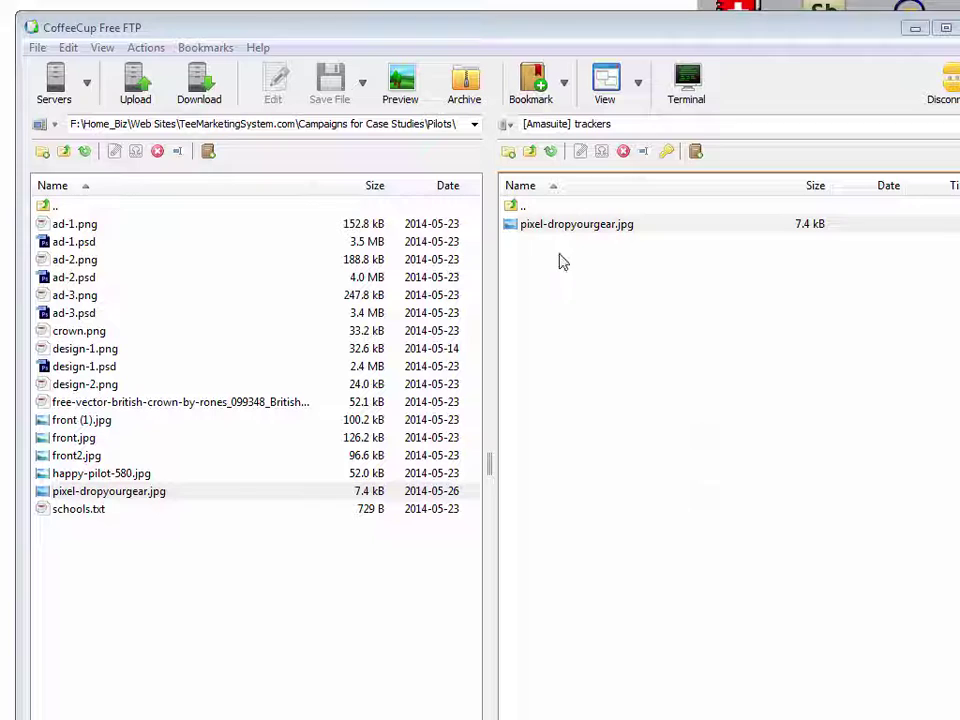
left_click(516, 210)
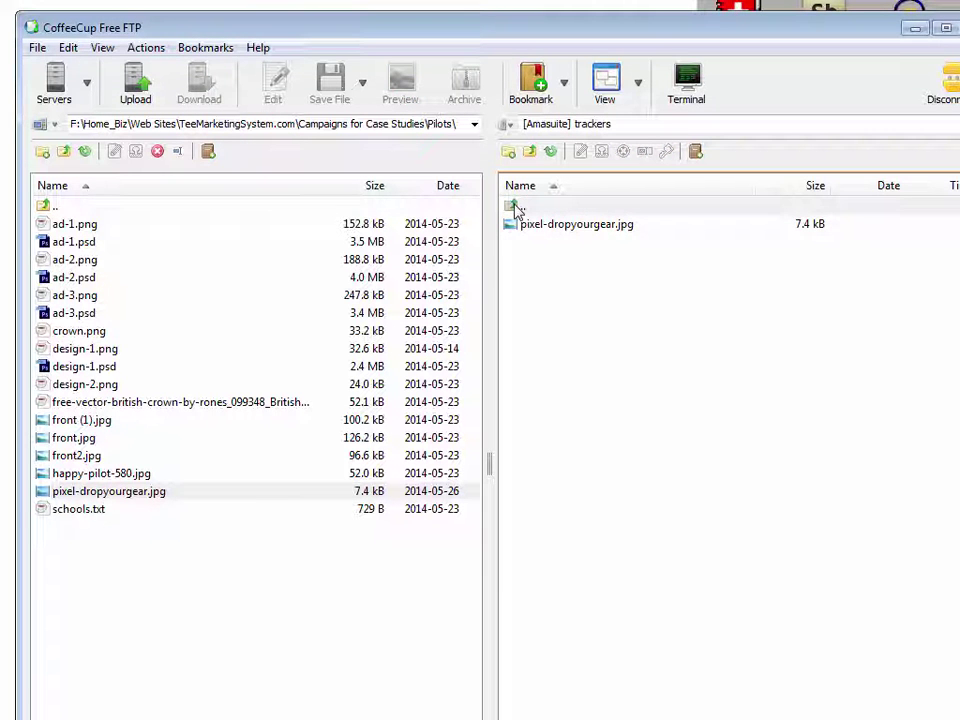
double_click(516, 210)
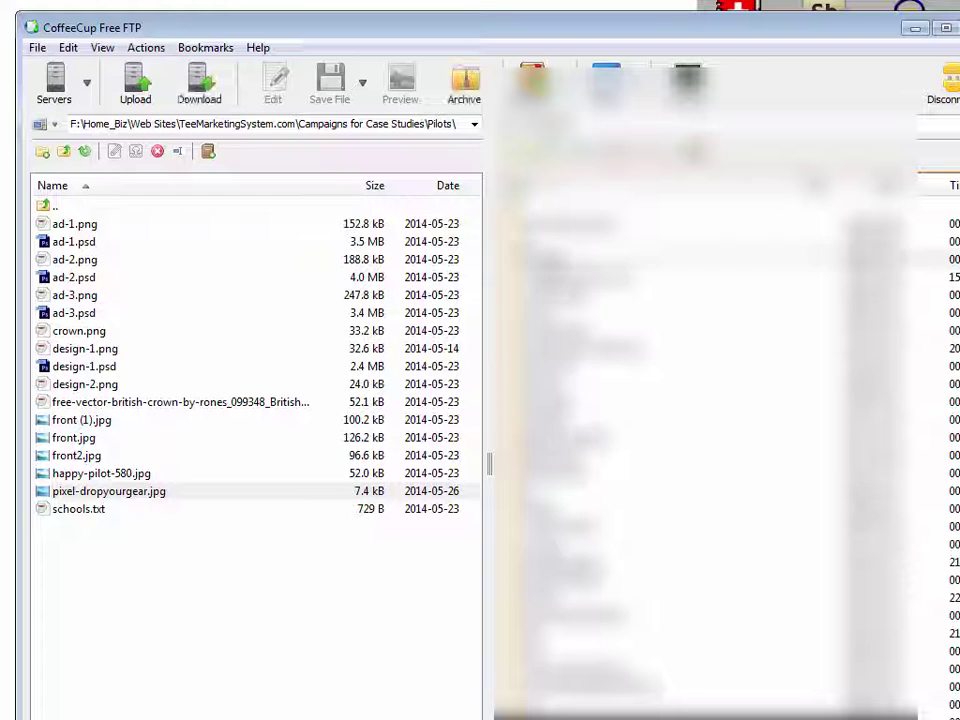
scroll(745, 405, "up", 4)
double_click(740, 406)
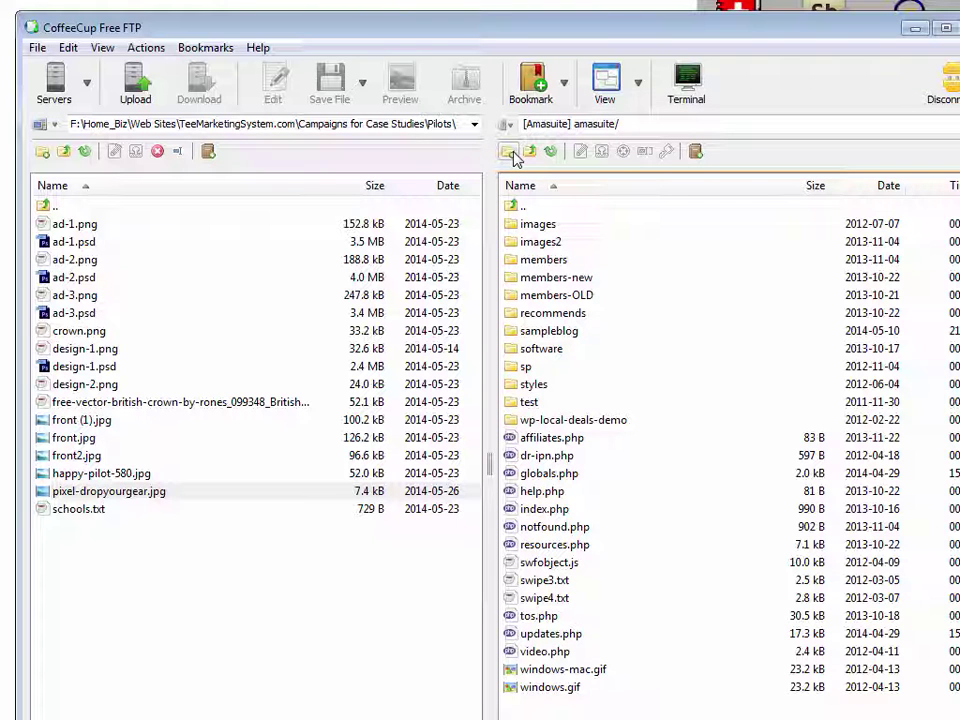
Step: Create a folder named trackers inside the server's amasuite folder and open it
left_click(509, 152)
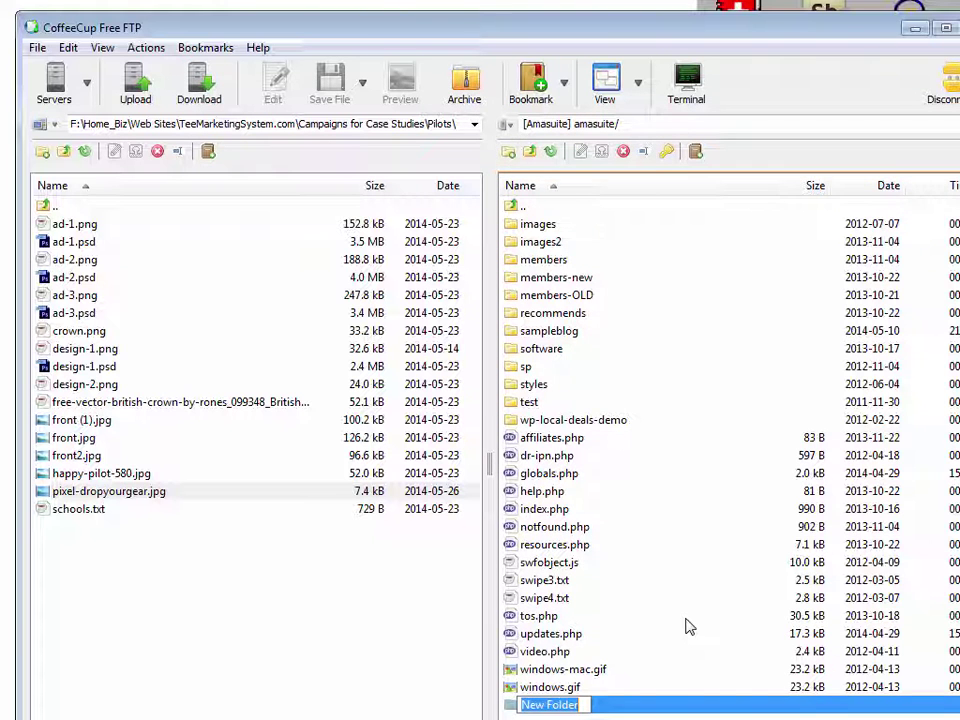
type("trackers")
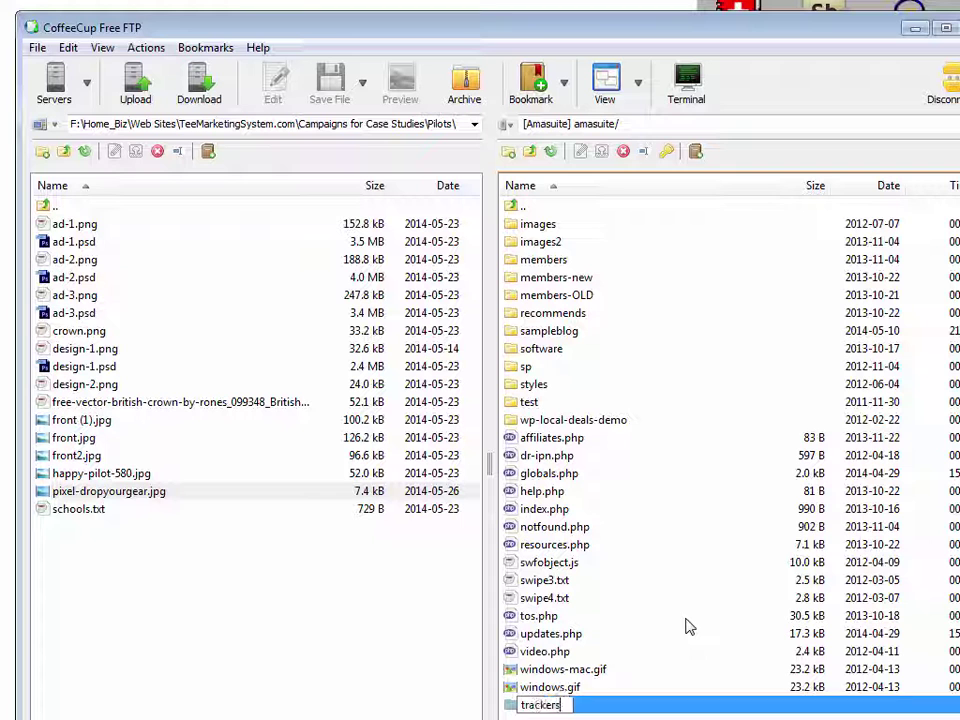
key("Return")
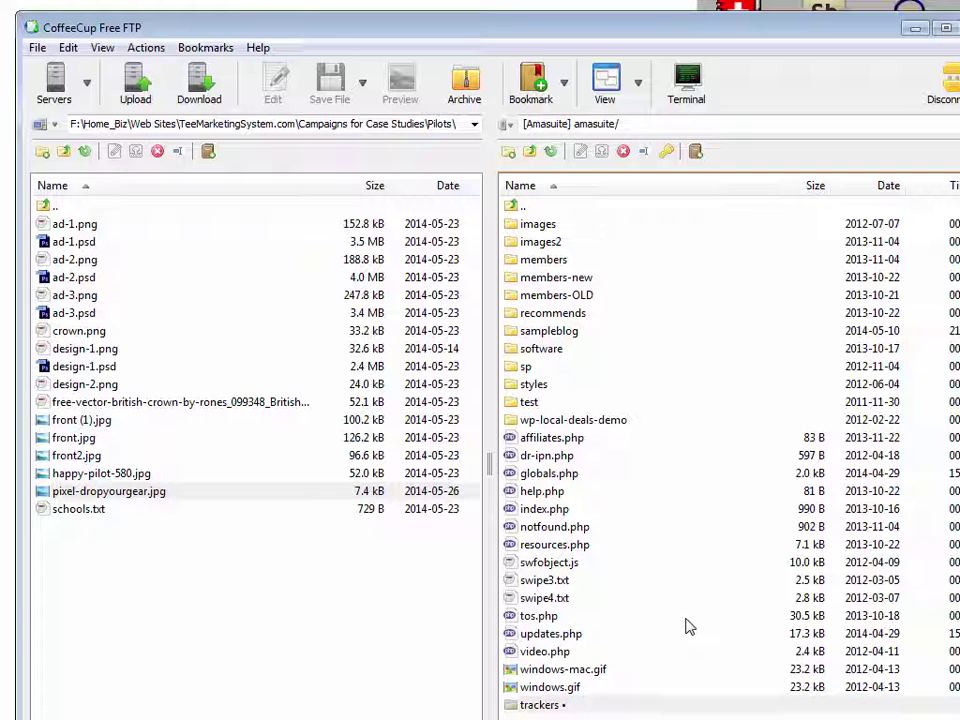
double_click(521, 704)
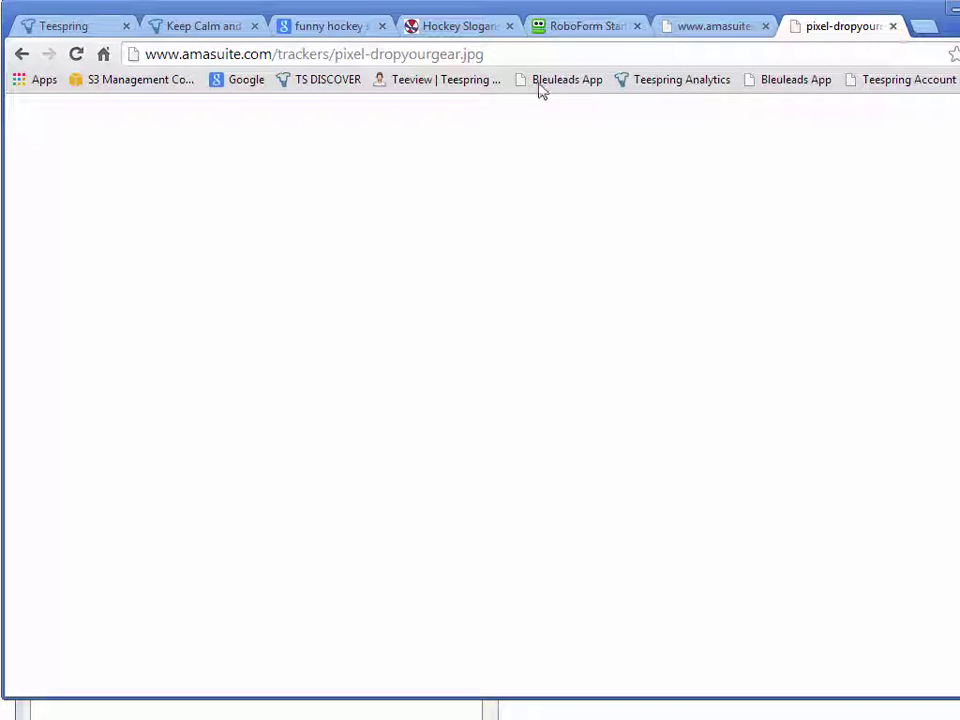
Step: Copy the pixel-dropyourgear.jpg address from the browser, minimize the FTP program, and shorten the address in Bitly
left_click(302, 55)
right_click(305, 55)
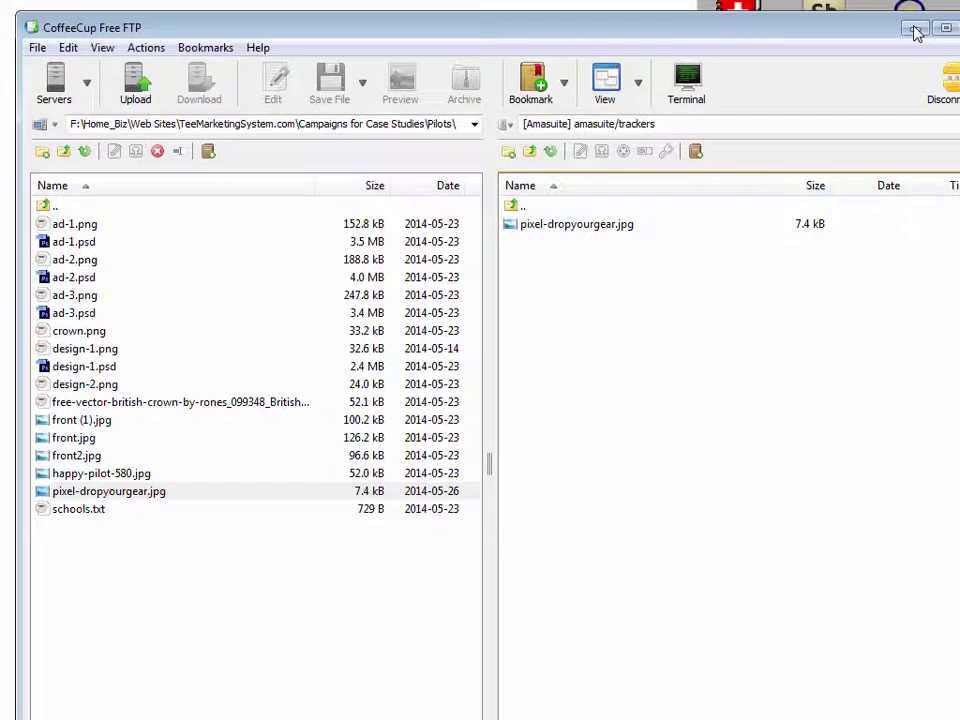
left_click(915, 30)
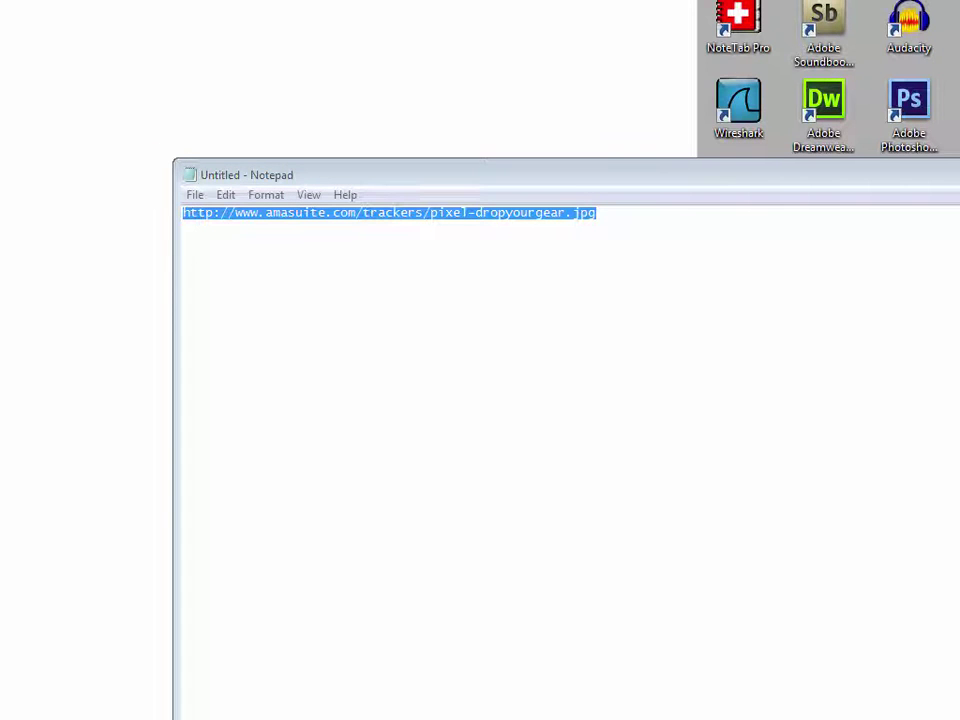
key("alt+Tab")
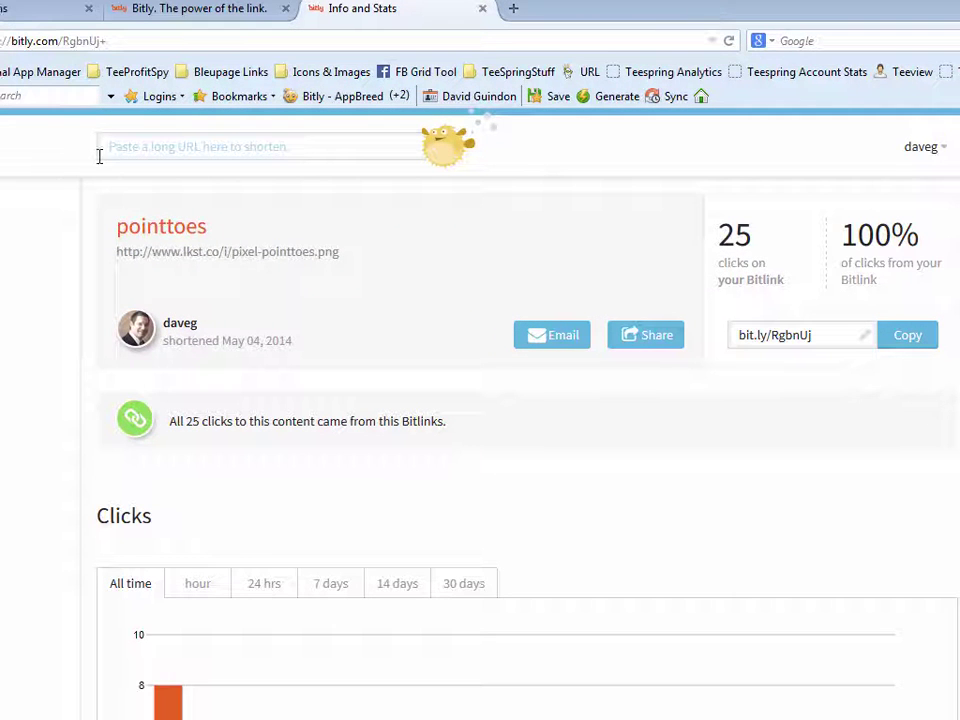
right_click(107, 150)
left_click(168, 233)
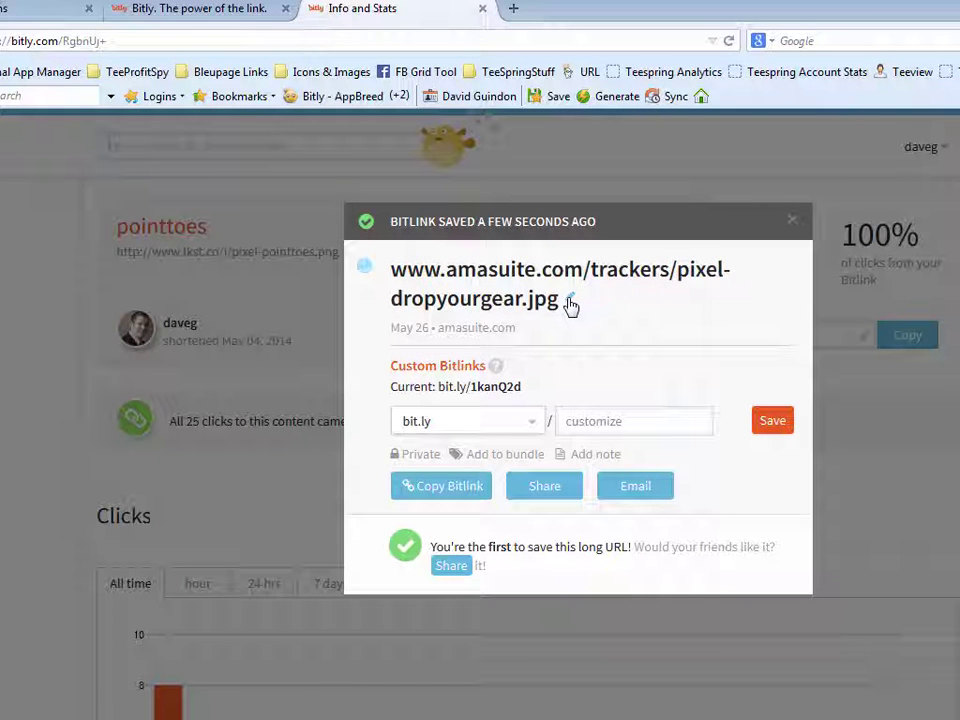
Step: Title the new Bitlink Drop Your Gear, save the title and close the link's dialog
left_click(569, 303)
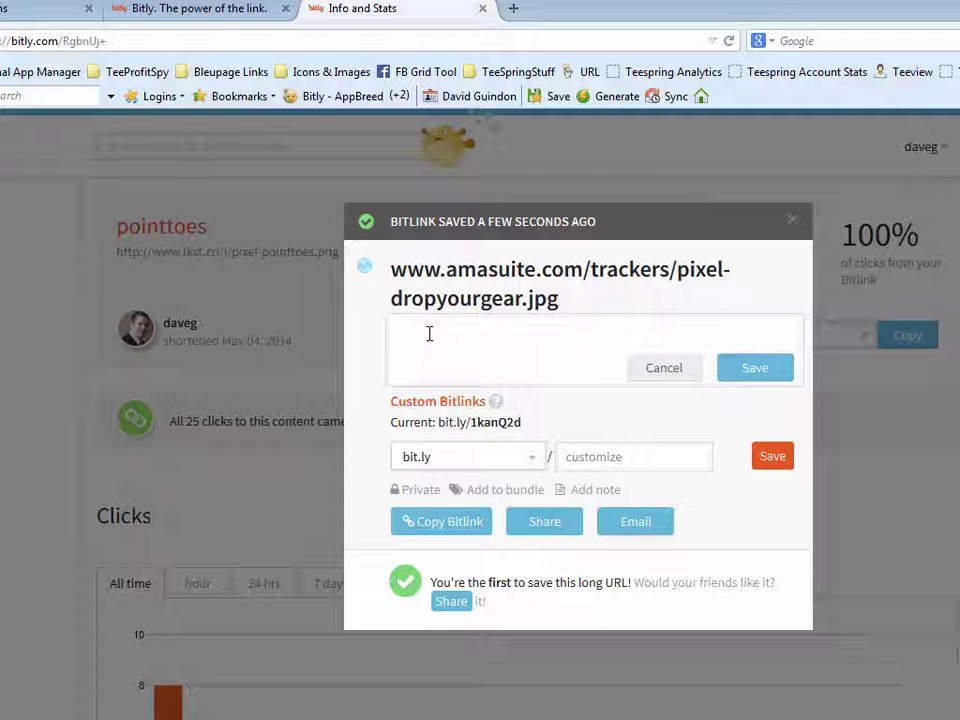
type("Drop Your Gear")
left_click(750, 372)
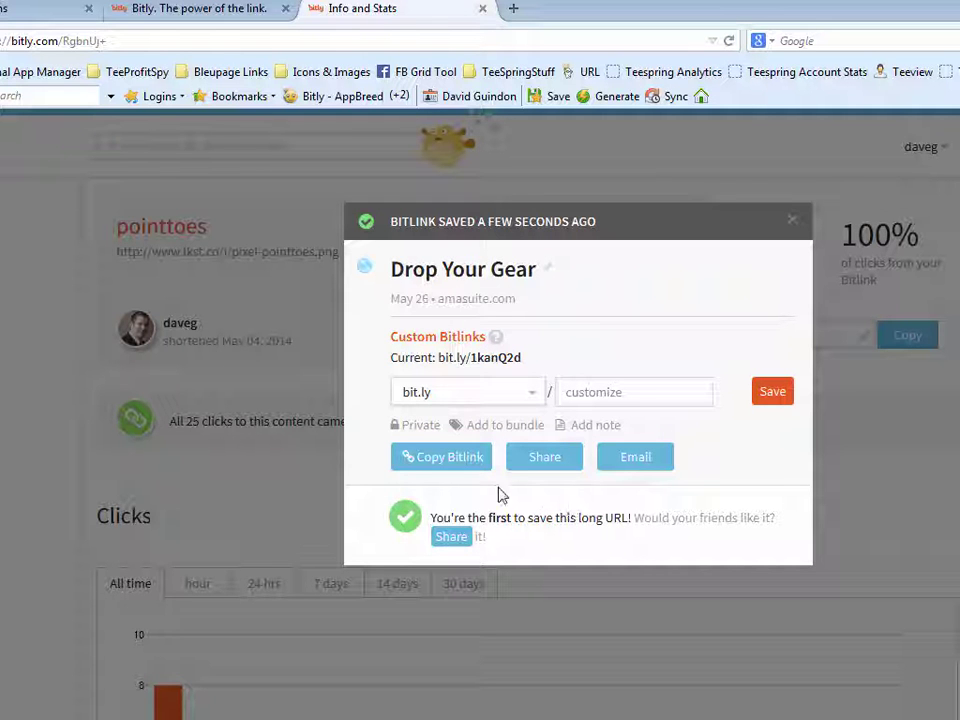
left_click_drag(524, 359, 443, 367)
left_click(480, 364)
left_click(791, 220)
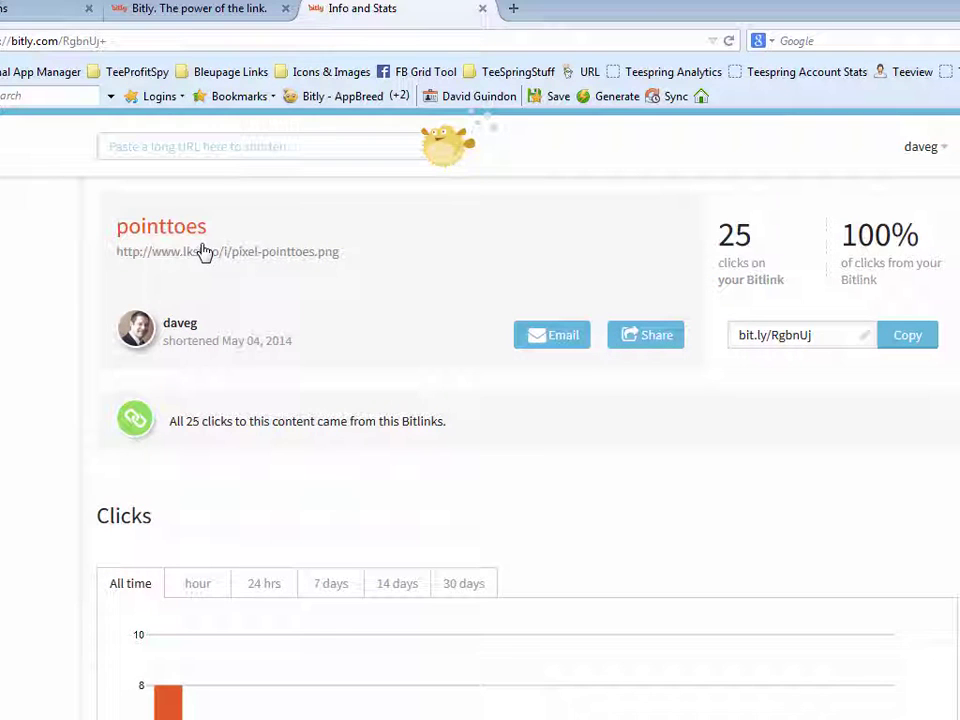
Step: Open the Bitly list of saved links and copy the Drop Your Gear short link bit.ly/1kanQ2d
left_click(445, 146)
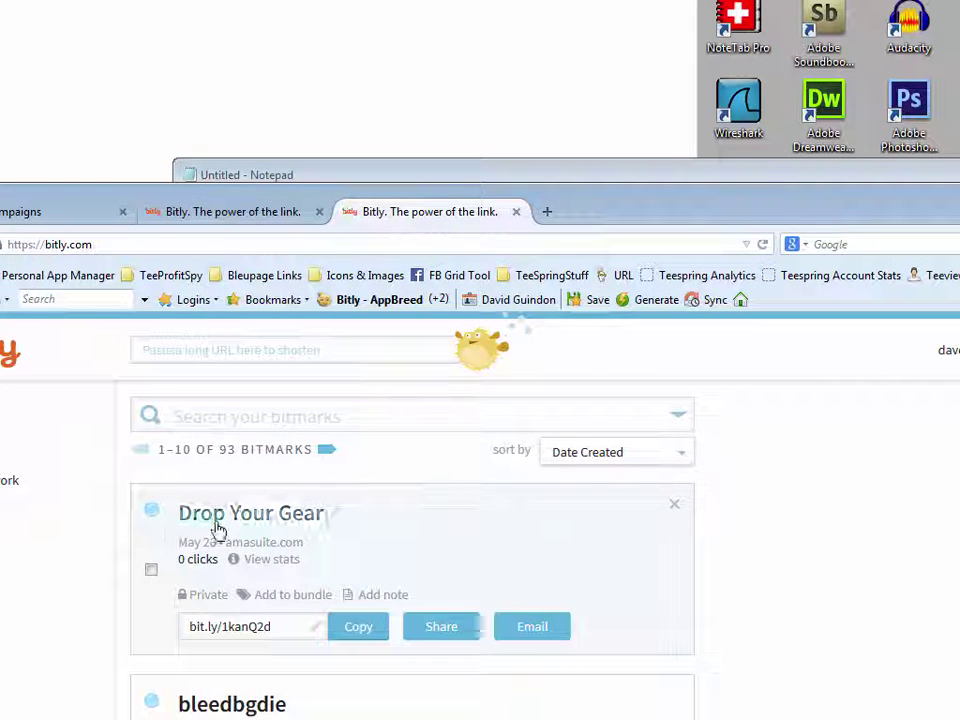
left_click(240, 632)
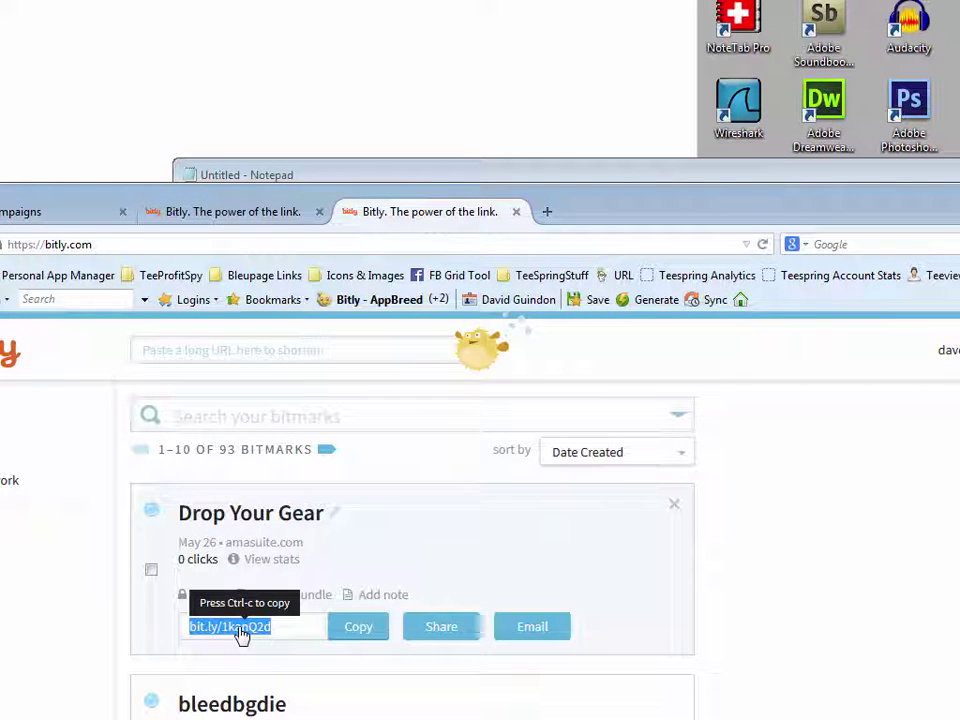
key("ctrl+c")
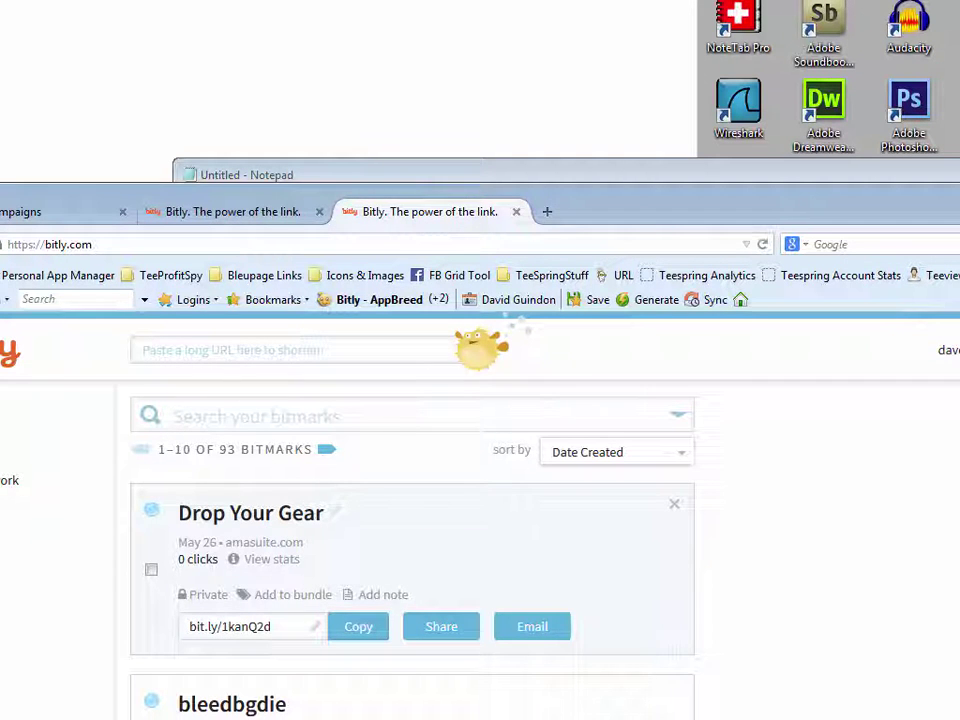
Step: Switch to the browser window with the "Keep Calm and Drop Your Gear!" Teespring campaign and show that page
left_click_drag(959, 362, 888, 287)
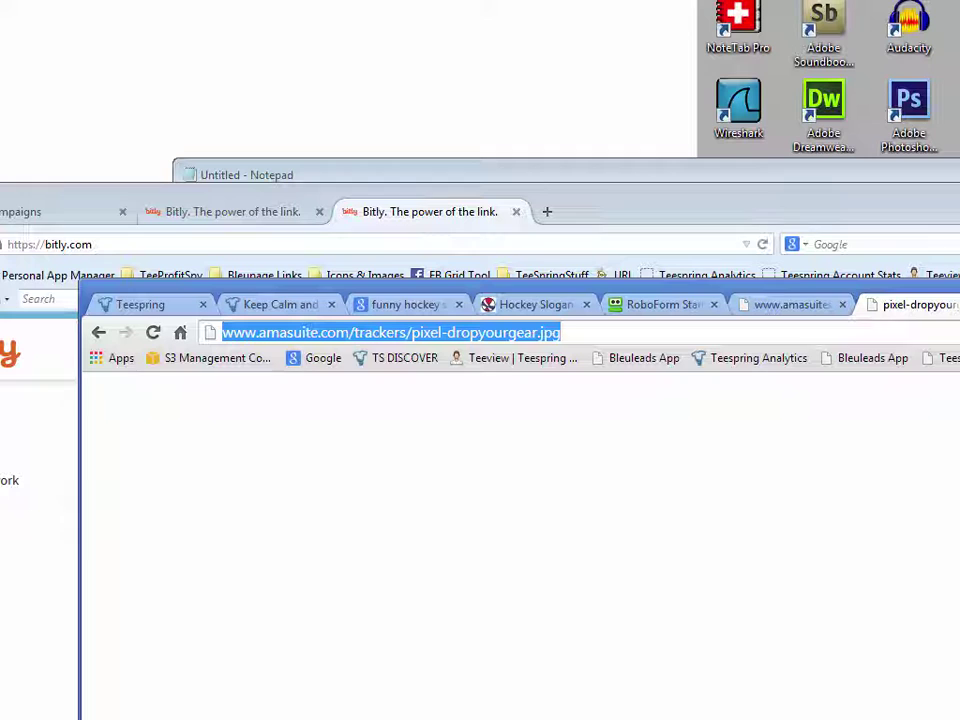
key("alt+Tab")
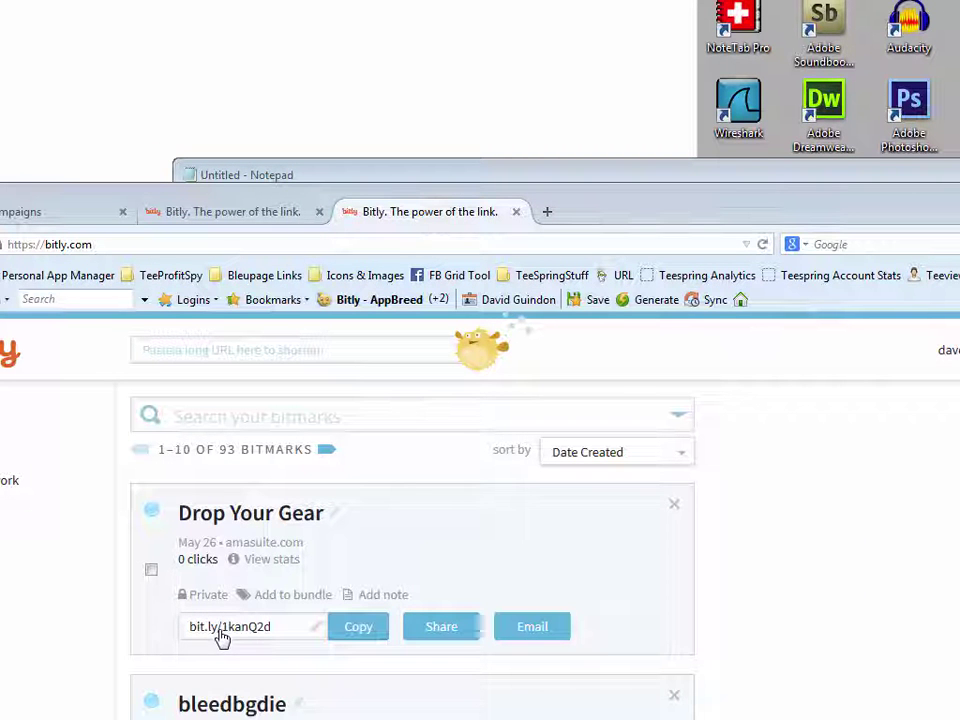
left_click(57, 220)
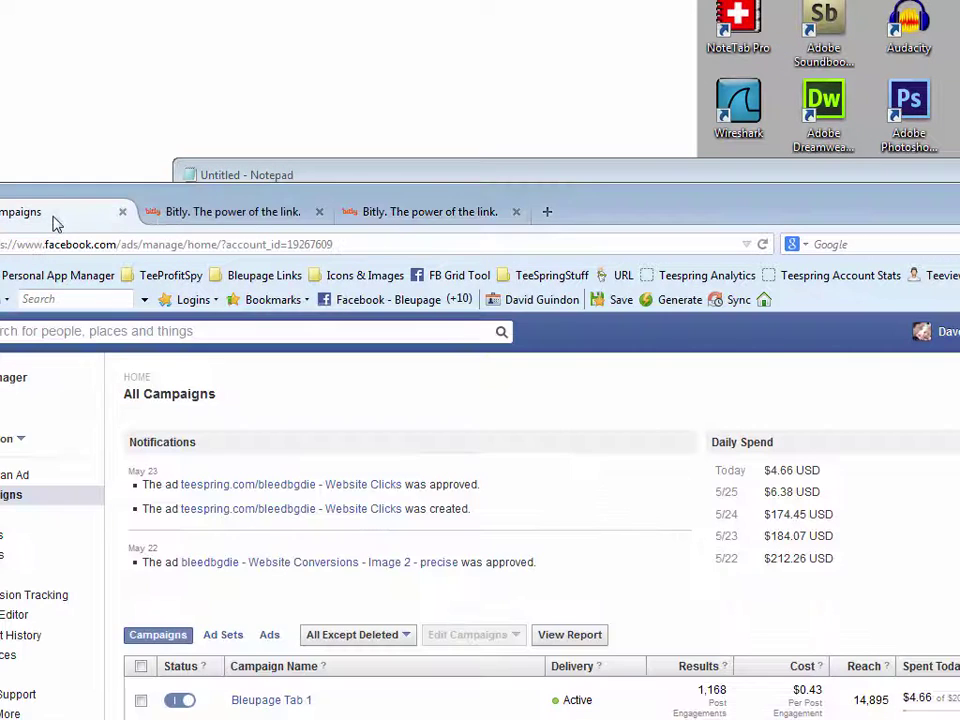
left_click(208, 218)
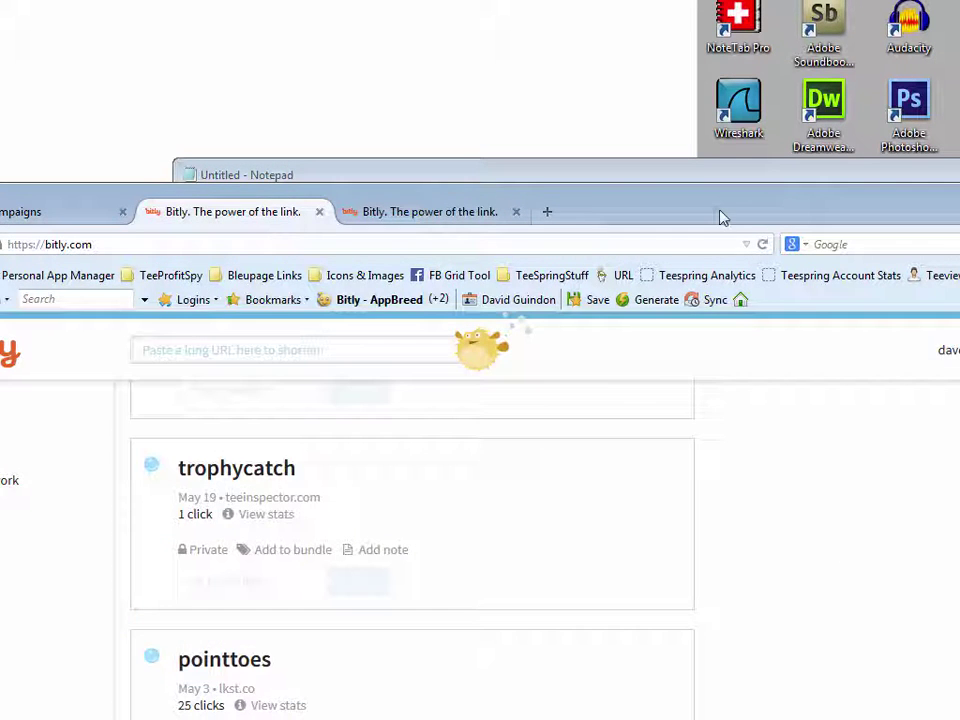
left_click_drag(723, 217, 776, 208)
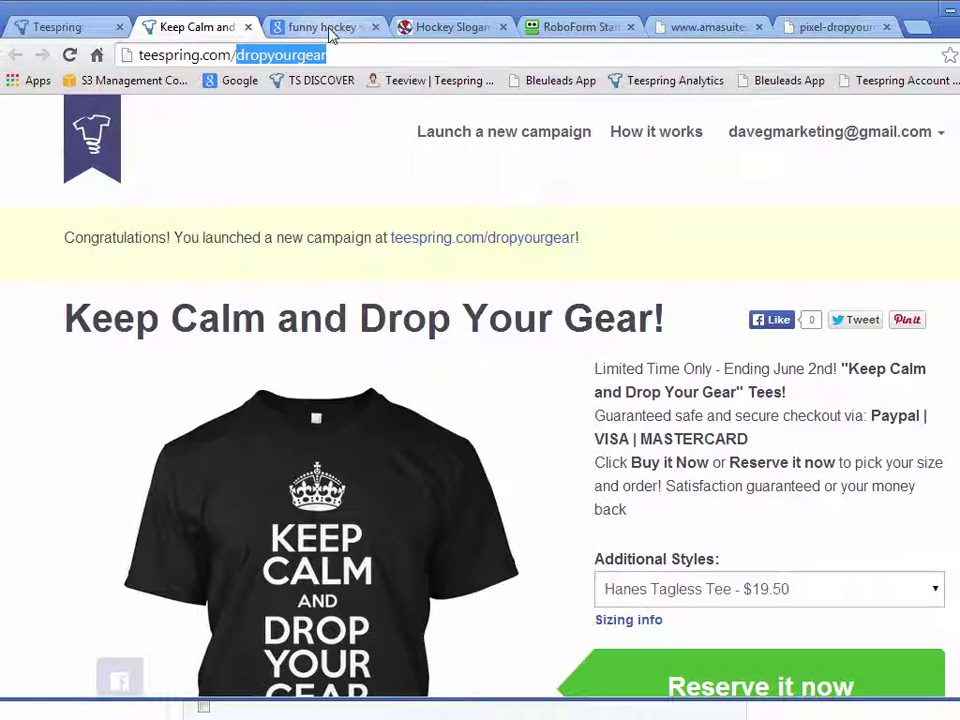
left_click(457, 31)
left_click(126, 23)
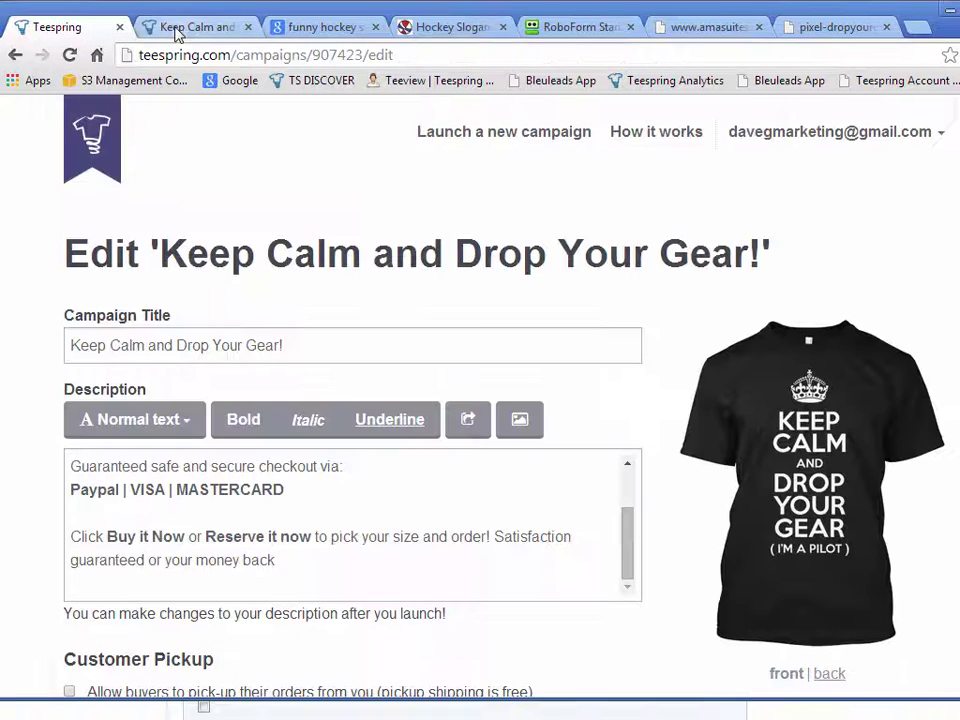
scroll(697, 493, "down", 1)
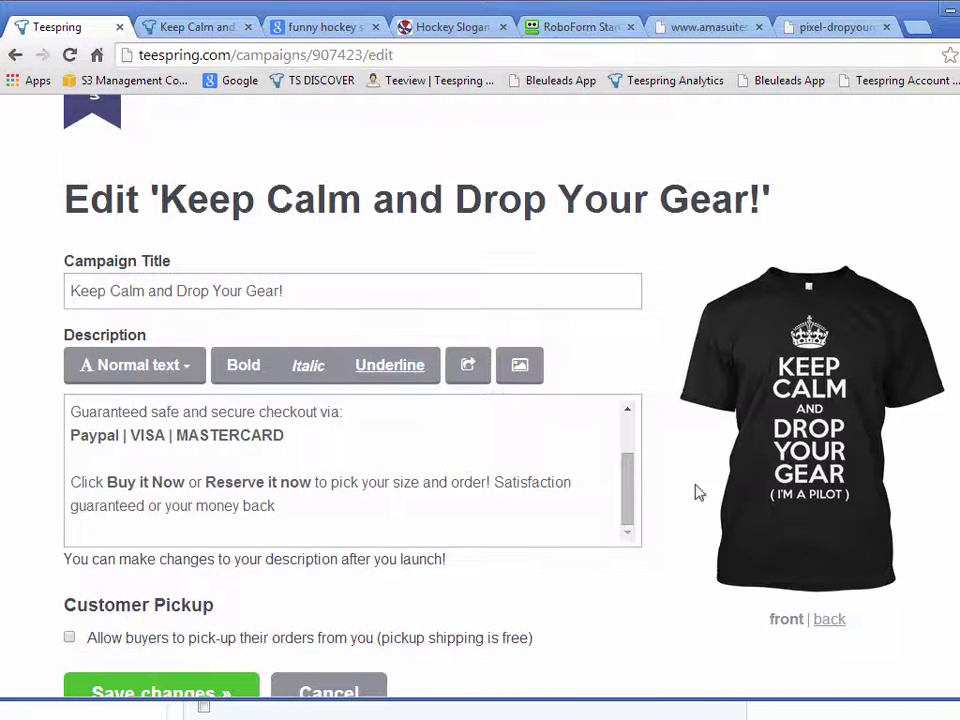
left_click(519, 367)
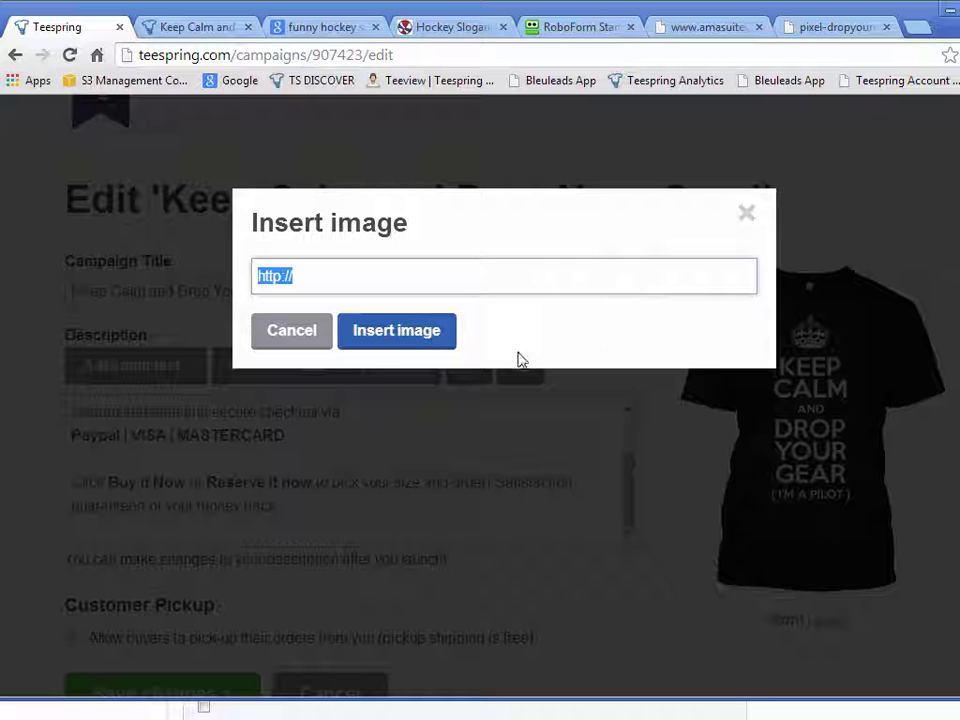
key("ctrl+v")
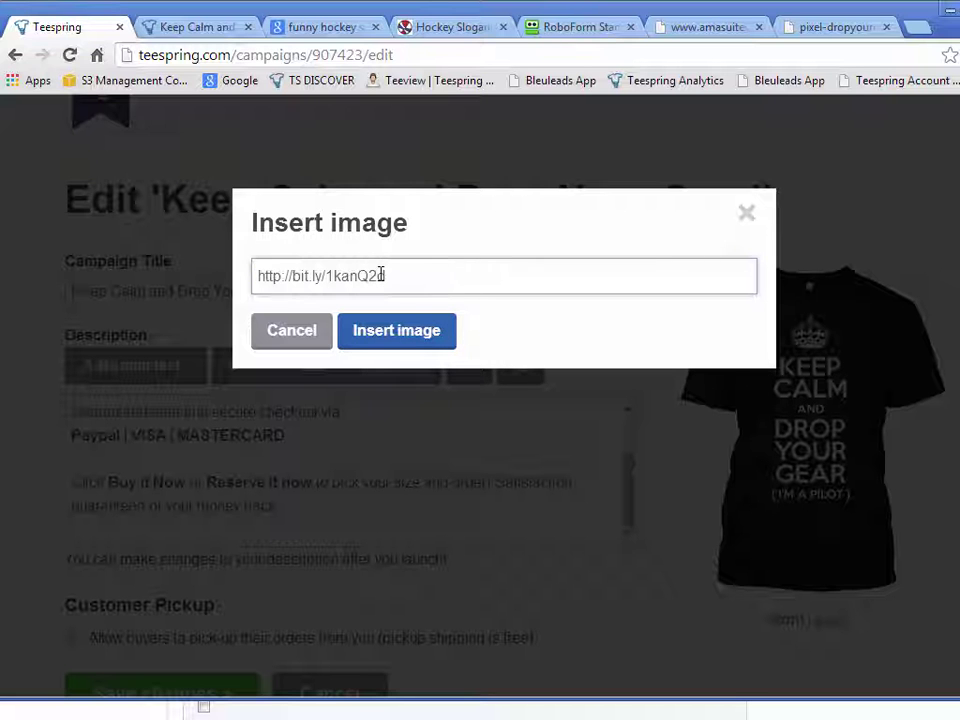
left_click(401, 332)
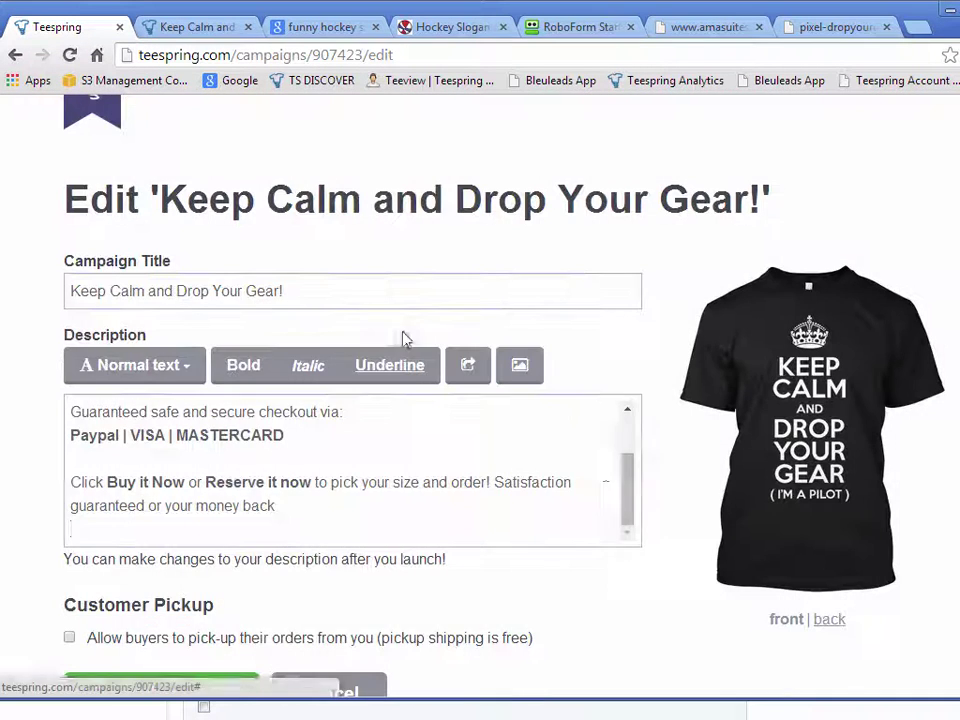
Step: Save the campaign changes and view the published "Keep Calm and Drop Your Gear!" page down to the reserve option
scroll(617, 557, "down", 1)
left_click(141, 610)
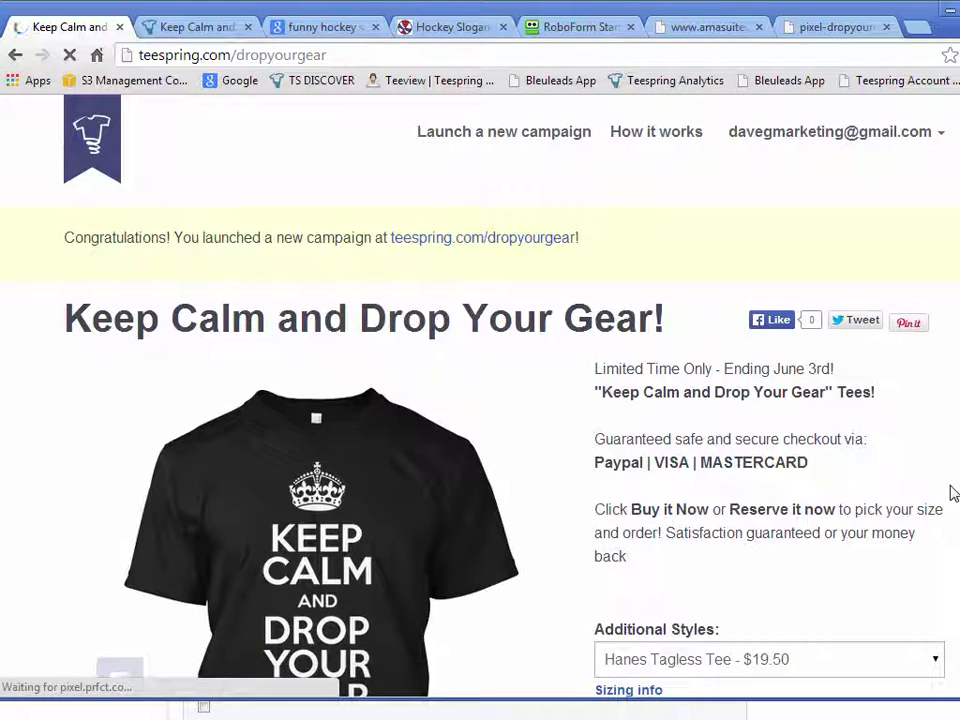
scroll(933, 510, "down", 2)
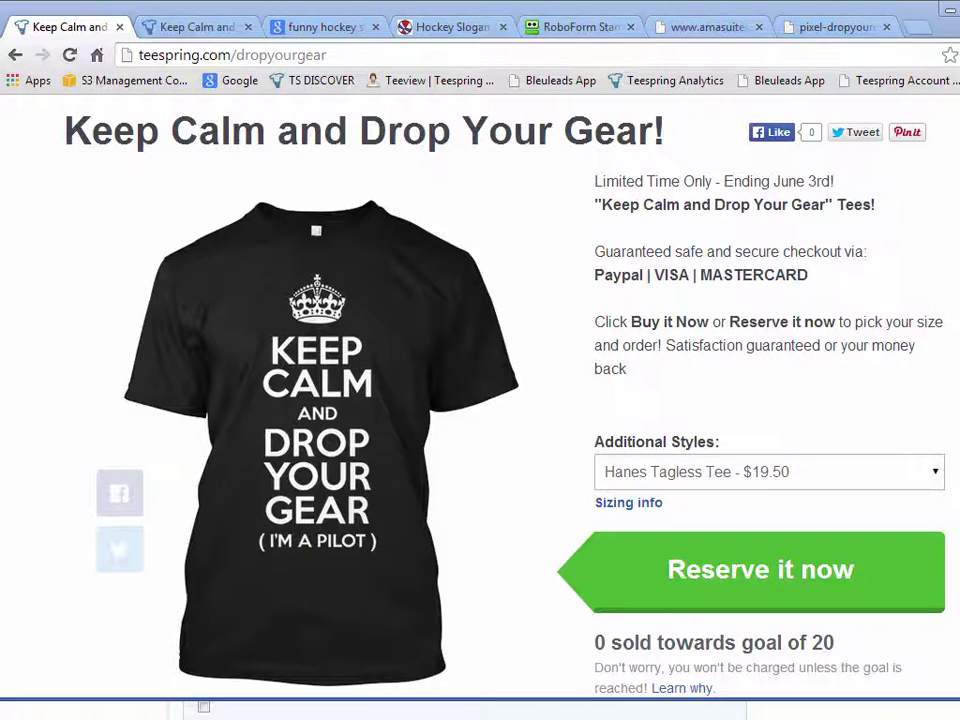
Step: Switch to the Bitly window and open the statistics of the Drop Your Gear link, showing its hourly clicks chart
key("alt+Tab")
scroll(315, 475, "up", 1)
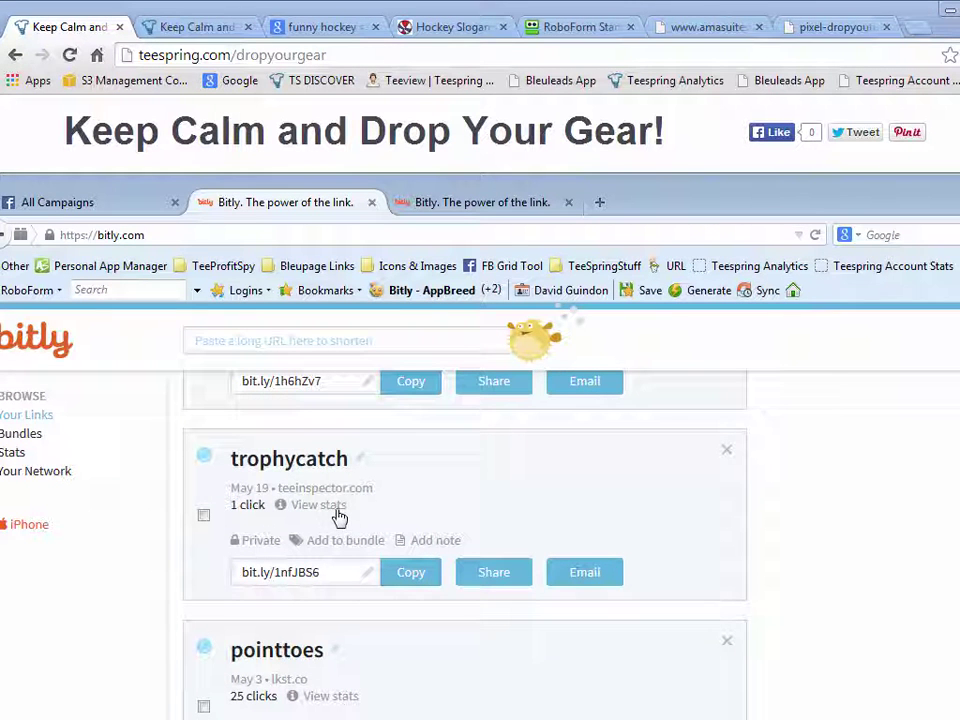
scroll(778, 598, "up", 5)
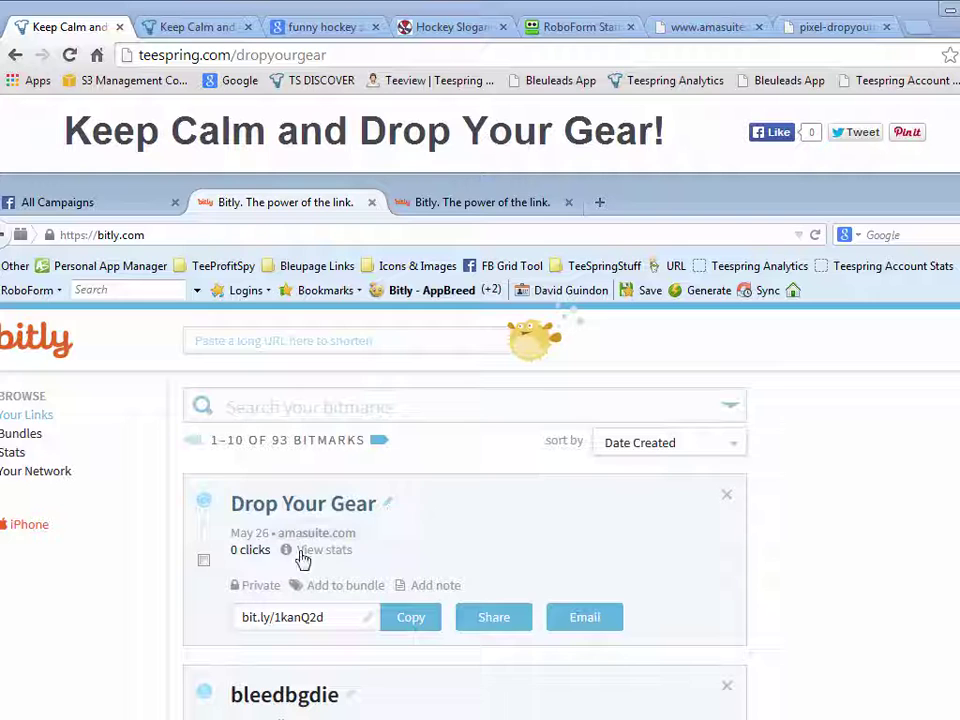
left_click(314, 552)
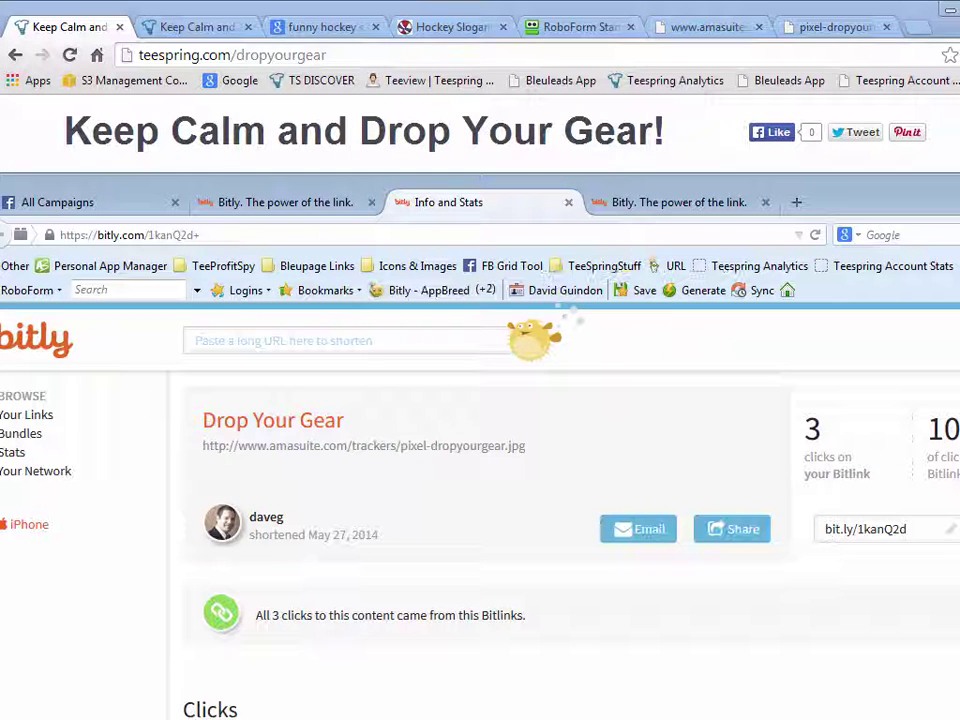
scroll(565, 540, "down", 3)
left_click_drag(959, 204, 771, 1)
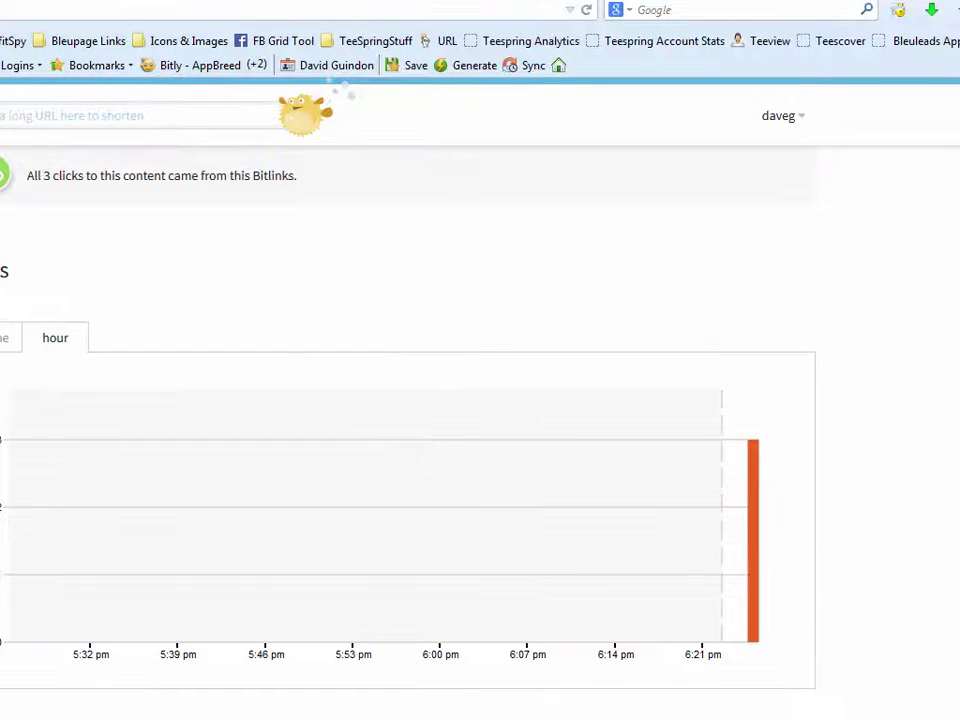
Step: Examine the Drop Your Gear link's hourly clicks chart, sharing sources and click summary
mouse_move(752, 482)
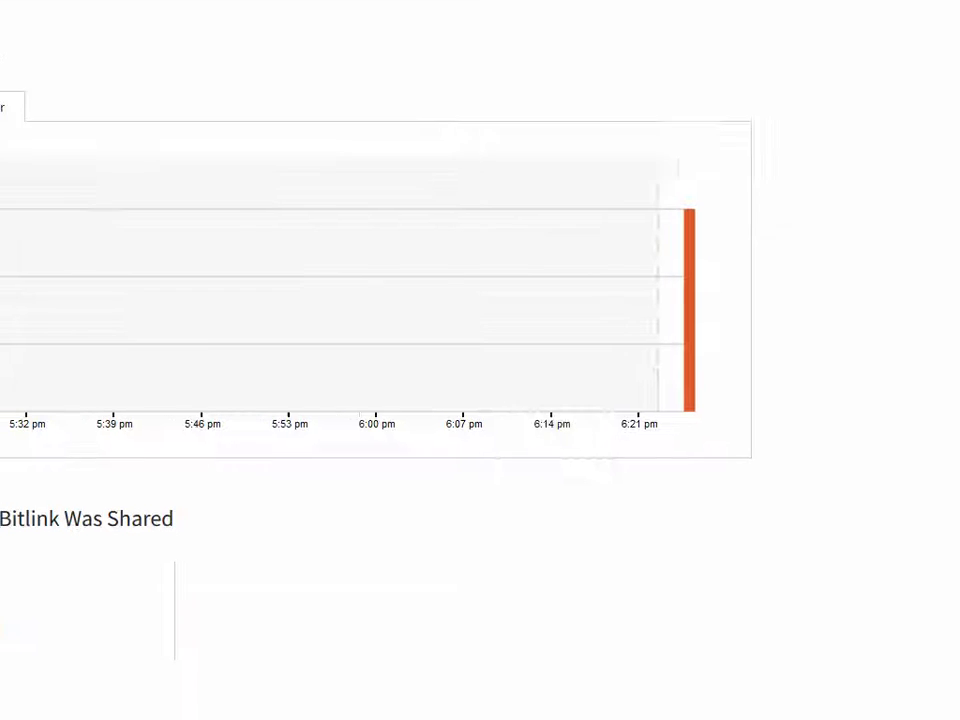
scroll(480, 360, "down", 3)
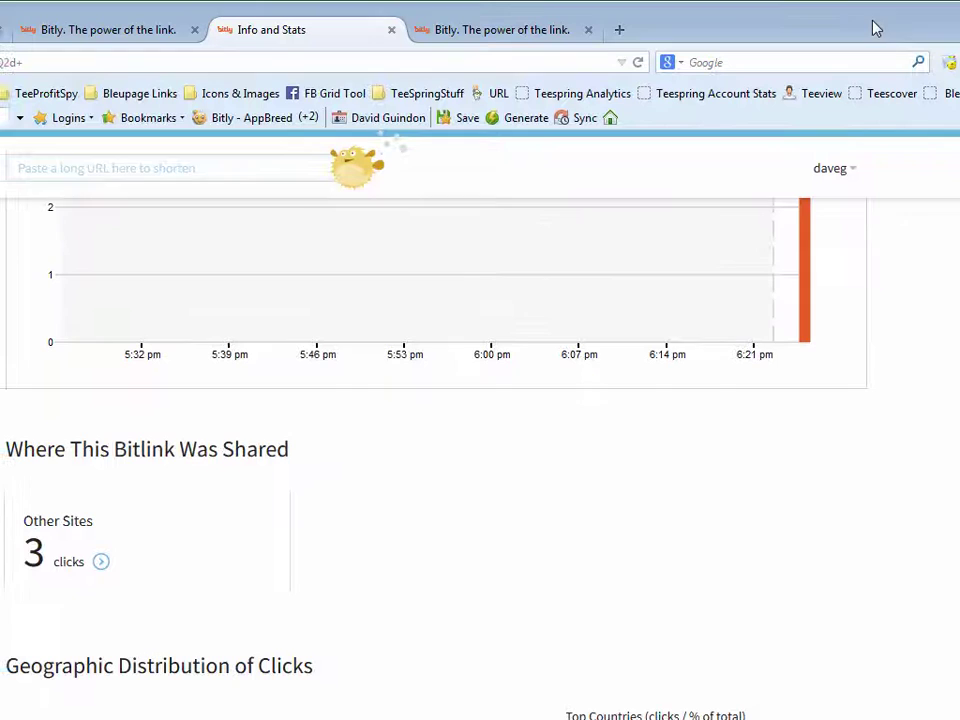
scroll(435, 430, "up", 3)
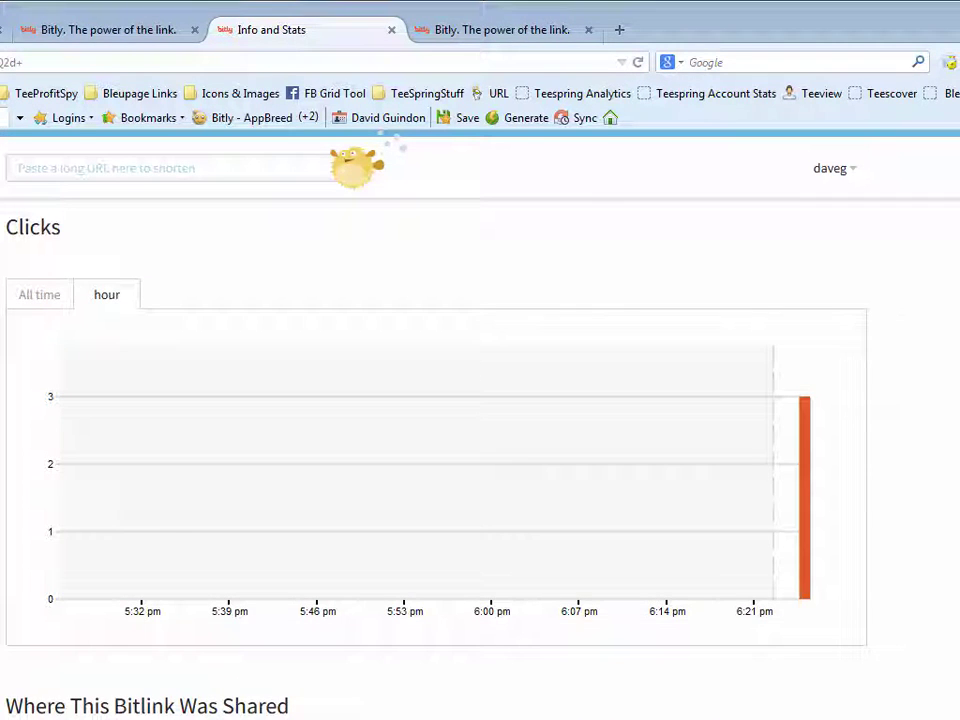
mouse_move(787, 504)
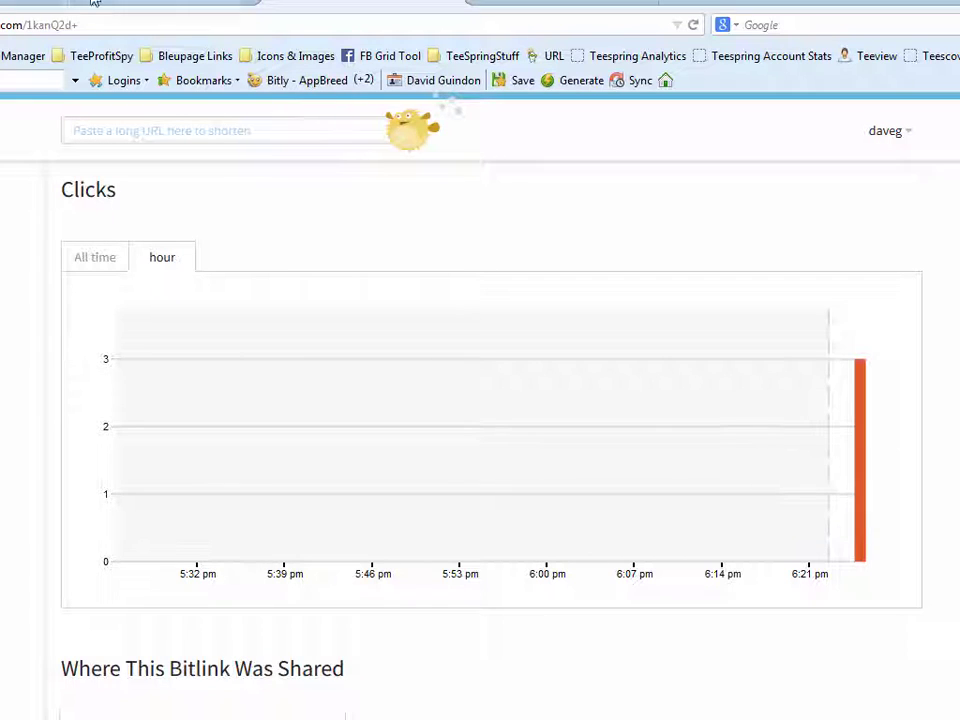
mouse_move(833, 524)
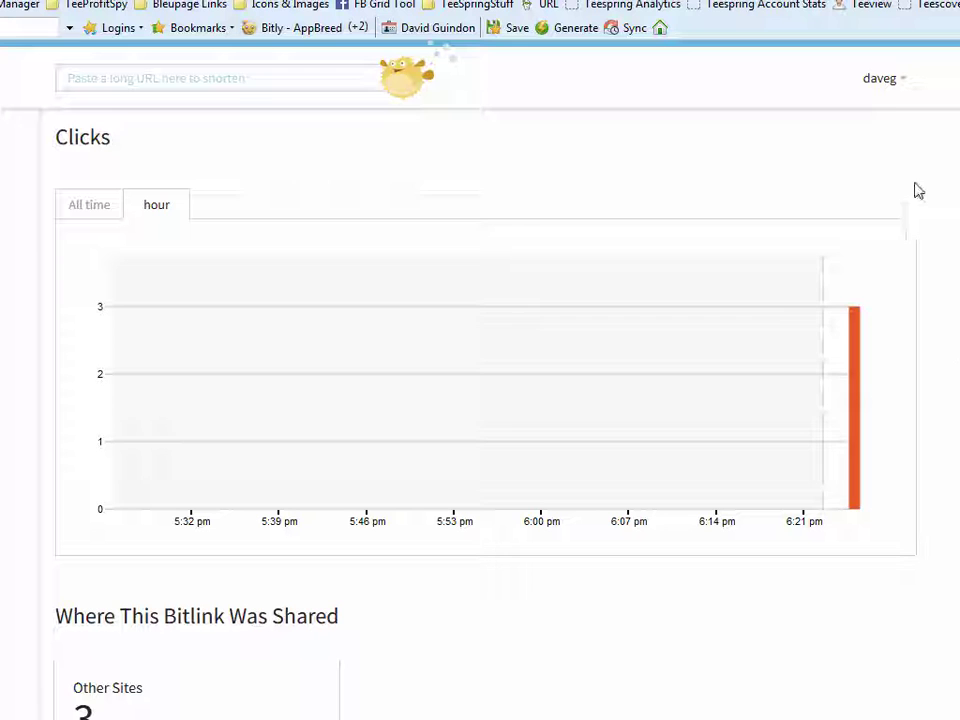
mouse_move(852, 488)
scroll(480, 400, "up", 2)
scroll(480, 400, "down", 2)
scroll(480, 400, "up", 2)
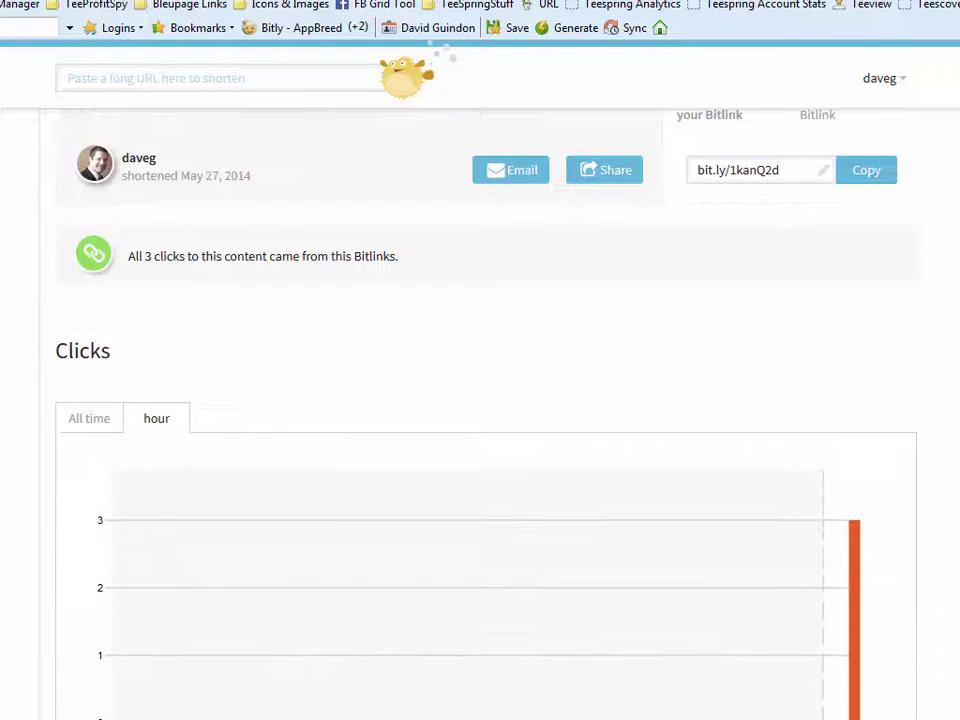
scroll(480, 400, "down", 2)
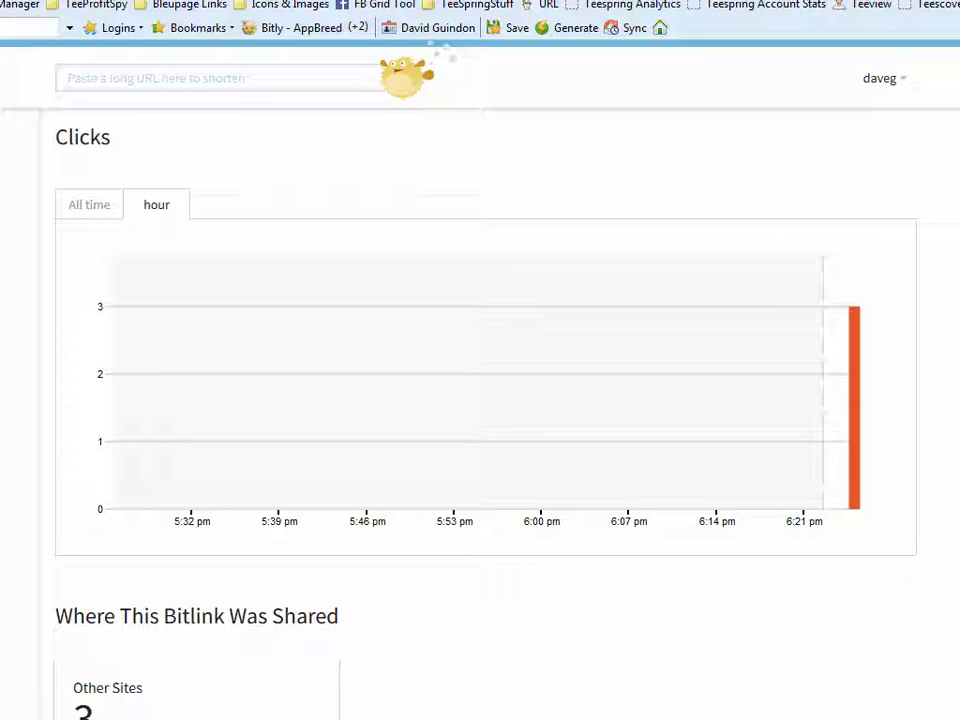
mouse_move(821, 510)
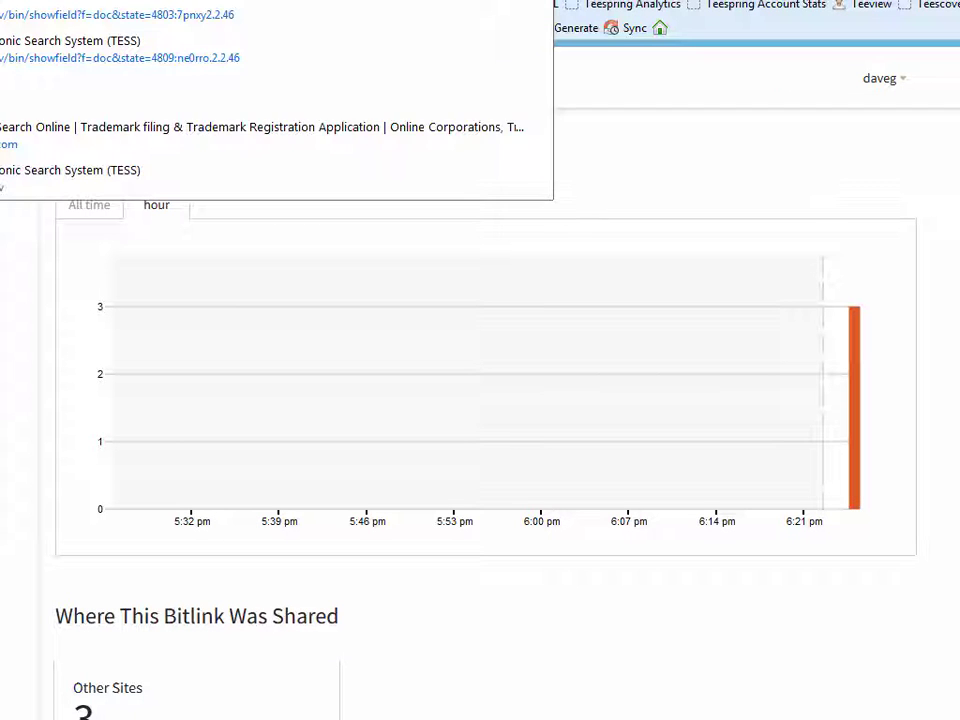
key("Return")
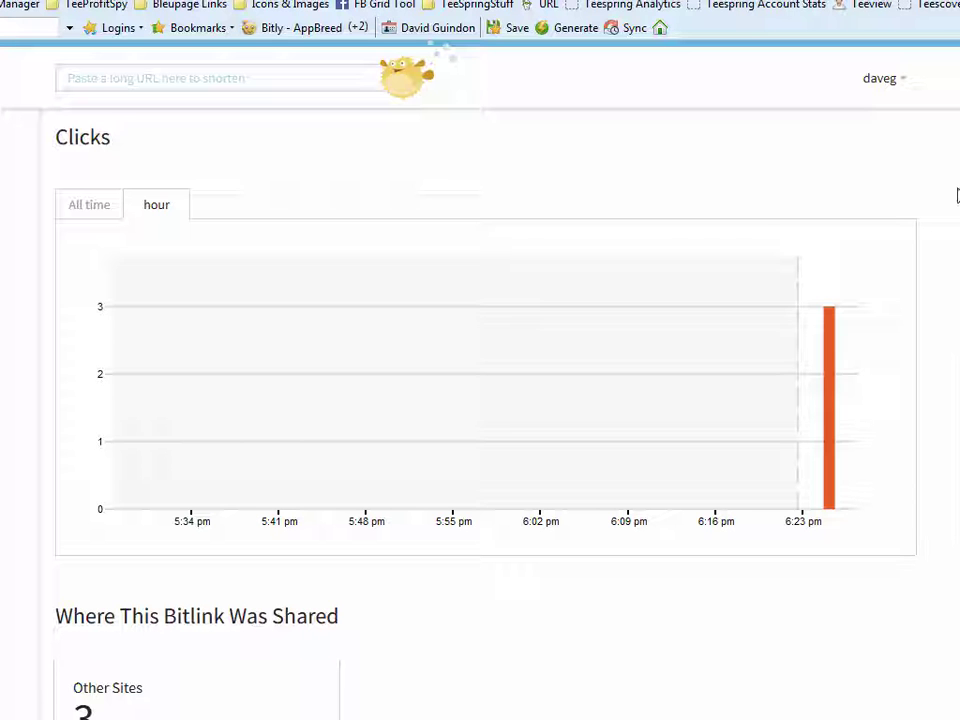
scroll(480, 400, "up", 3)
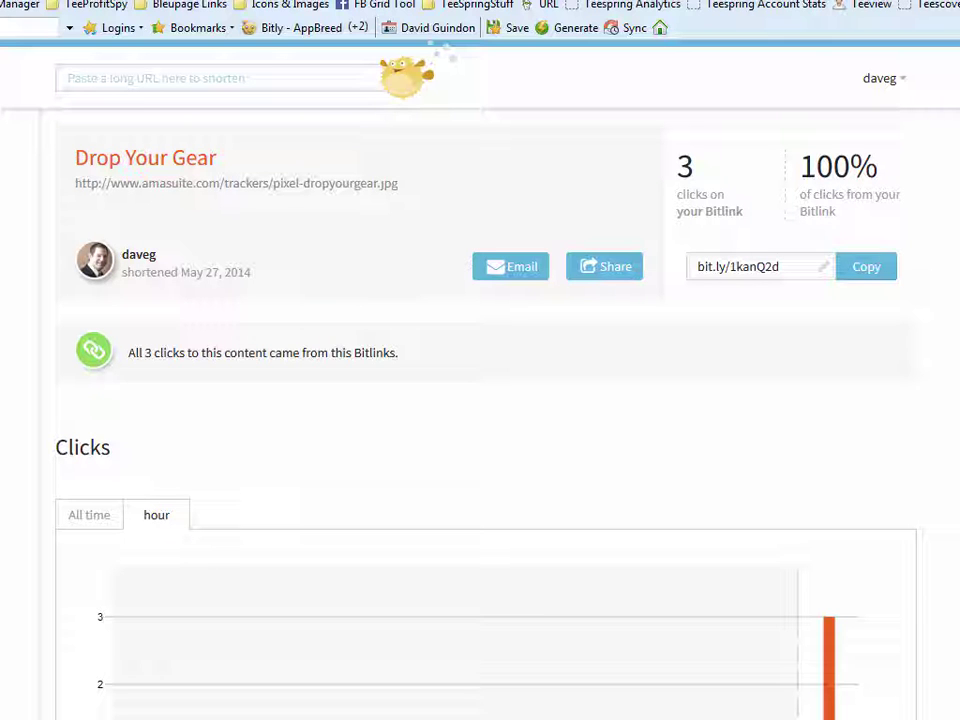
Step: Move Notepad out of the way, bring up Tee Inspector, and view the "lkst.co - images folder" FTP profile before closing the profile manager
key("alt+Tab")
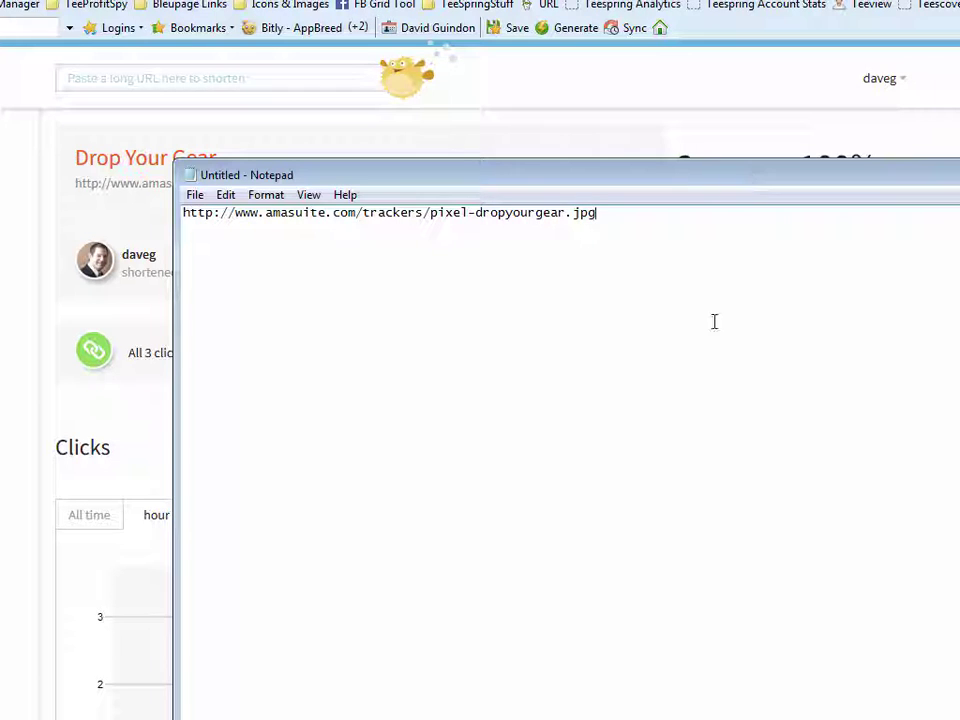
left_click_drag(784, 180, 959, 180)
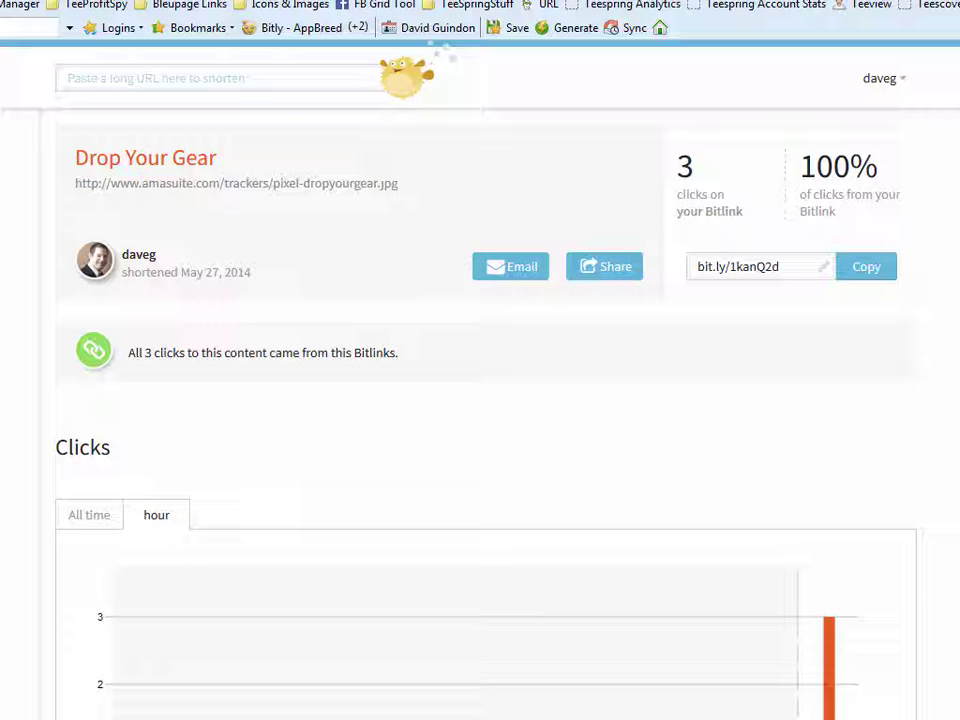
left_click_drag(0, 11, 420, 30)
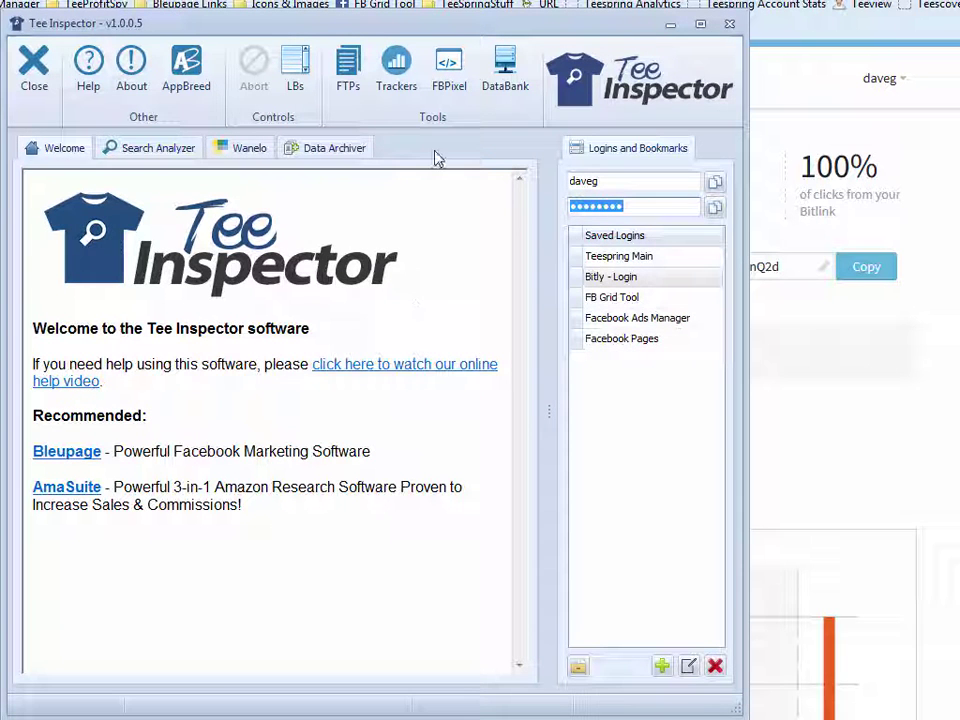
left_click(348, 66)
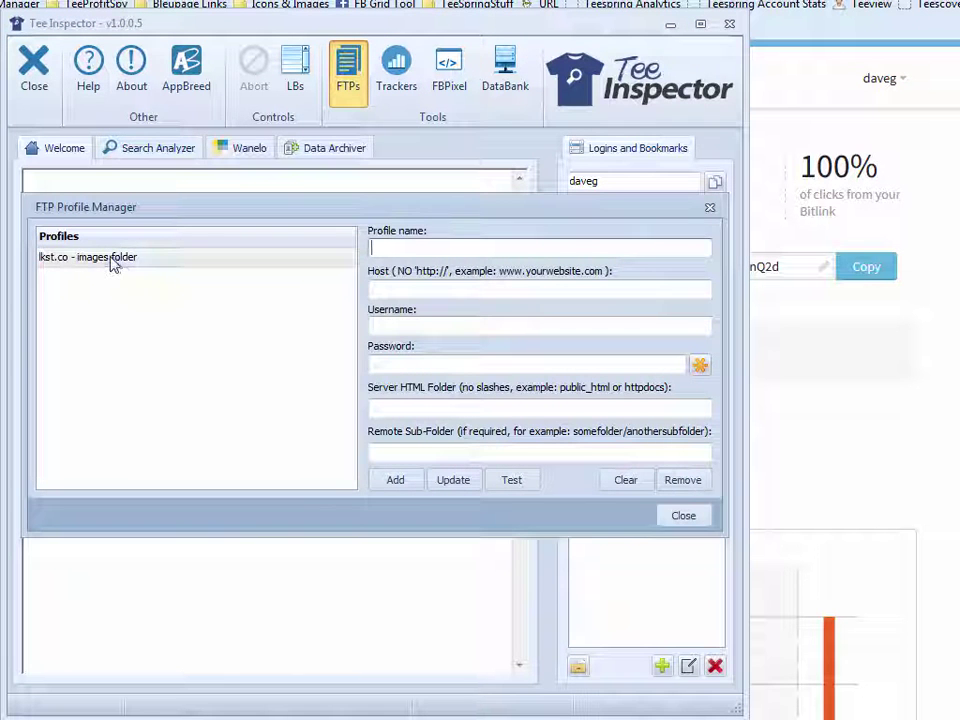
left_click(86, 262)
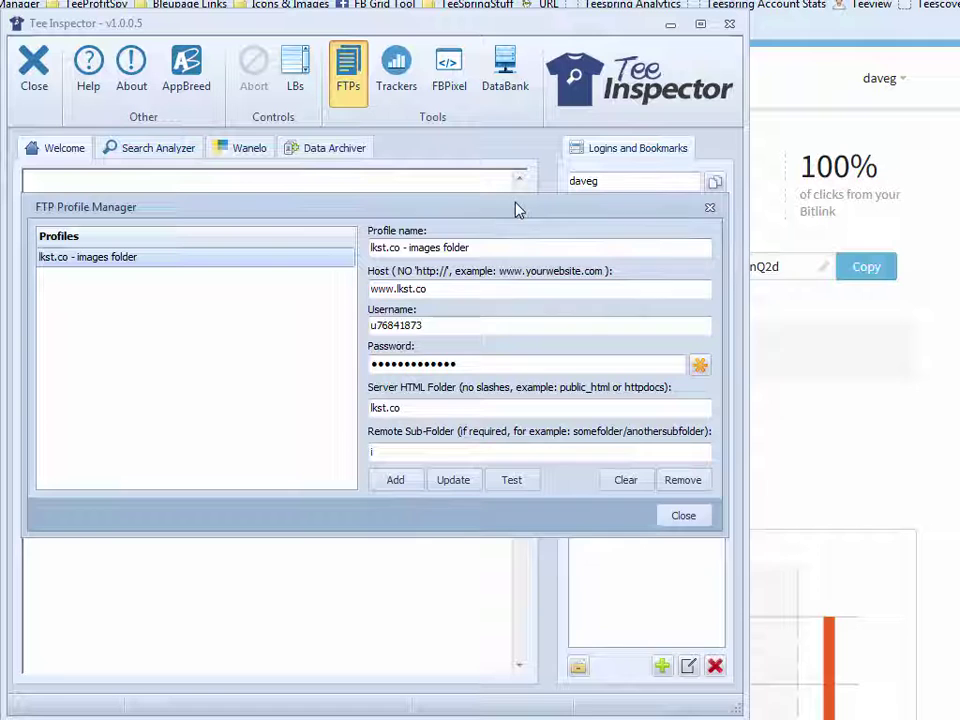
left_click(688, 518)
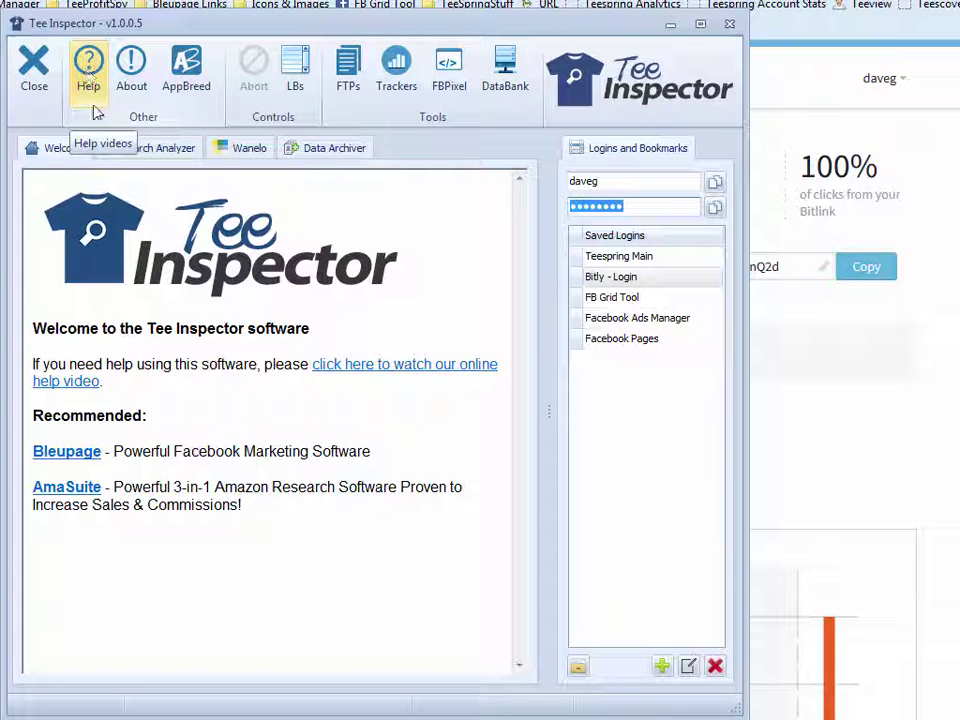
left_click(396, 72)
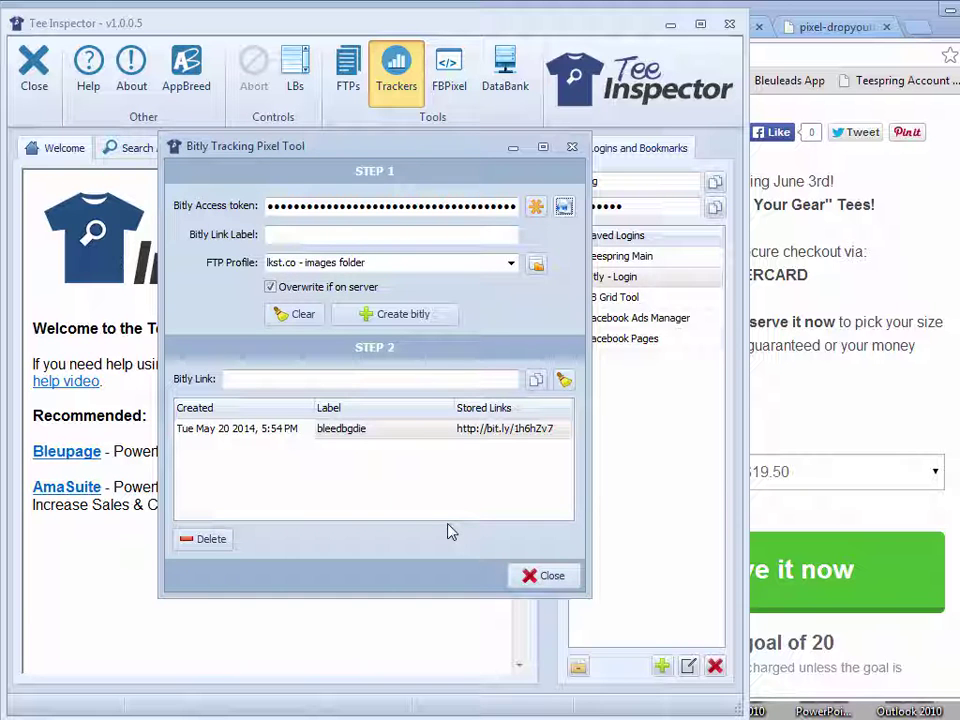
left_click_drag(429, 154, 280, 138)
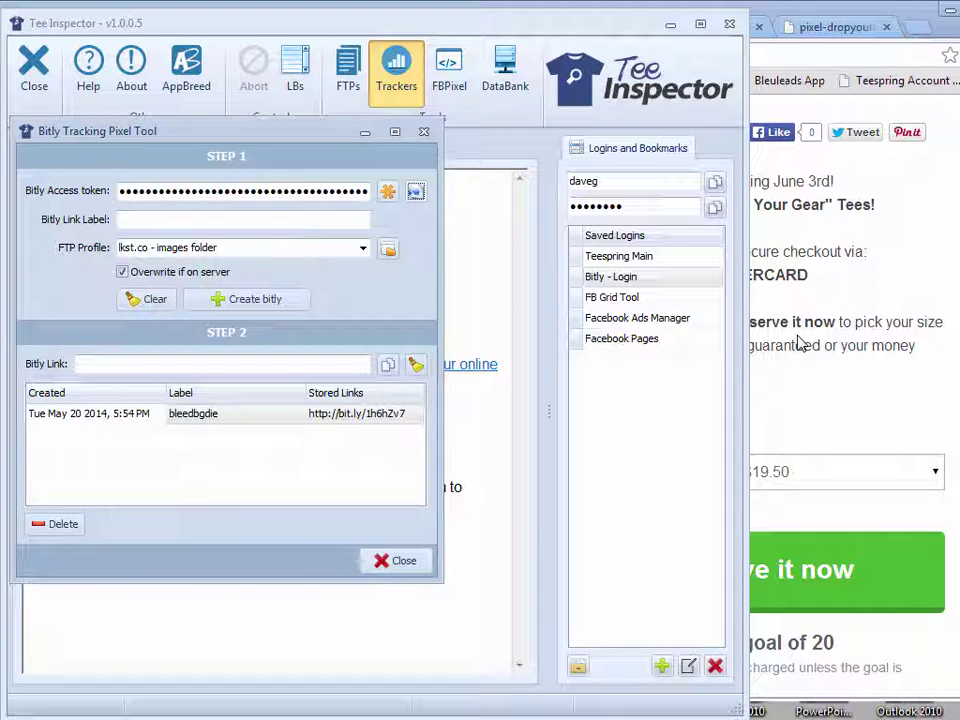
left_click_drag(306, 131, 355, 154)
left_click(452, 584)
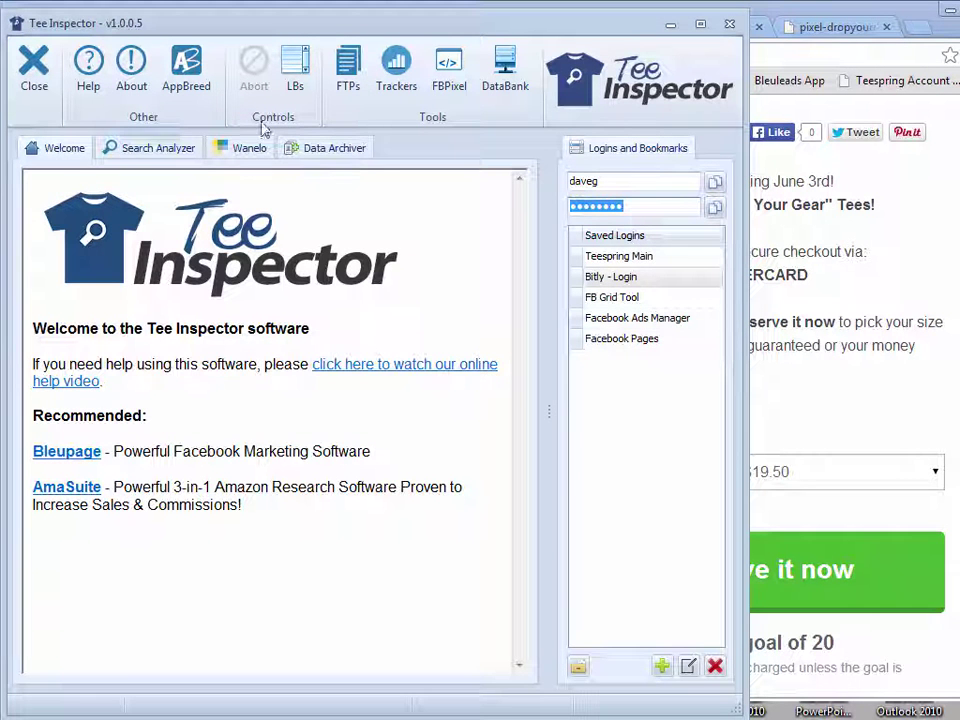
Step: Open Tee Inspector's Bitly Tracking Pixel Tool at the empty link label and copy dropyourgear from the Teespring campaign address
left_click(396, 72)
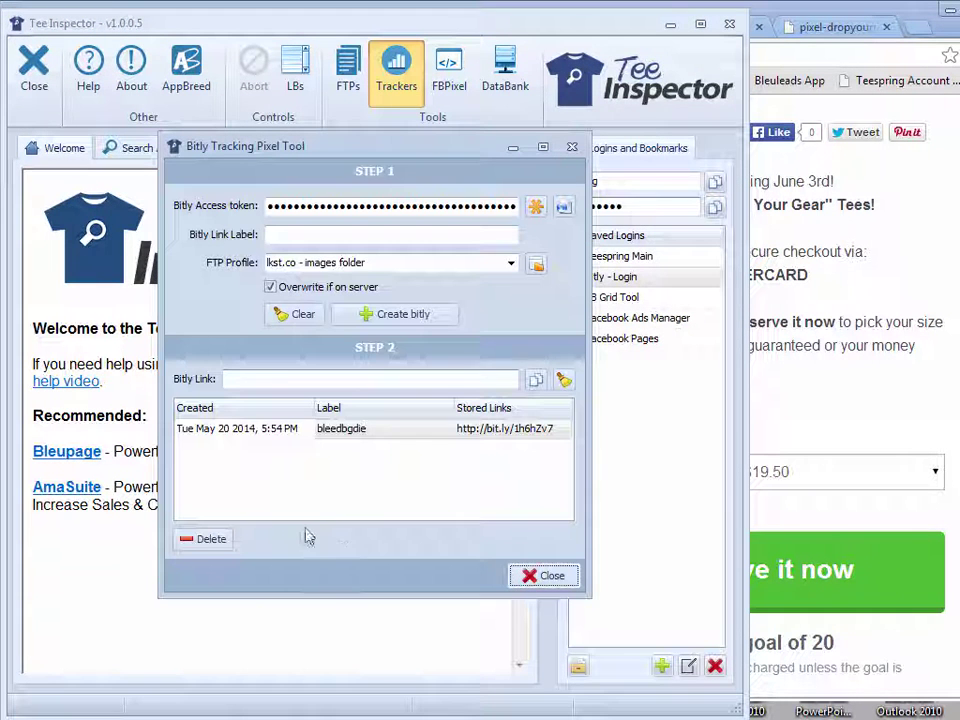
left_click(281, 236)
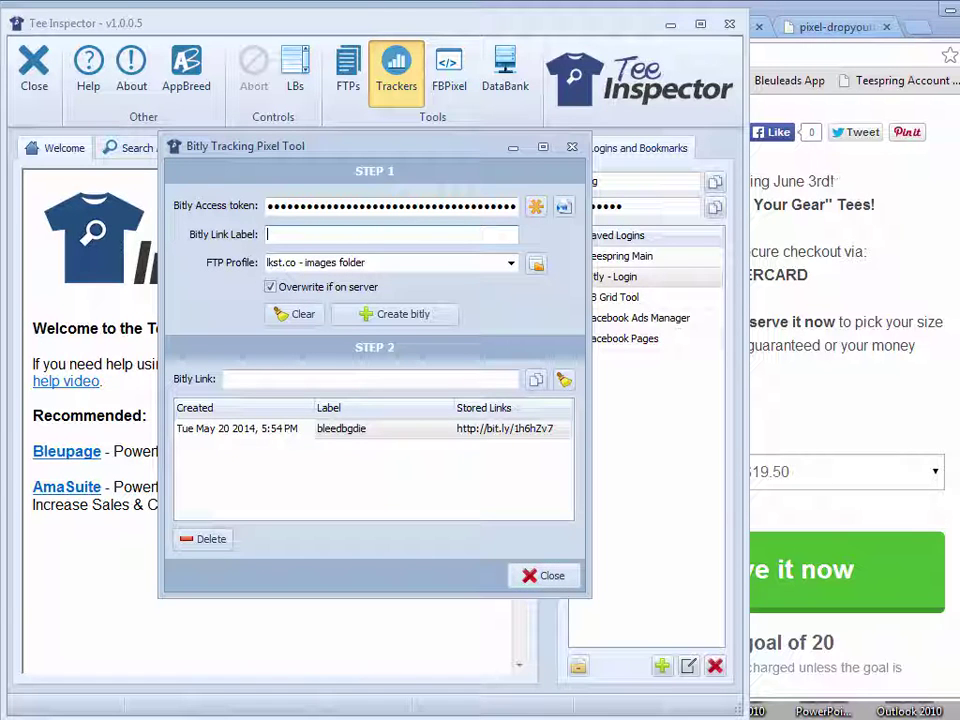
key("alt+Tab")
left_click_drag(336, 56, 240, 57)
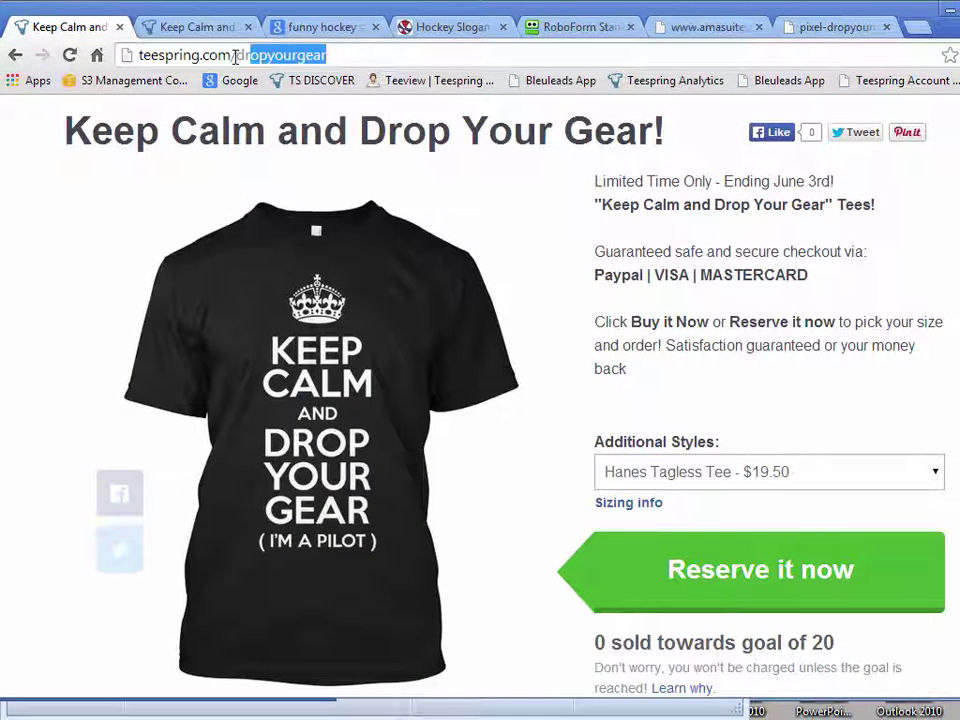
right_click(253, 57)
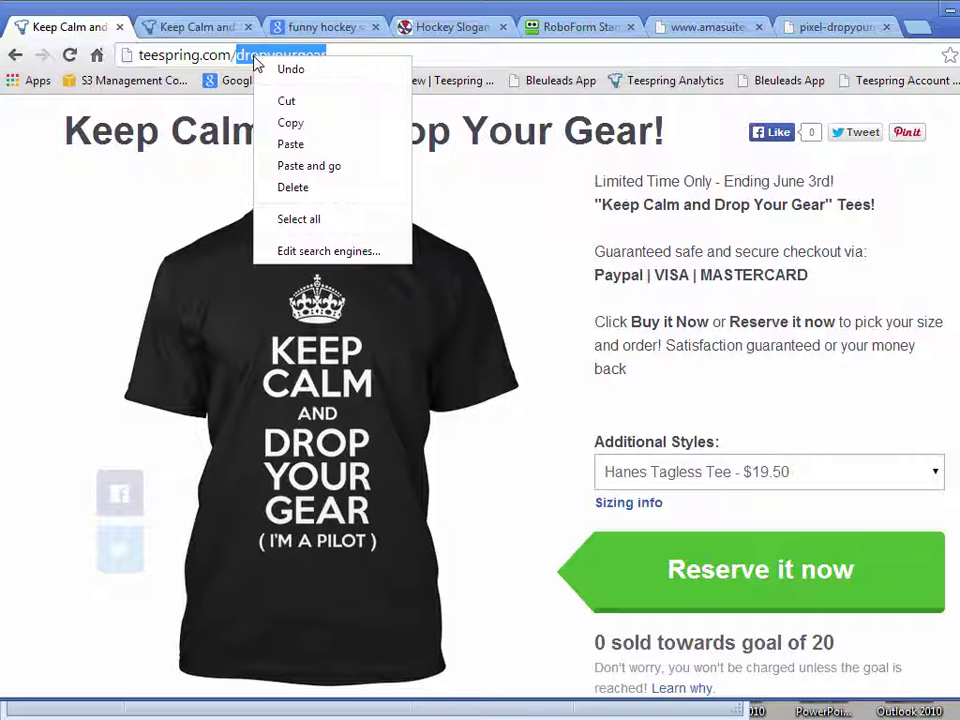
left_click(295, 124)
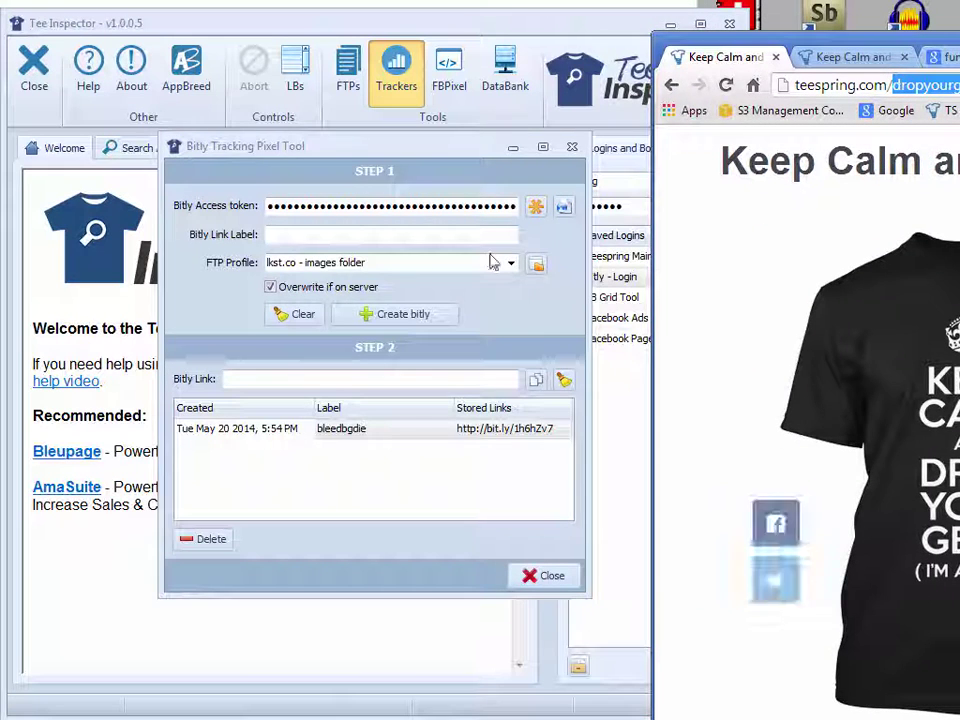
Step: Label the Bitly link dropyourgear and create it using the "lkst.co - images folder" FTP profile
right_click(306, 236)
left_click(350, 317)
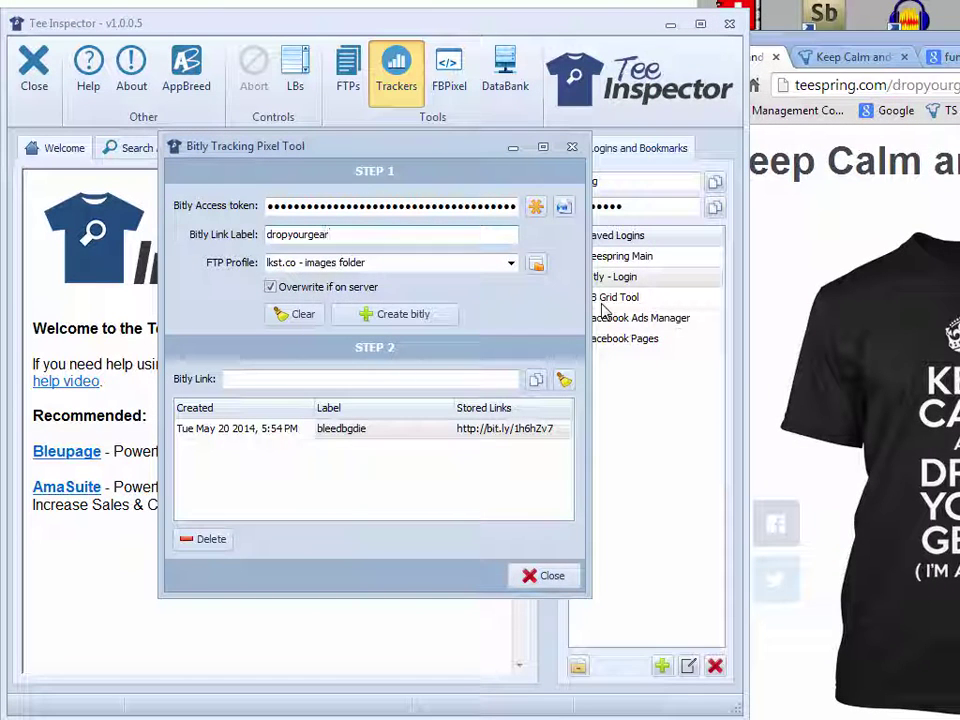
left_click(392, 316)
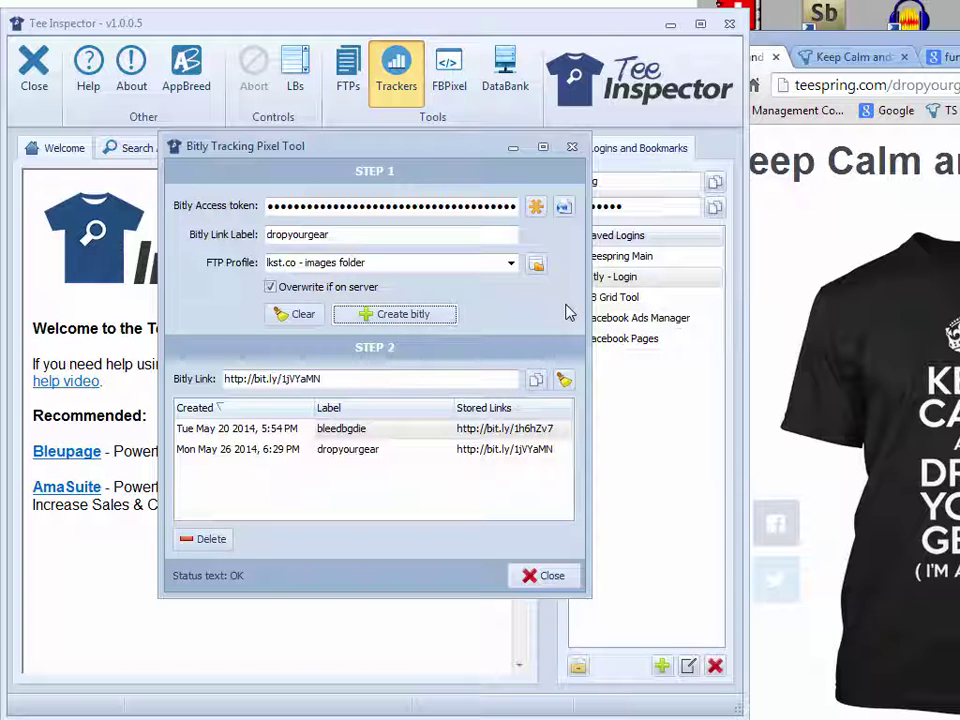
Step: Check the selected FTP profile and copy the newly created Bitly link for dropyourgear
left_click(331, 265)
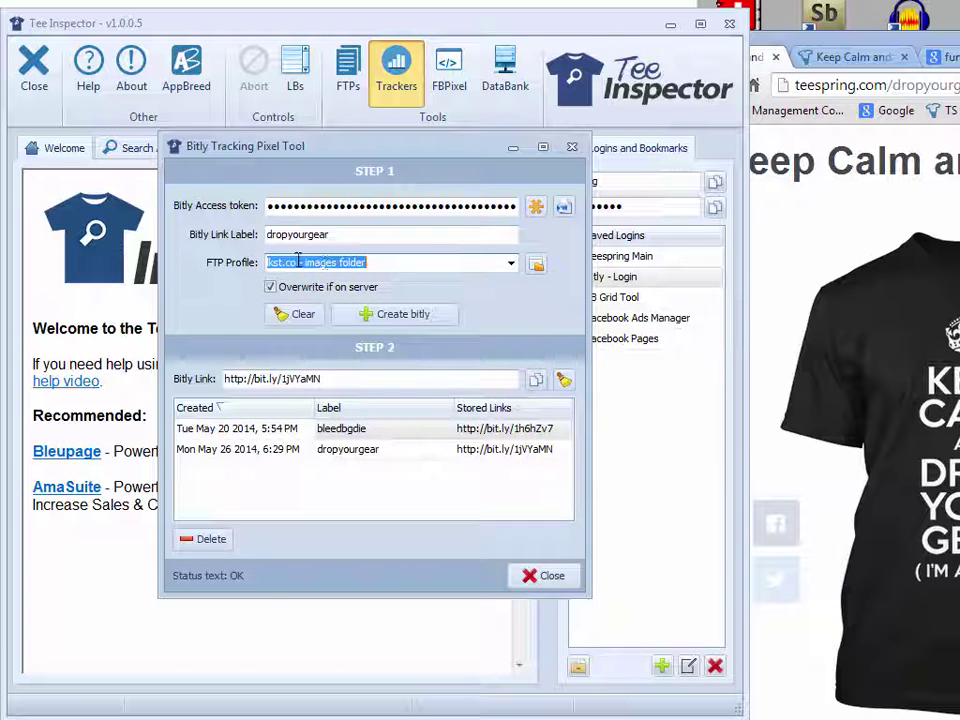
left_click(510, 263)
left_click(486, 281)
left_click(342, 378)
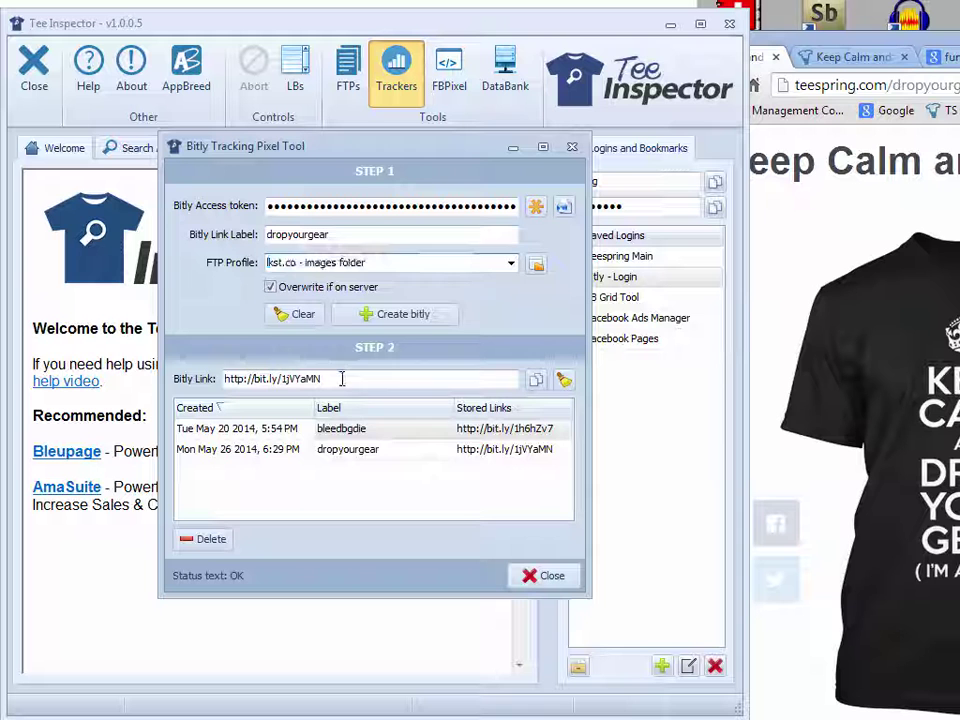
key("ctrl+a")
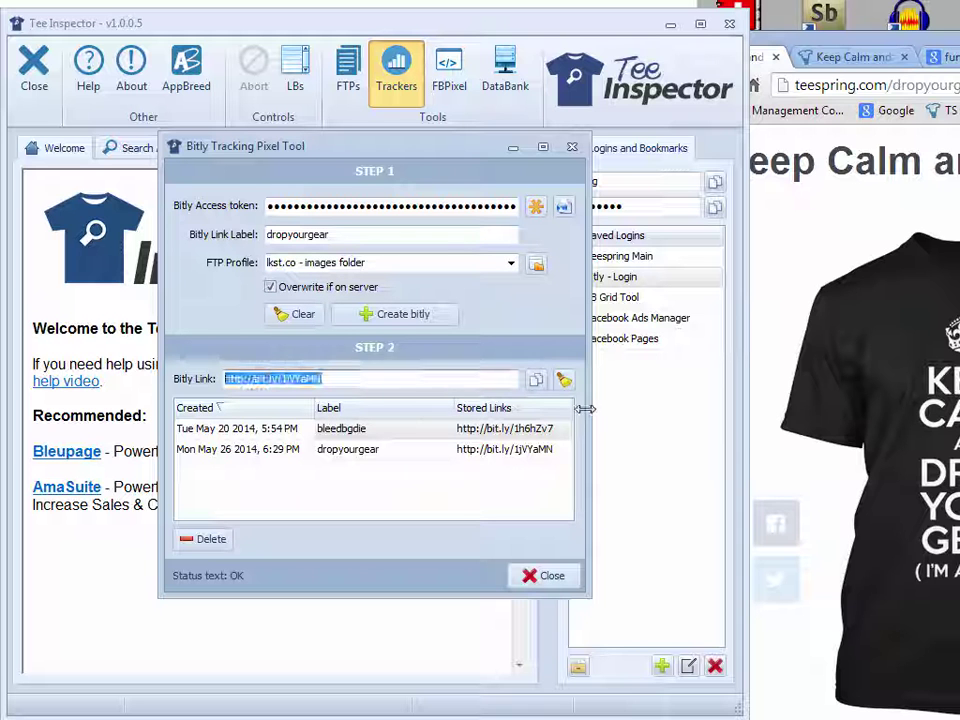
left_click(536, 380)
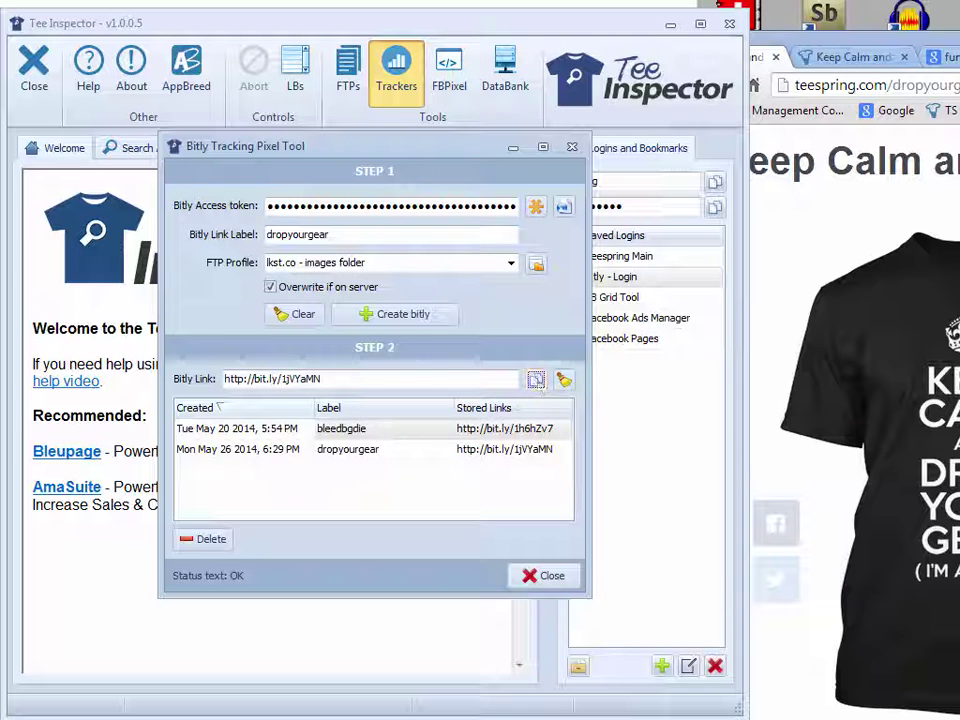
Step: Bring the Teespring browser window into view and open the "Keep Calm and Drop Your Gear!" campaign's details for editing from the campaigns dashboard
left_click_drag(855, 40, 209, 11)
left_click(954, 241)
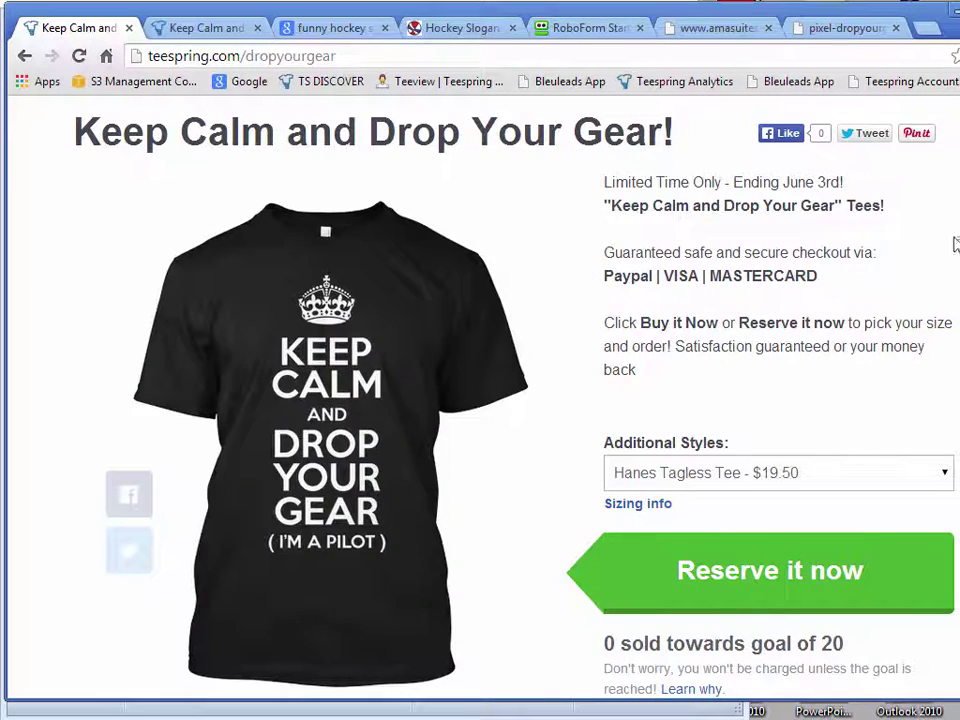
scroll(954, 241, "up", 2)
left_click(826, 140)
left_click(833, 182)
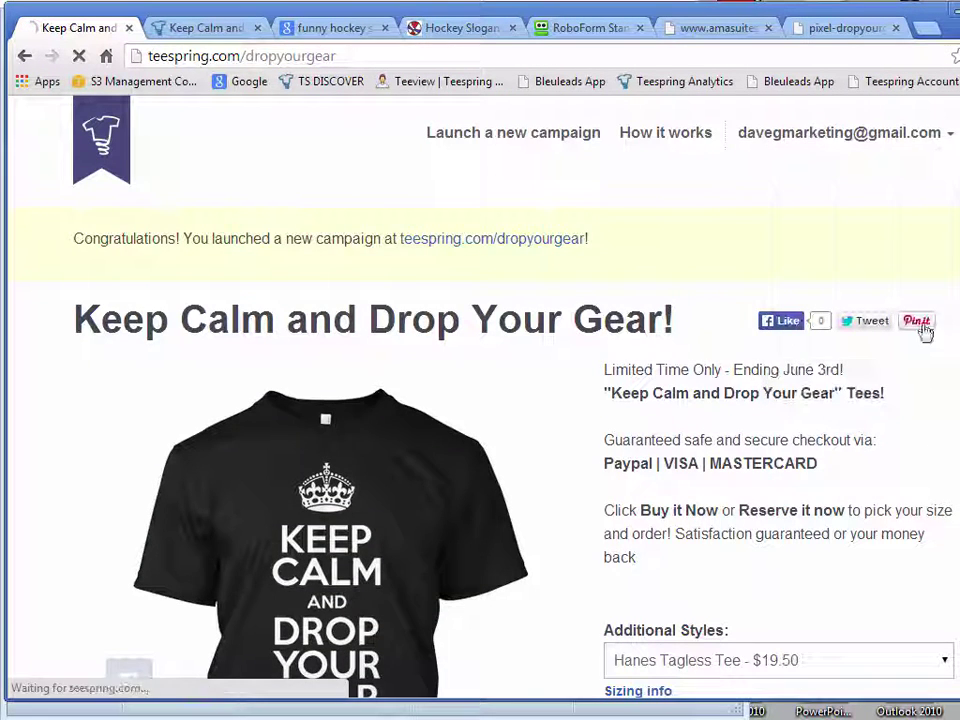
scroll(945, 498, "down", 4)
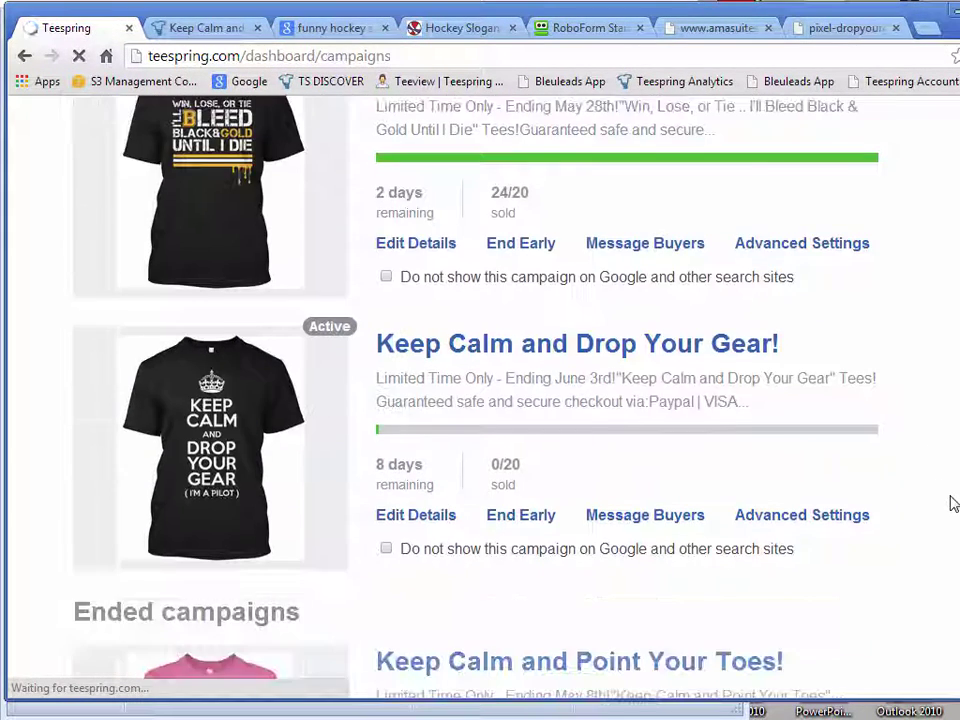
left_click(417, 519)
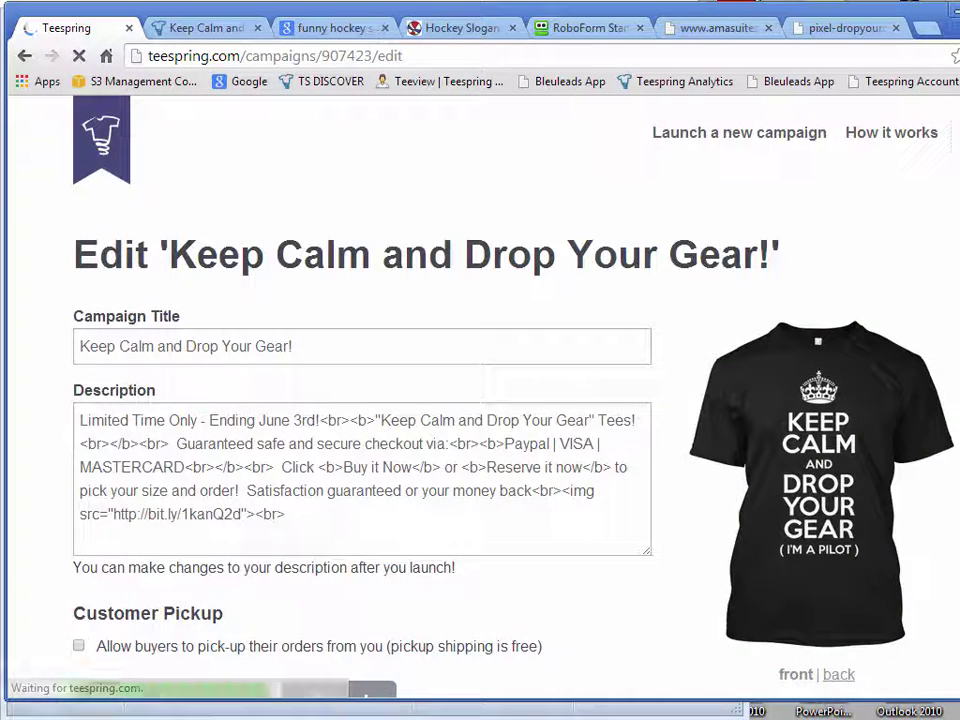
left_click(527, 422)
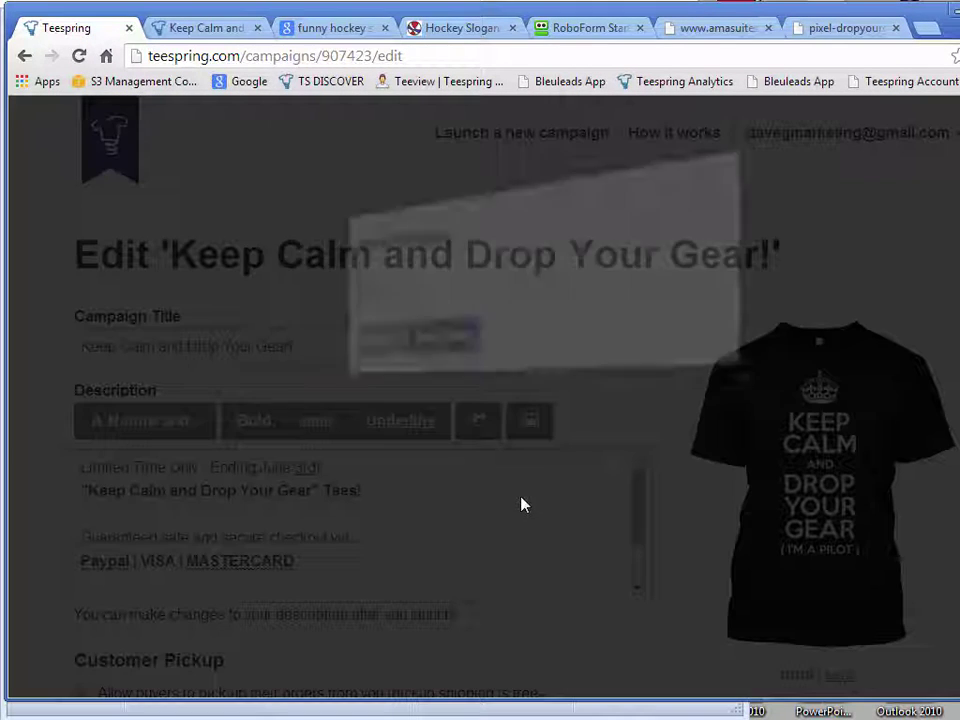
key("ctrl+v")
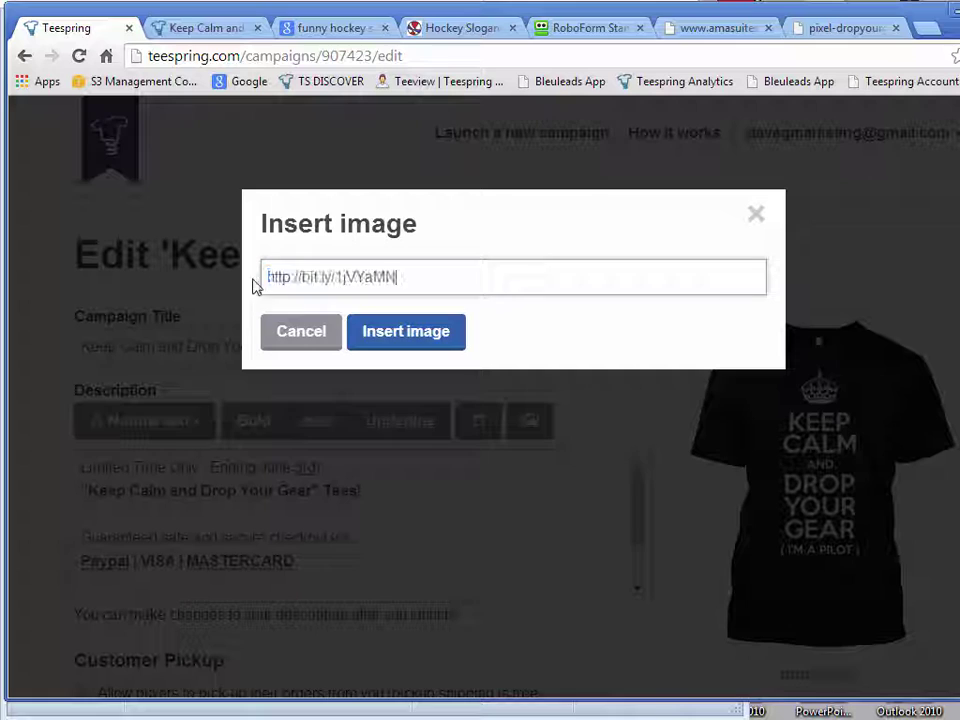
left_click(755, 217)
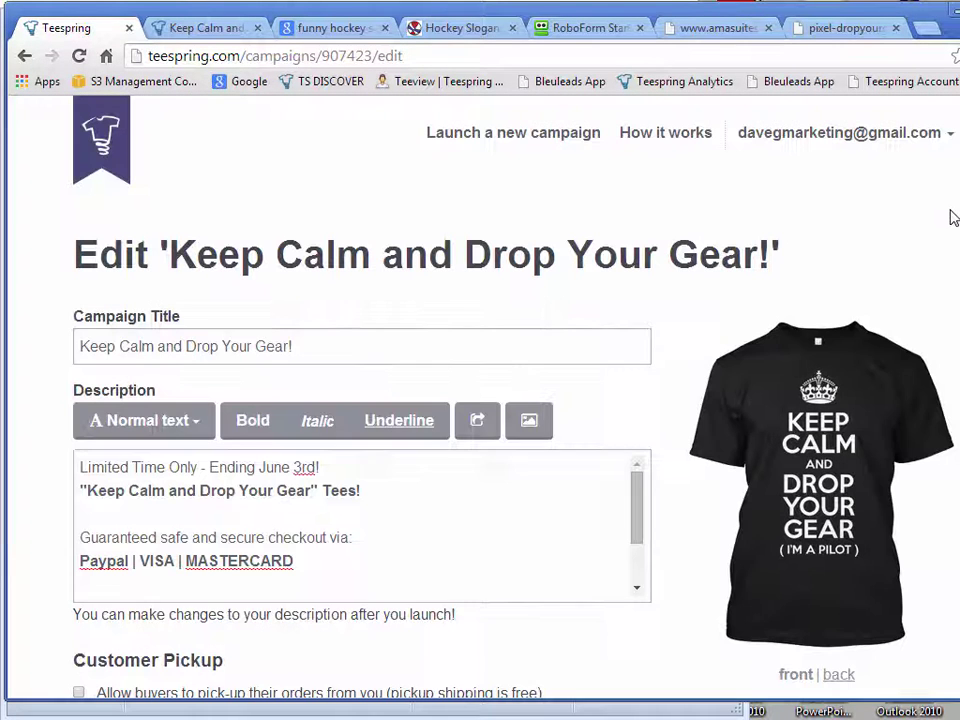
Step: Return to the campaigns dashboard and view the active campaigns
left_click(921, 150)
left_click(889, 182)
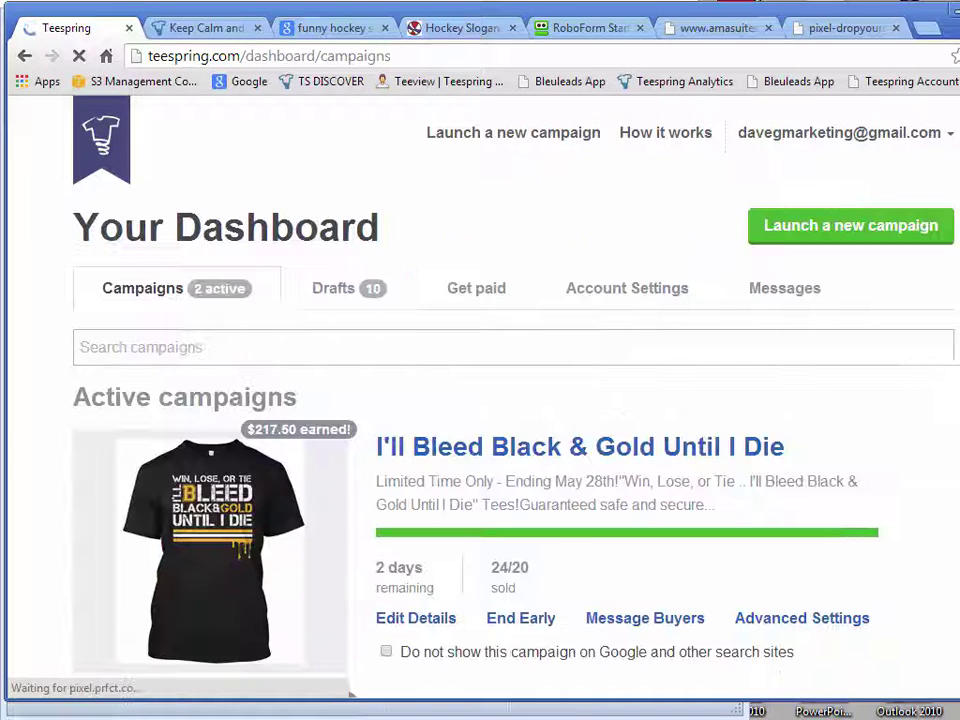
scroll(920, 392, "down", 4)
scroll(930, 399, "down", 2)
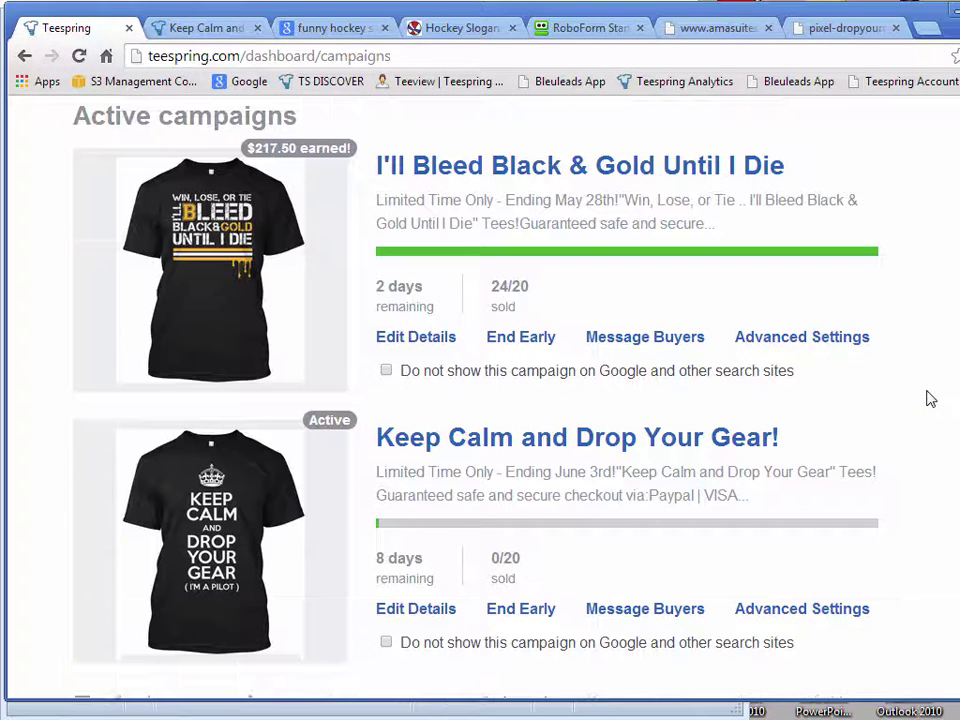